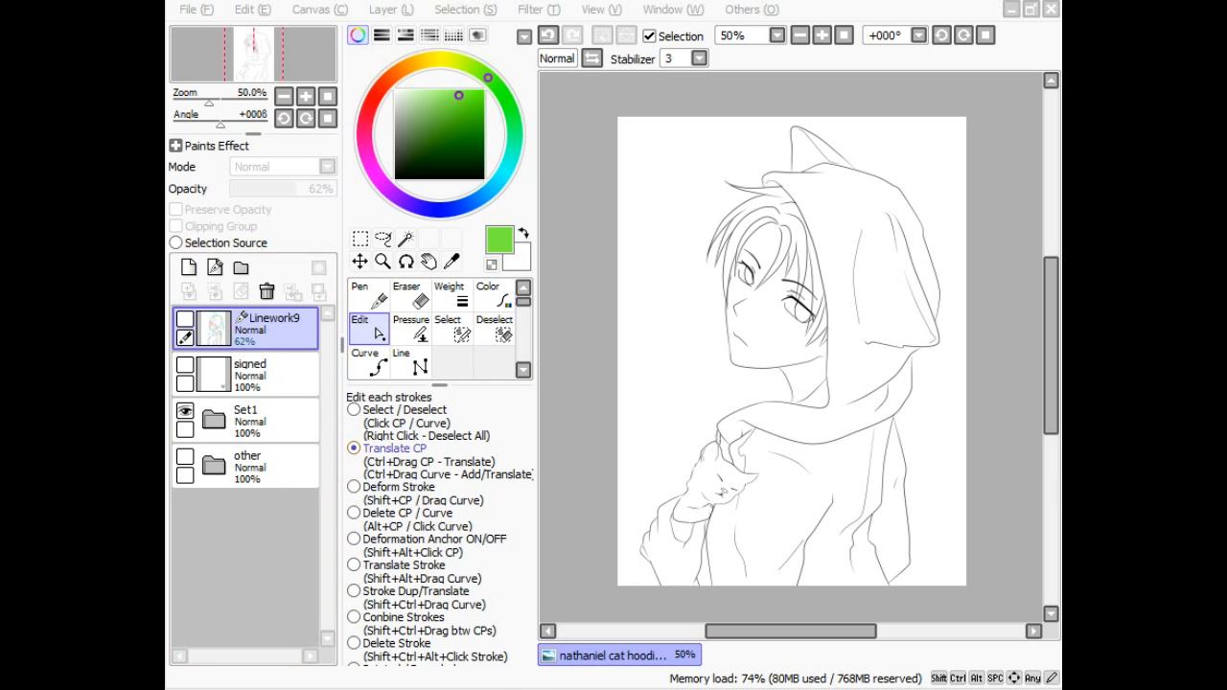
- Add a new blank Layer5 on top, then undo a test green stroke drawn on it
{"action": "left_click", "coordinate": [189, 267]}
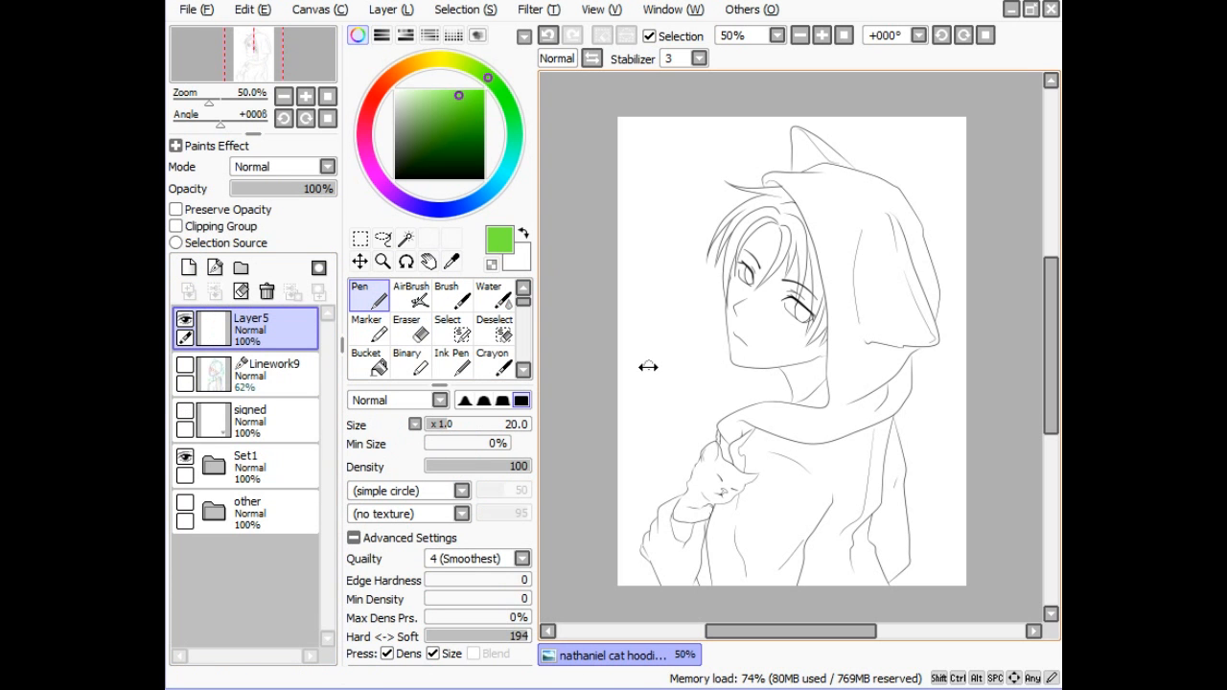
{"action": "mouse_move", "coordinate": [629, 409]}
{"action": "left_mouse_down"}
{"action": "mouse_move", "coordinate": [647, 368]}
{"action": "mouse_move", "coordinate": [688, 345]}
{"action": "mouse_move", "coordinate": [696, 407]}
{"action": "mouse_move", "coordinate": [737, 424]}
{"action": "mouse_move", "coordinate": [712, 472]}
{"action": "mouse_move", "coordinate": [722, 491]}
{"action": "mouse_move", "coordinate": [817, 494]}
{"action": "mouse_move", "coordinate": [832, 519]}
{"action": "mouse_move", "coordinate": [895, 561]}
{"action": "left_mouse_up"}
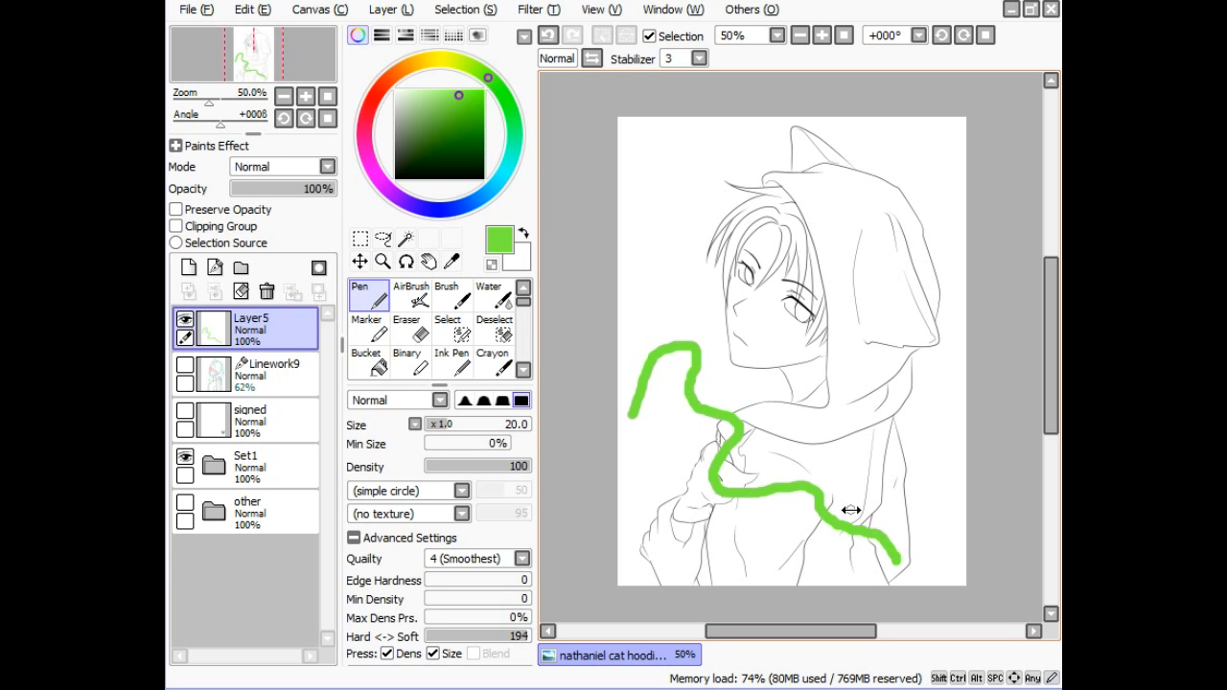
{"action": "key", "text": "ctrl+z"}
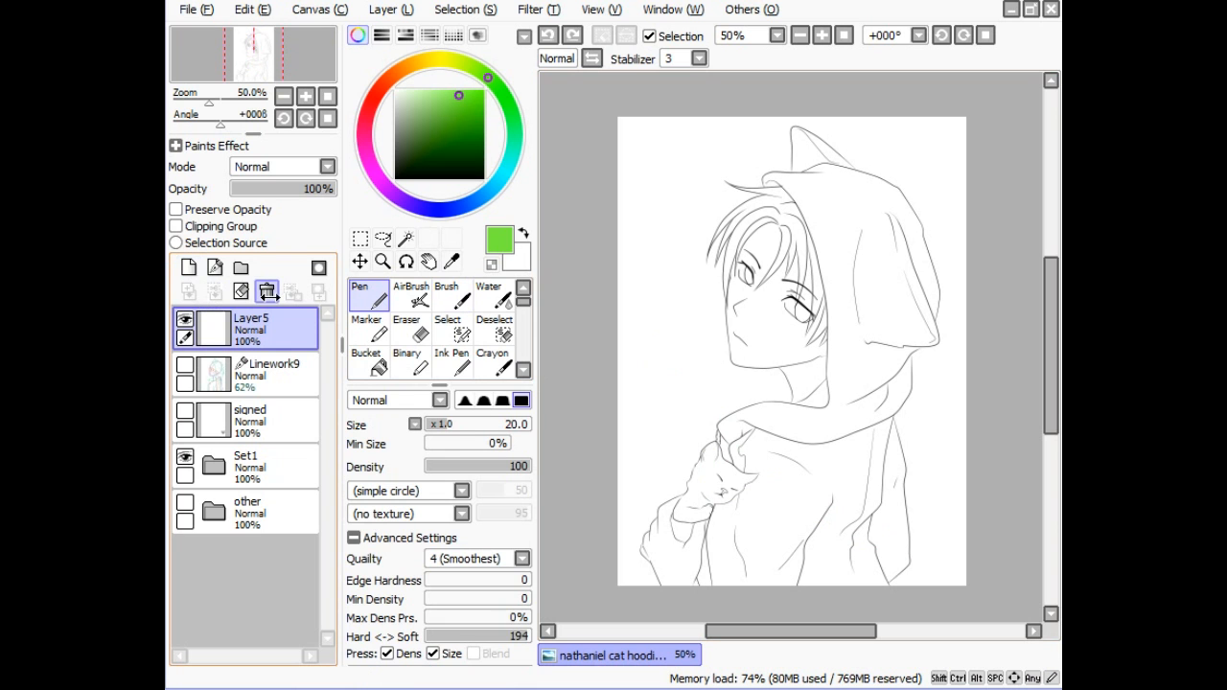
- Replace Layer5 with a new Linework10 vector layer and draw a straight green line beside the face
{"action": "left_click", "coordinate": [268, 291]}
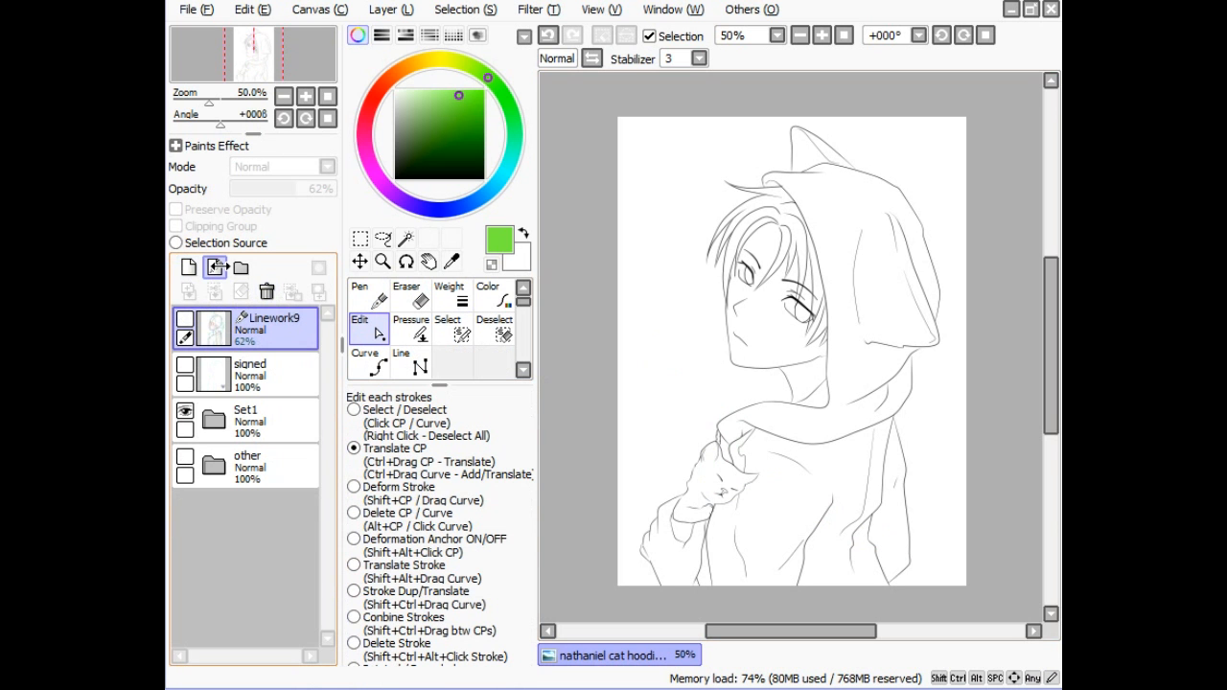
{"action": "left_click", "coordinate": [216, 268]}
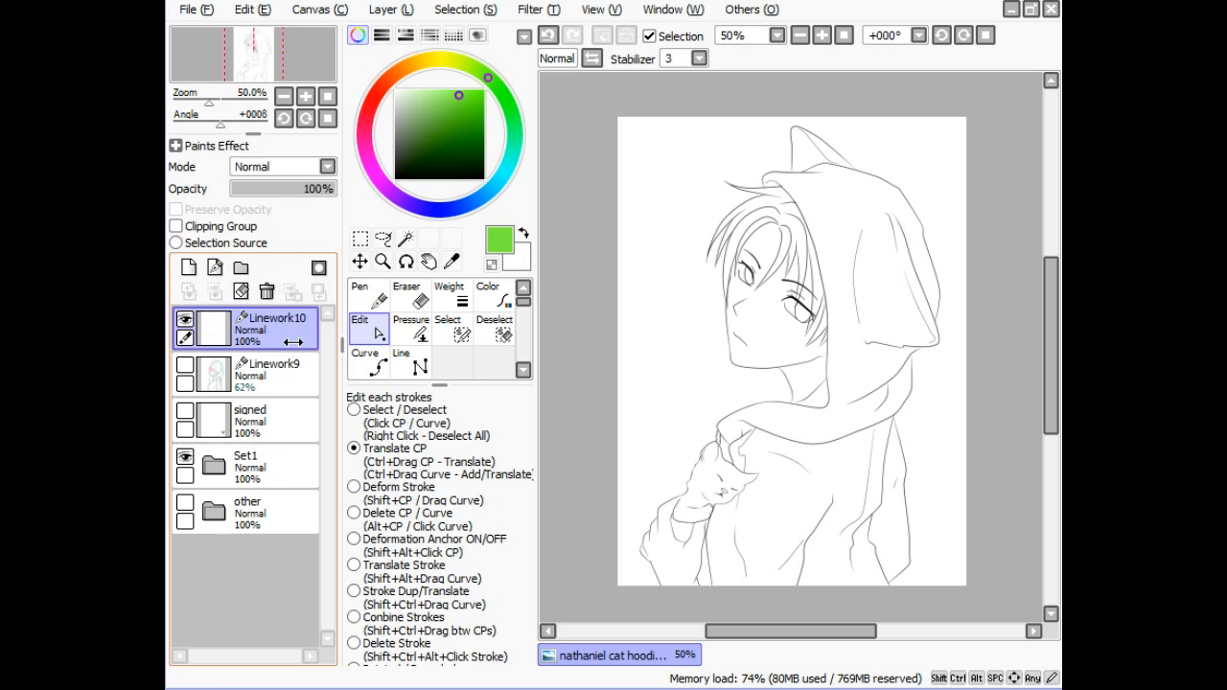
{"action": "left_click", "coordinate": [412, 364]}
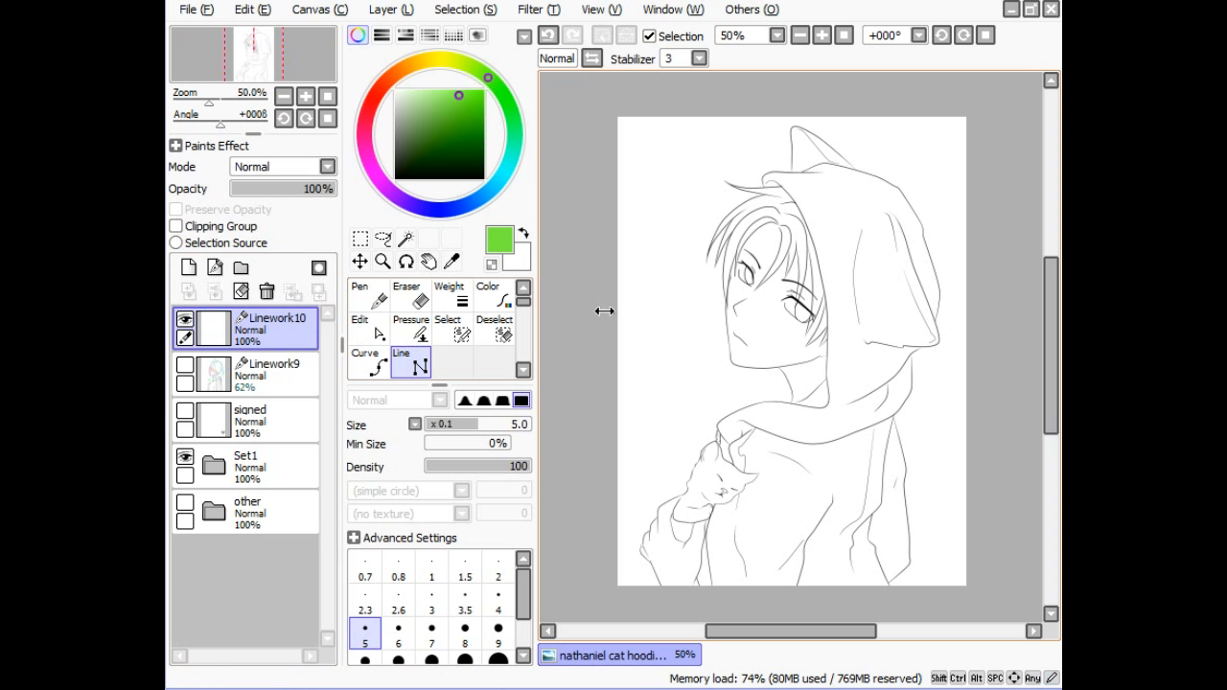
{"action": "left_click", "coordinate": [642, 355]}
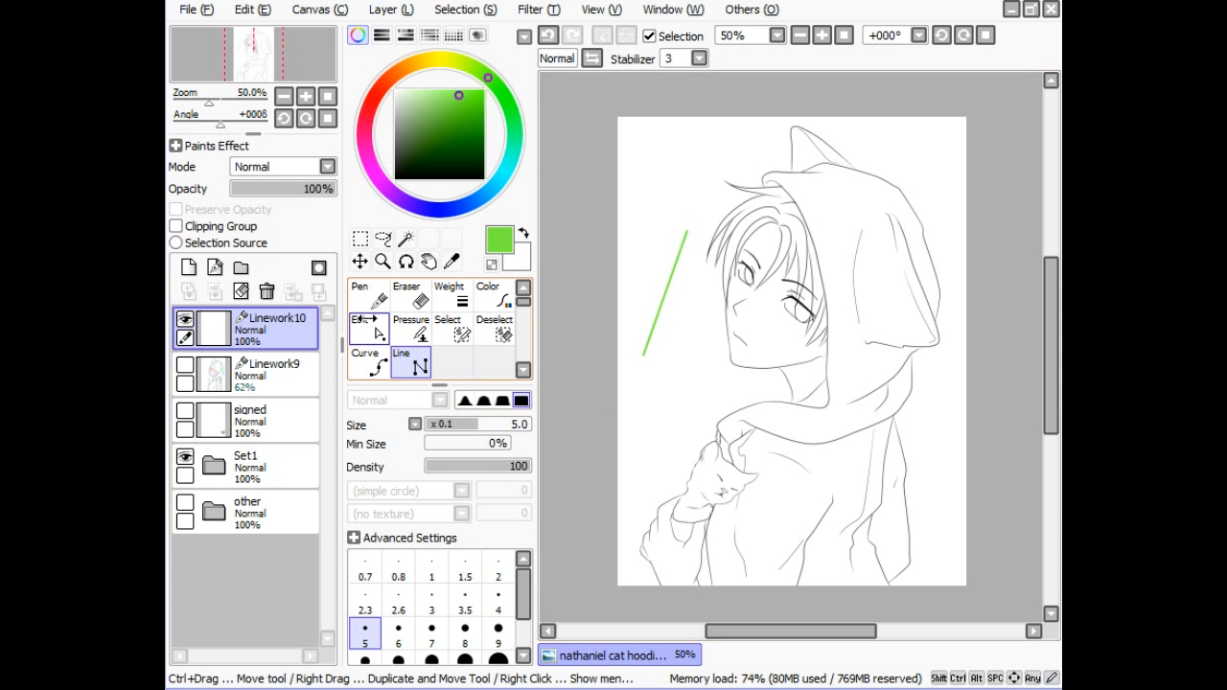
- Bend the green line's control points into a full S-curve
{"action": "left_click", "coordinate": [369, 326]}
{"action": "mouse_move", "coordinate": [664, 287]}
{"action": "left_mouse_down"}
{"action": "mouse_move", "coordinate": [696, 294]}
{"action": "mouse_move", "coordinate": [687, 316]}
{"action": "mouse_move", "coordinate": [640, 270]}
{"action": "mouse_move", "coordinate": [655, 252]}
{"action": "mouse_move", "coordinate": [667, 335]}
{"action": "left_mouse_up"}
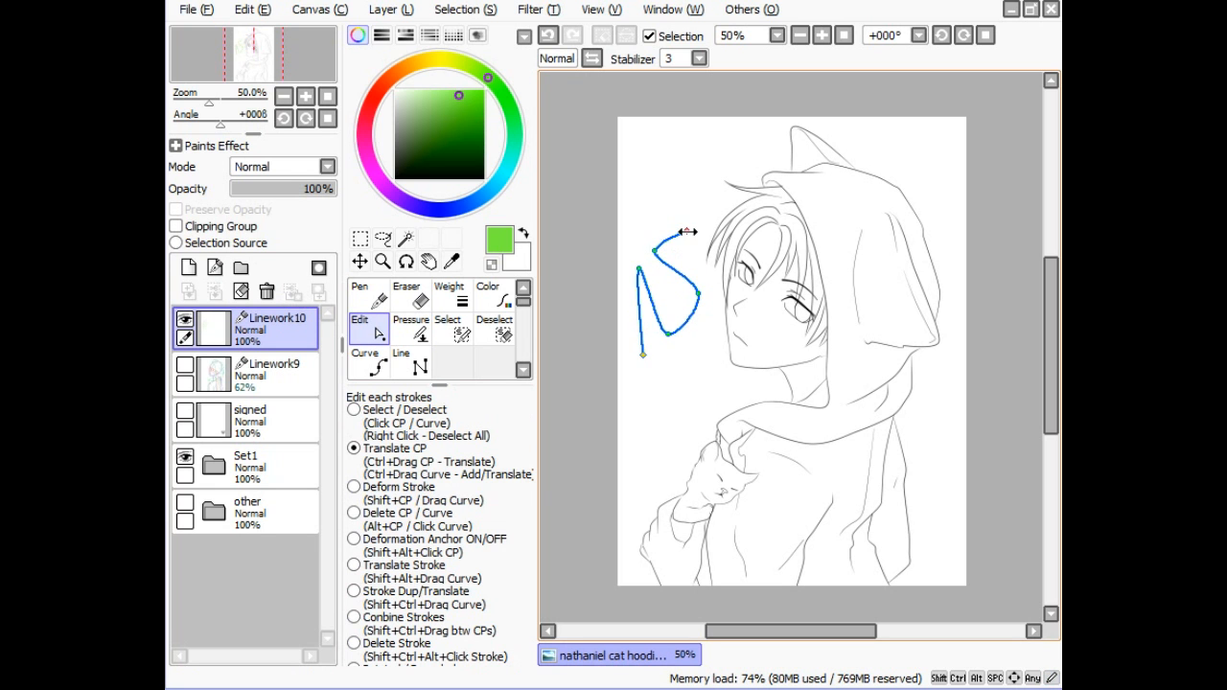
{"action": "left_click_drag", "start_coordinate": [688, 231], "coordinate": [702, 196]}
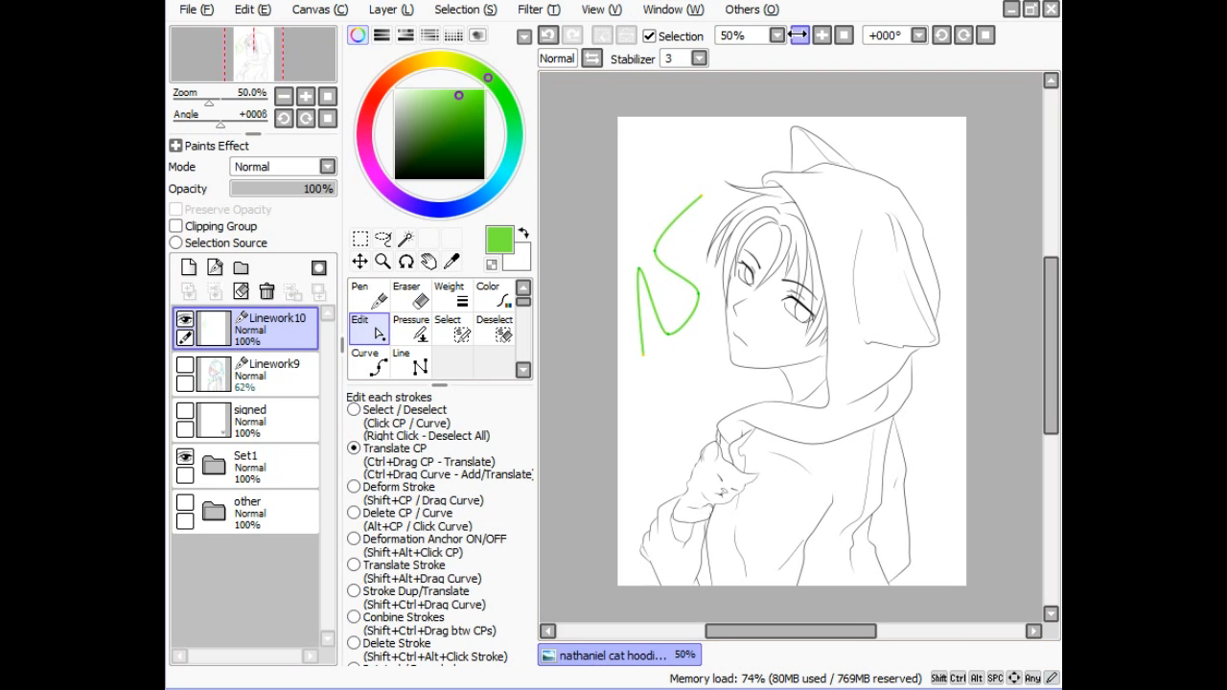
- Zoom in on the green curve and taper its end to nothing with the Pressure tool, then thicken the tip
{"action": "left_click", "coordinate": [820, 34]}
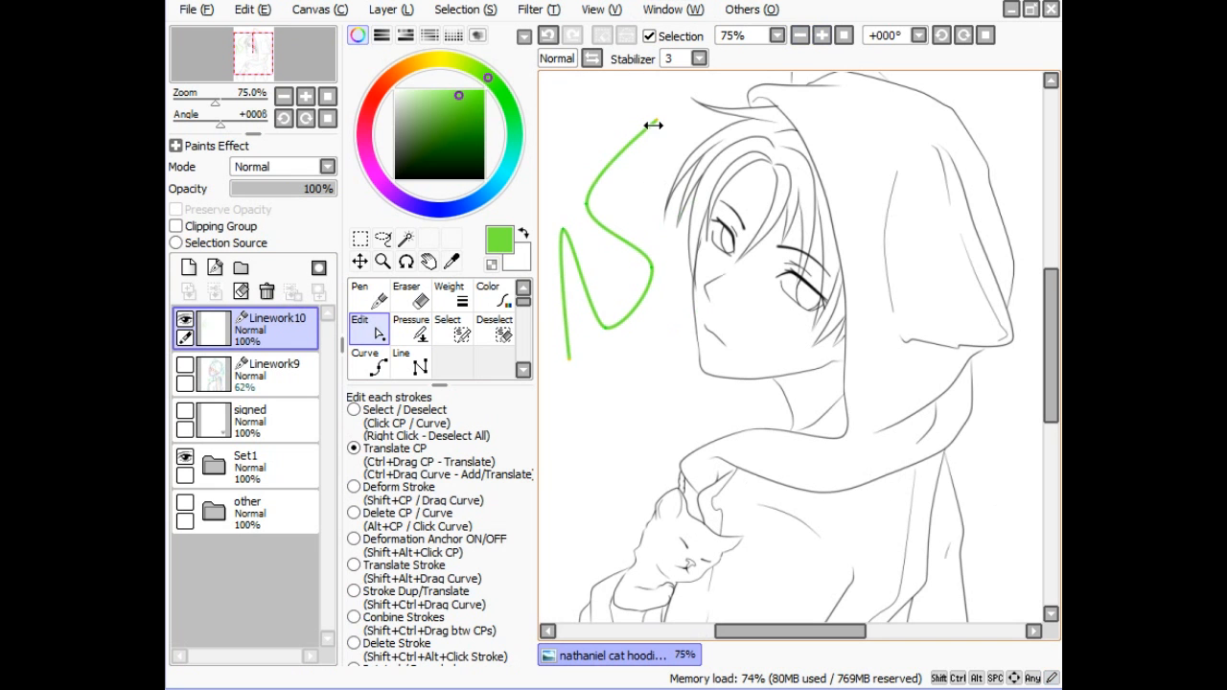
{"action": "key", "text": "space"}
{"action": "left_click_drag", "start_coordinate": [678, 328], "coordinate": [852, 497]}
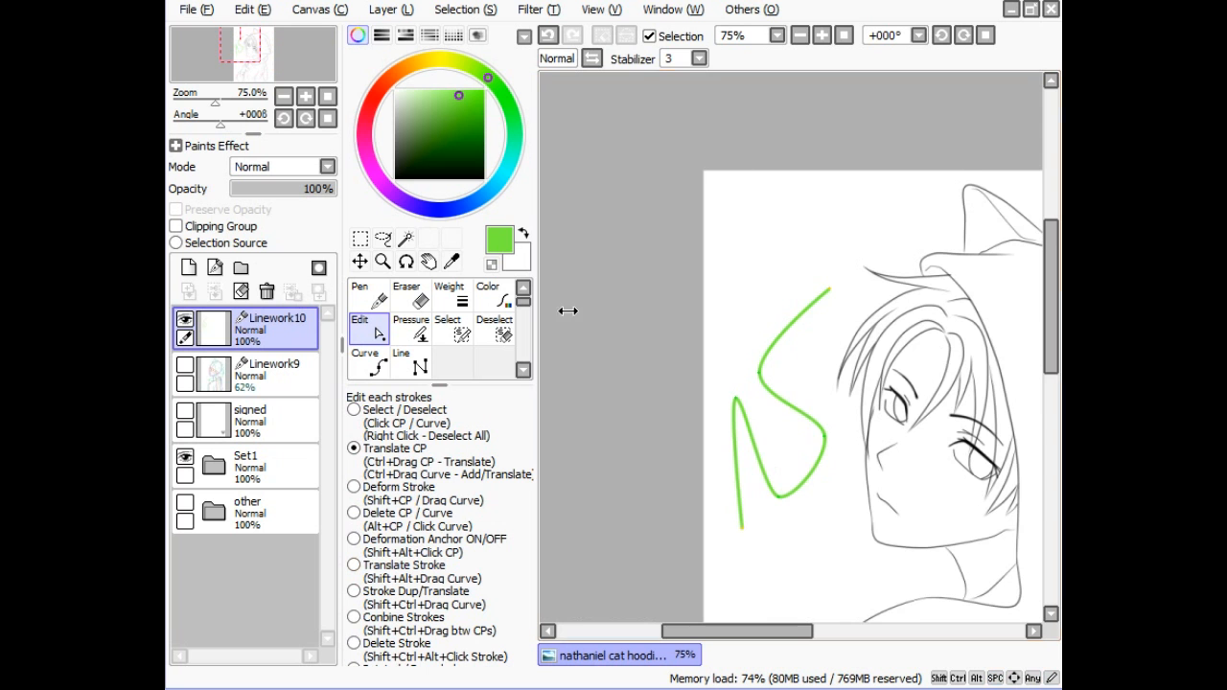
{"action": "left_click", "coordinate": [821, 35]}
{"action": "left_click", "coordinate": [820, 34]}
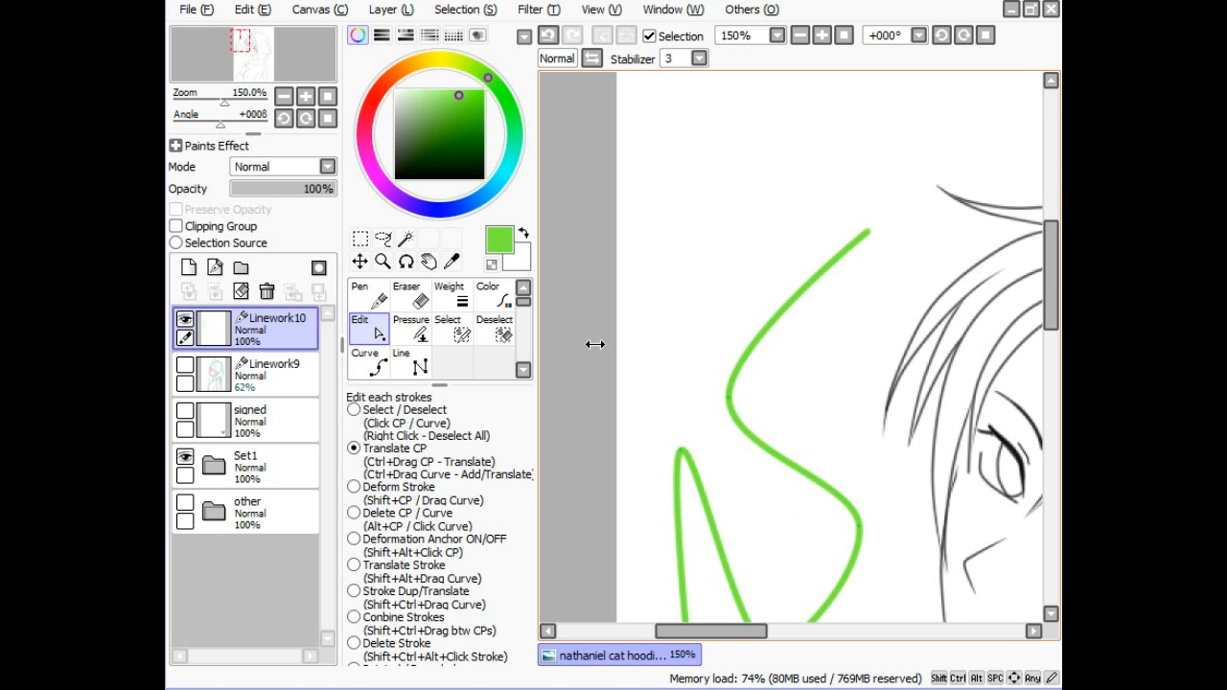
{"action": "left_click", "coordinate": [419, 332]}
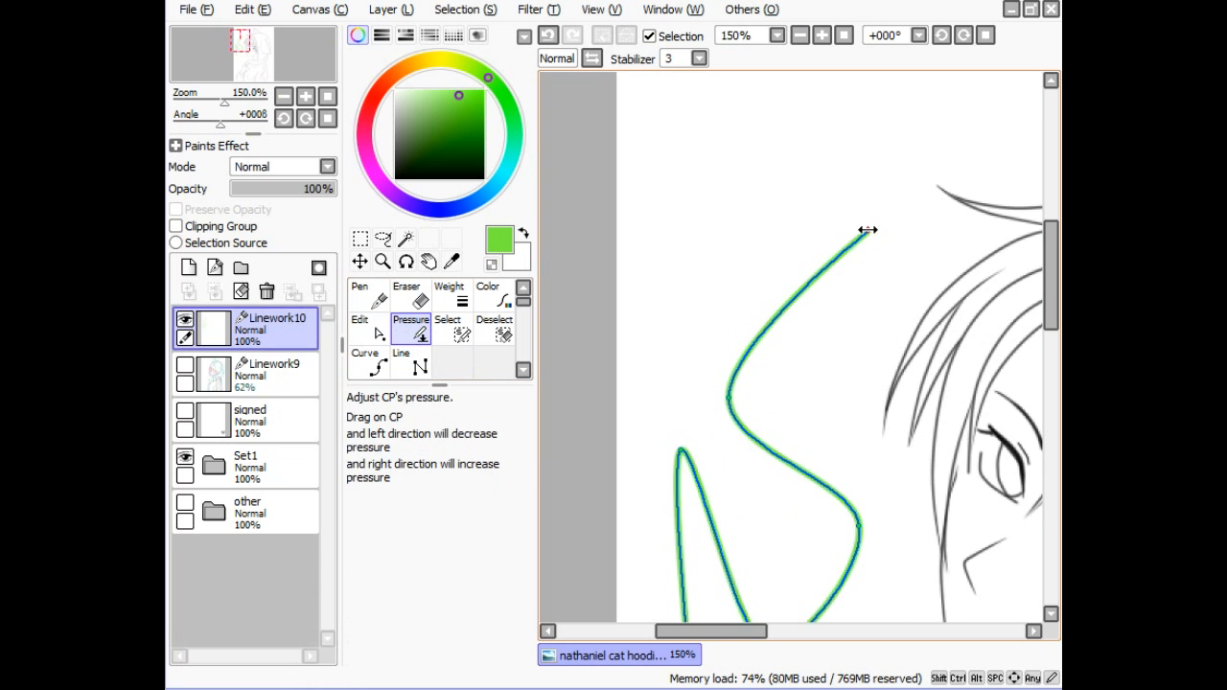
{"action": "mouse_move", "coordinate": [866, 230]}
{"action": "left_mouse_down"}
{"action": "mouse_move", "coordinate": [550, 232]}
{"action": "mouse_move", "coordinate": [419, 250]}
{"action": "mouse_move", "coordinate": [761, 318]}
{"action": "mouse_move", "coordinate": [1217, 364]}
{"action": "mouse_move", "coordinate": [794, 381]}
{"action": "mouse_move", "coordinate": [548, 281]}
{"action": "left_mouse_up"}
{"action": "mouse_move", "coordinate": [762, 358]}
{"action": "left_mouse_down"}
{"action": "mouse_move", "coordinate": [777, 364]}
{"action": "mouse_move", "coordinate": [701, 369]}
{"action": "mouse_move", "coordinate": [562, 335]}
{"action": "left_mouse_up"}
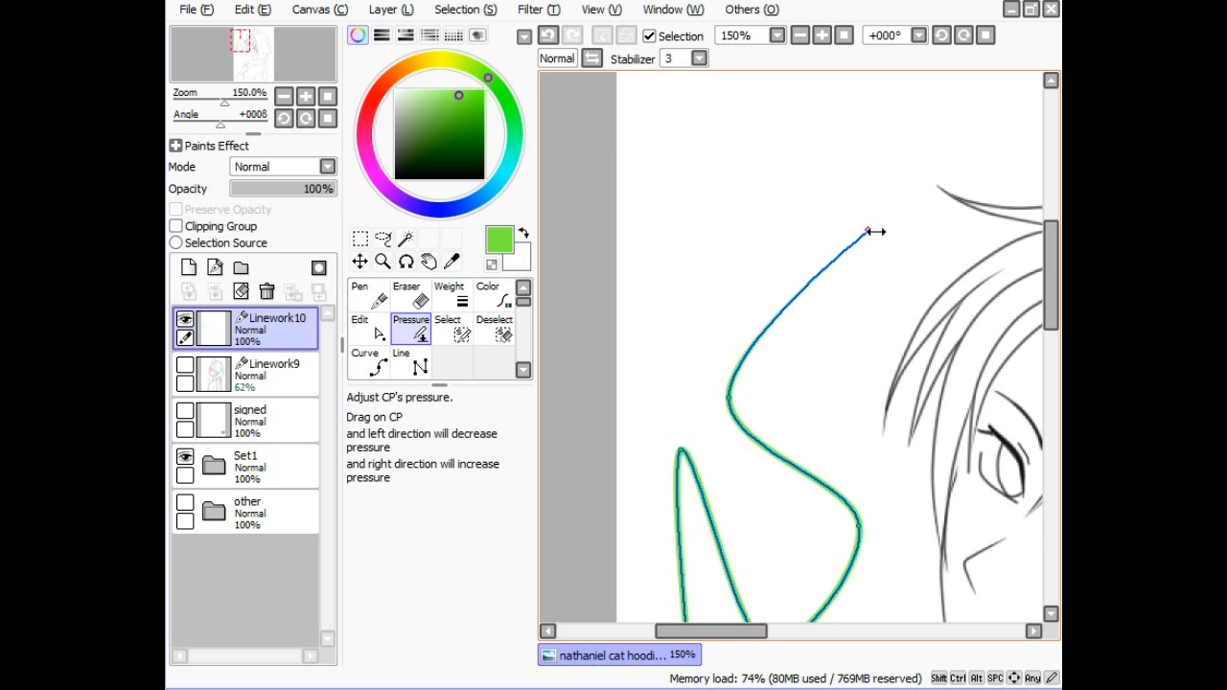
{"action": "left_click_drag", "start_coordinate": [868, 233], "coordinate": [949, 233]}
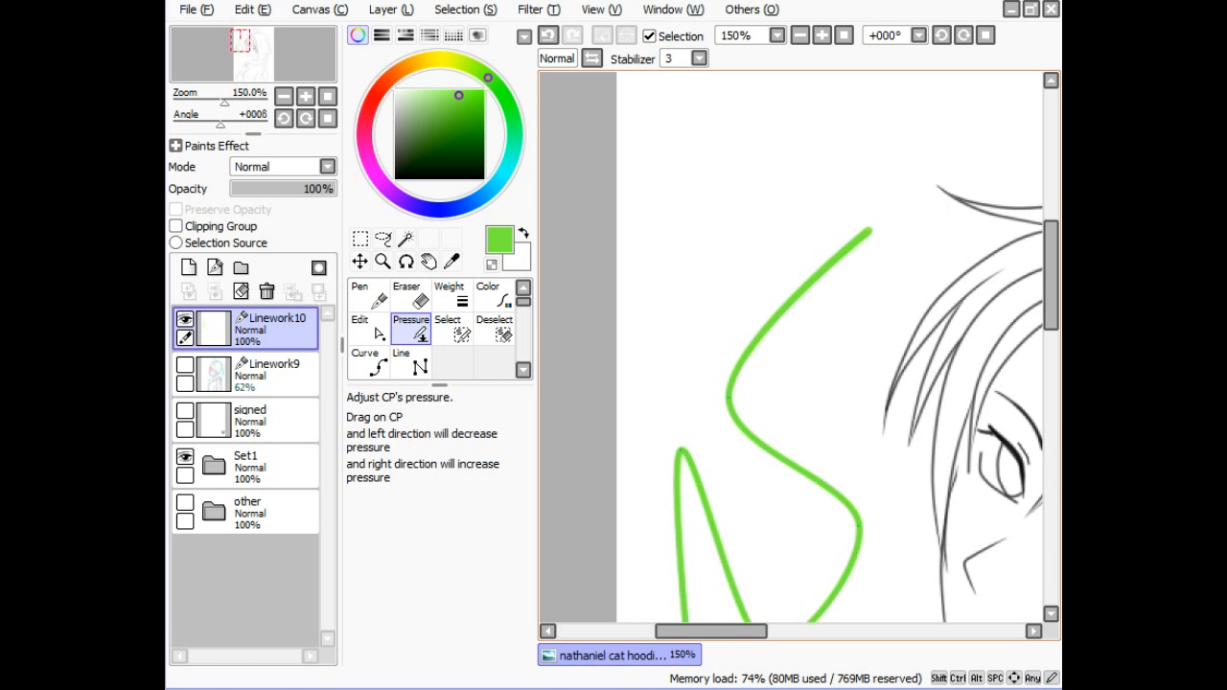
- Add a mid-curve control point, thin it to nothing, thicken the top end, then delete the curve
{"action": "left_click", "coordinate": [368, 327]}
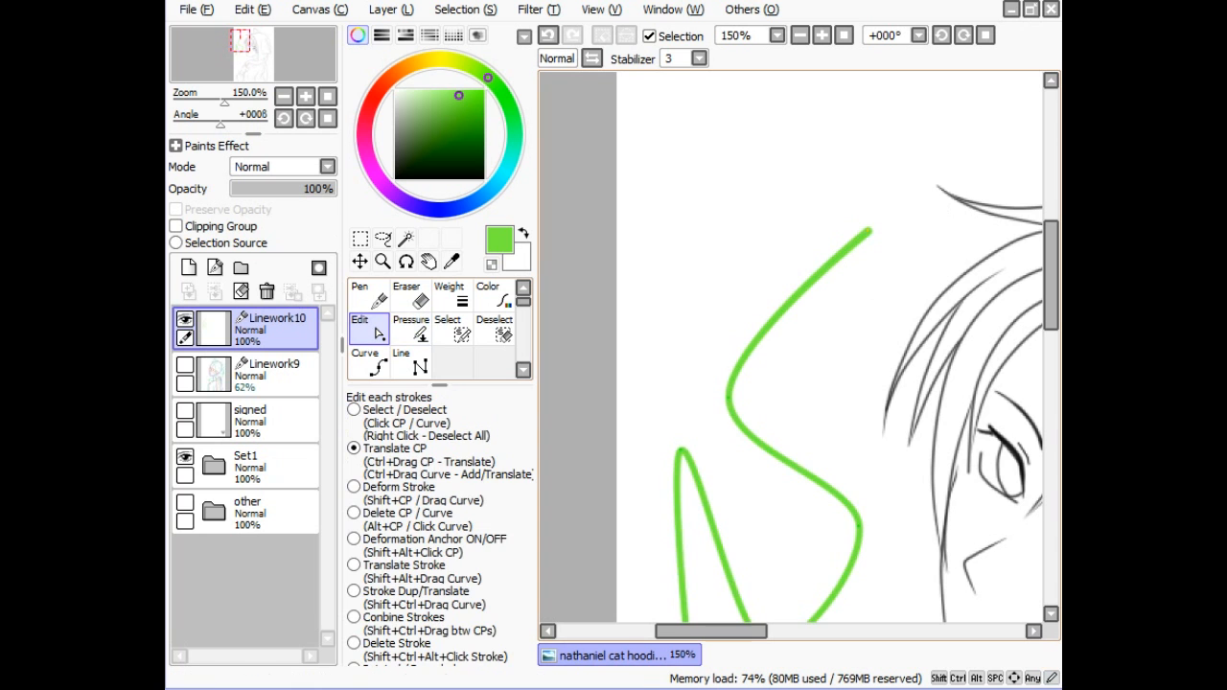
{"action": "left_click", "coordinate": [775, 317]}
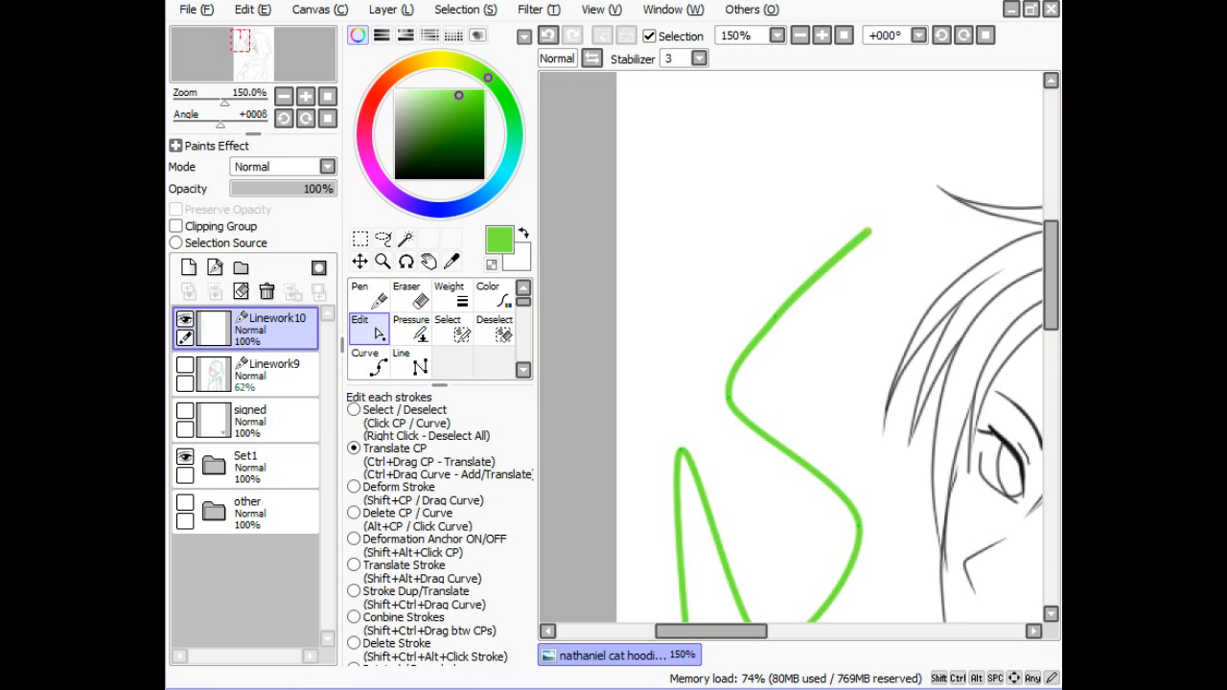
{"action": "left_click", "coordinate": [411, 327]}
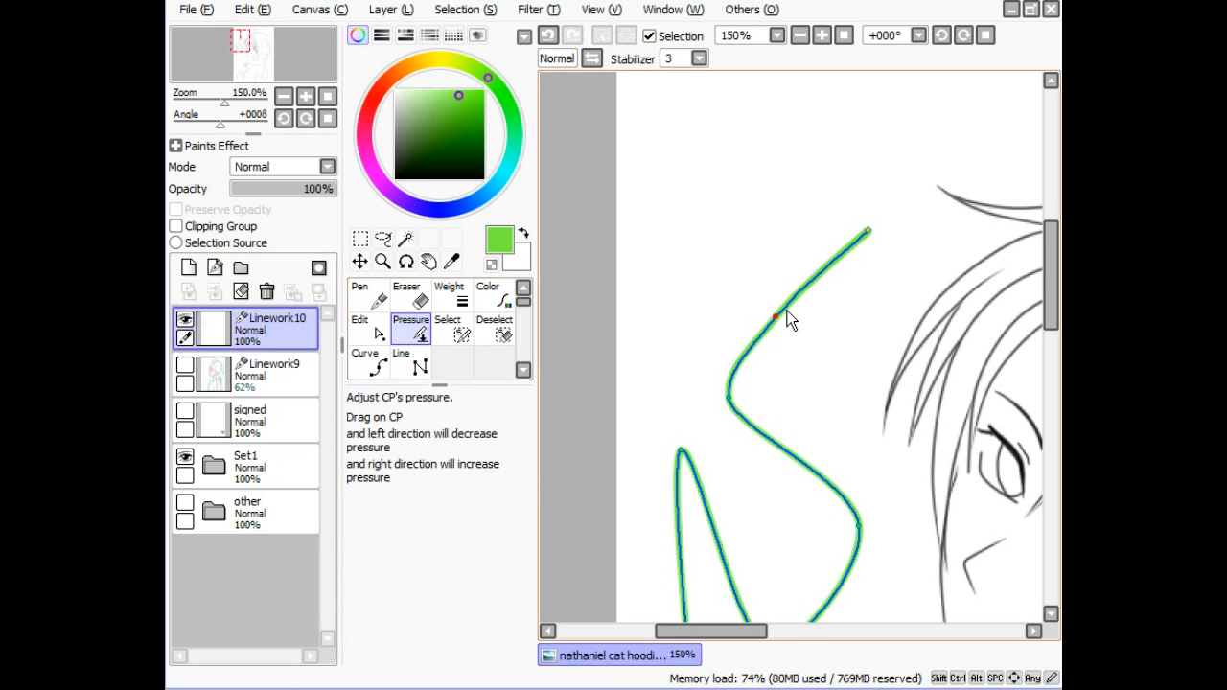
{"action": "left_click_drag", "start_coordinate": [777, 317], "coordinate": [564, 309]}
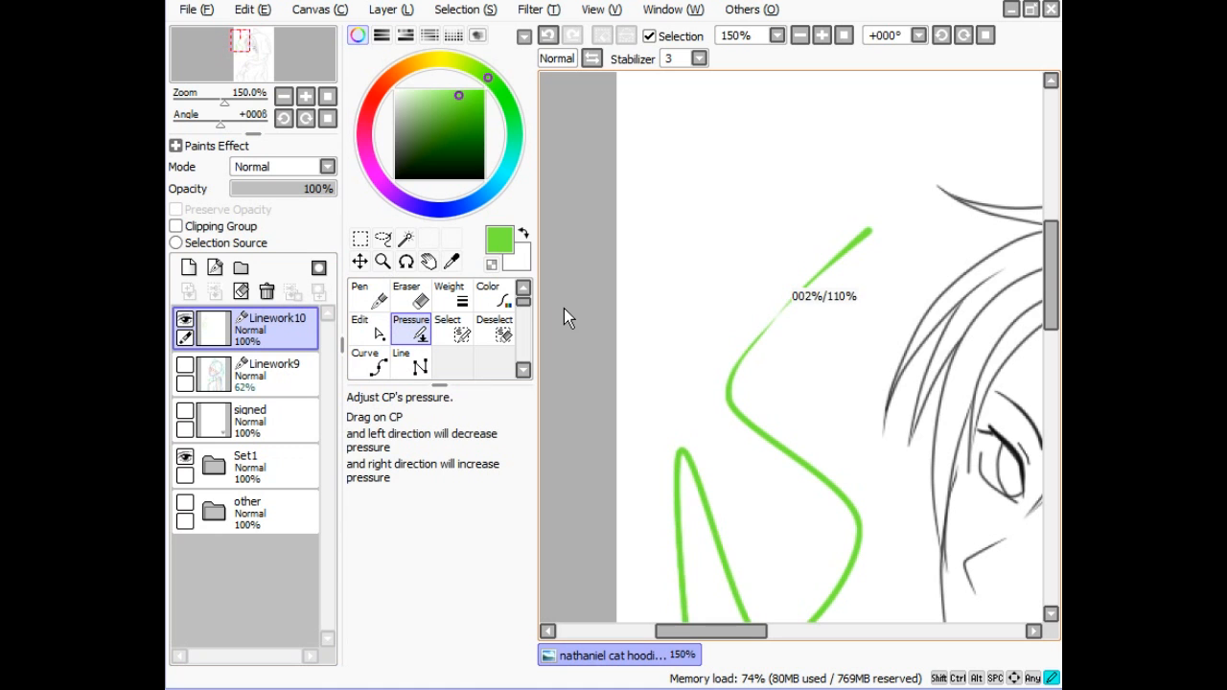
{"action": "mouse_move", "coordinate": [877, 228]}
{"action": "left_mouse_down"}
{"action": "mouse_move", "coordinate": [923, 255]}
{"action": "mouse_move", "coordinate": [960, 248]}
{"action": "left_mouse_up"}
{"action": "left_click_drag", "start_coordinate": [817, 244], "coordinate": [918, 245]}
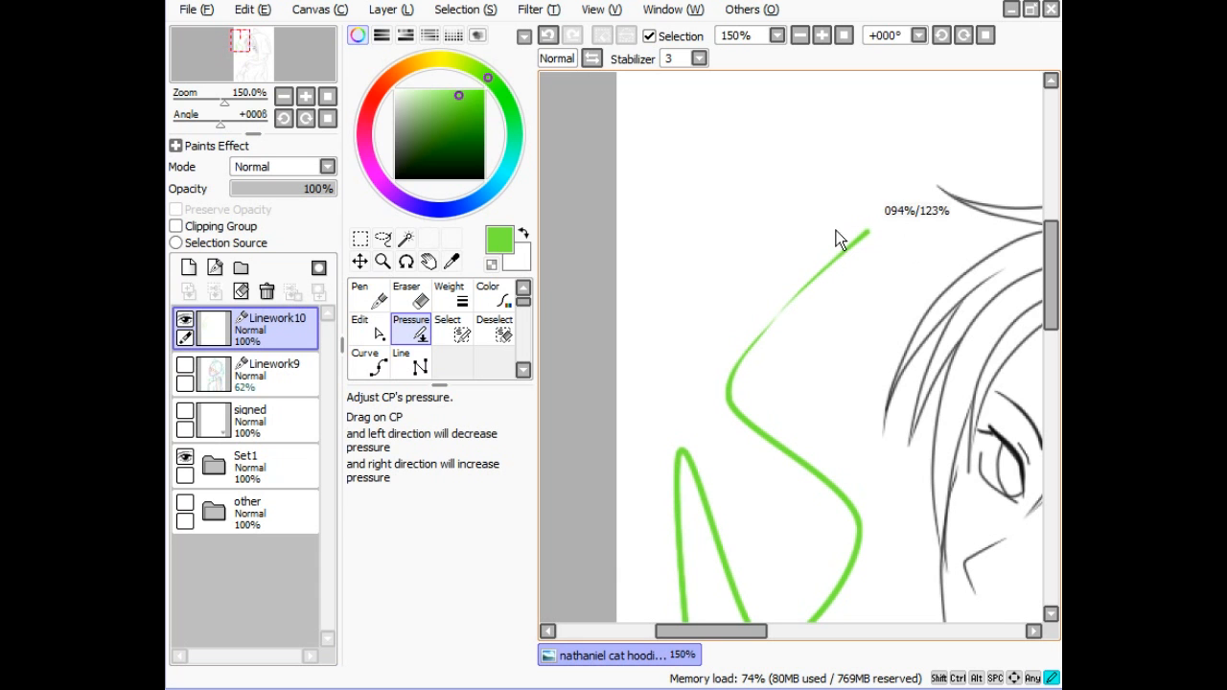
{"action": "left_click_drag", "start_coordinate": [835, 230], "coordinate": [920, 249]}
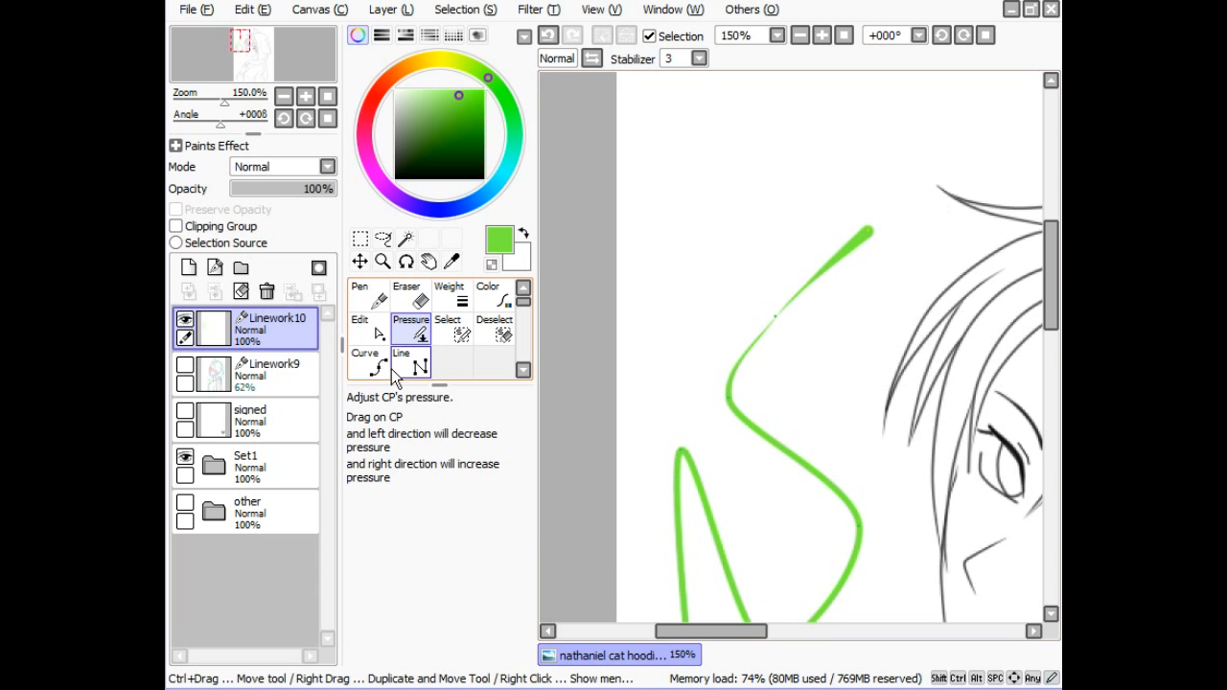
{"action": "left_click", "coordinate": [762, 331], "text": "ctrl+shift"}
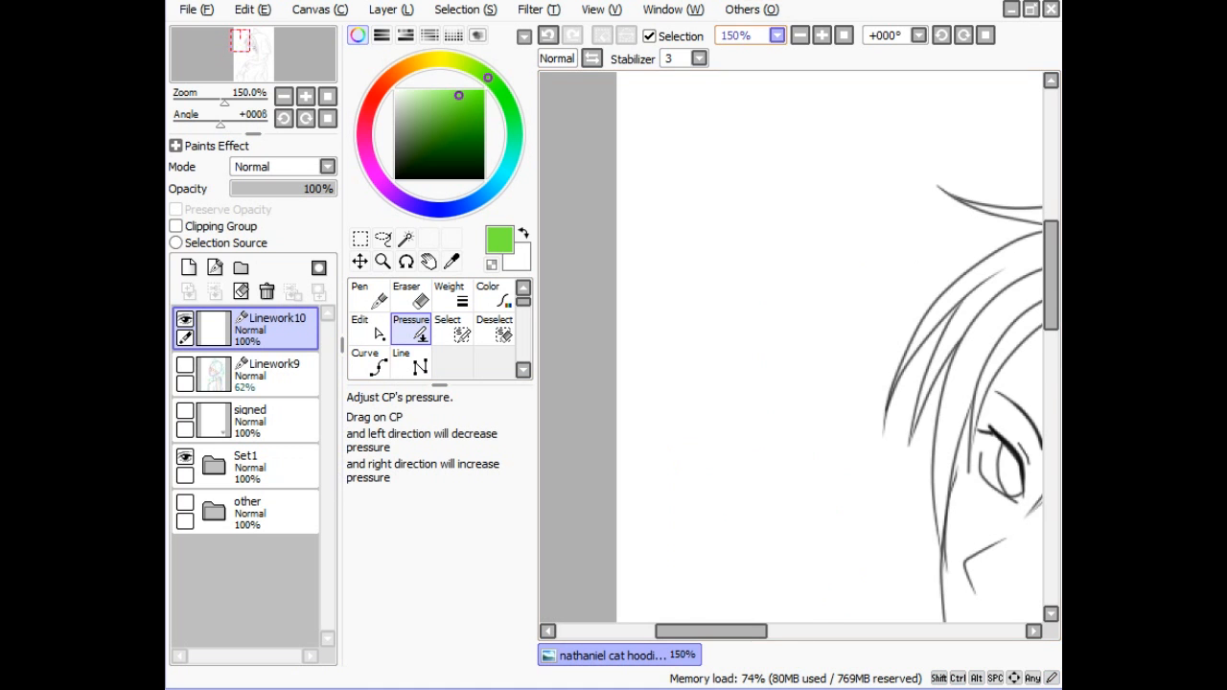
{"action": "left_click", "coordinate": [801, 35]}
{"action": "left_click", "coordinate": [800, 36]}
{"action": "left_click", "coordinate": [800, 36]}
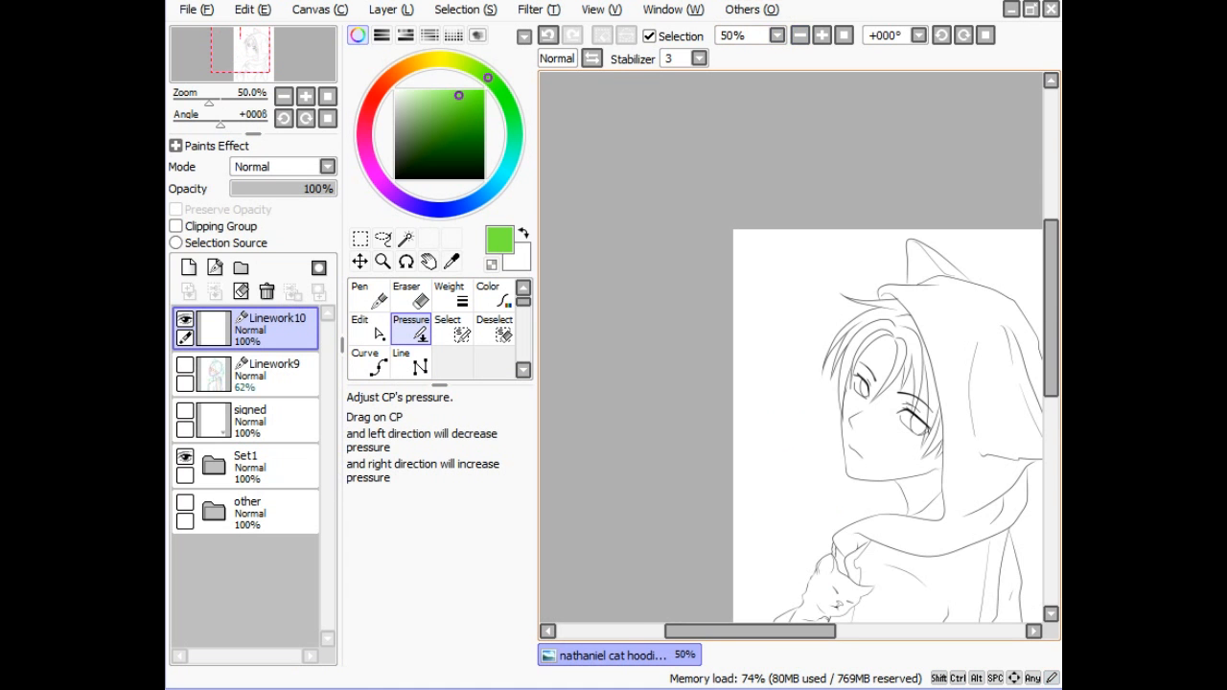
{"action": "key", "text": "space"}
{"action": "left_click_drag", "start_coordinate": [784, 449], "coordinate": [687, 354]}
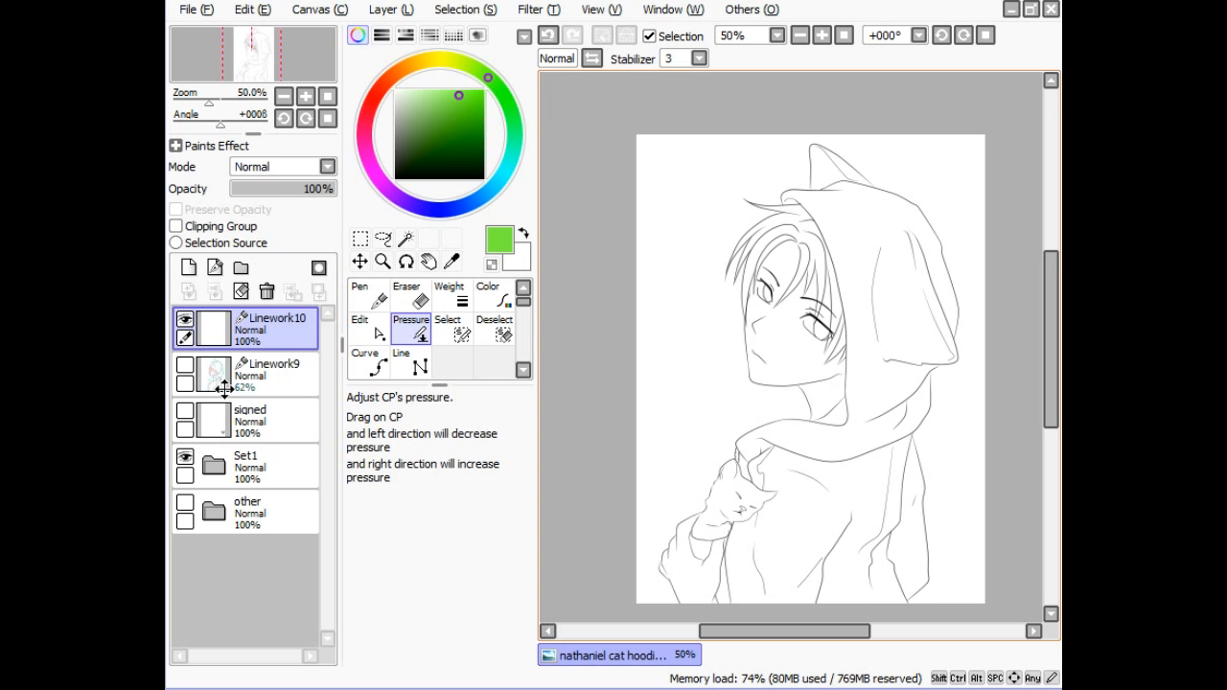
{"action": "left_click", "coordinate": [180, 363]}
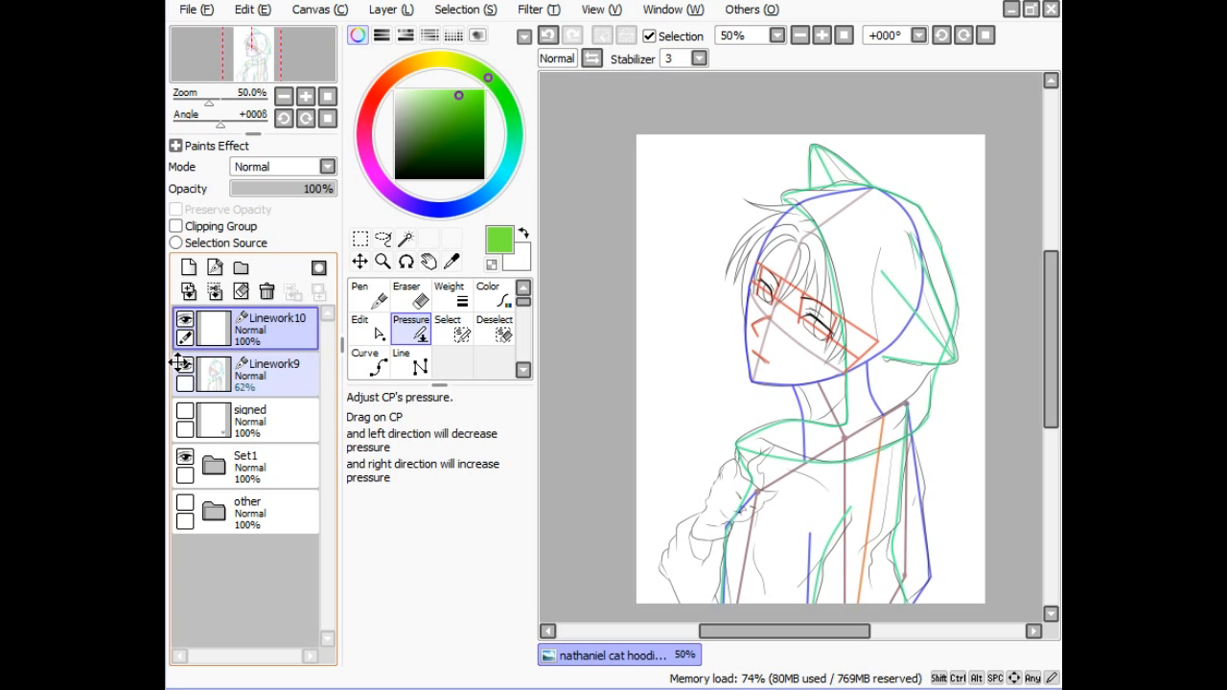
{"action": "left_click", "coordinate": [821, 36]}
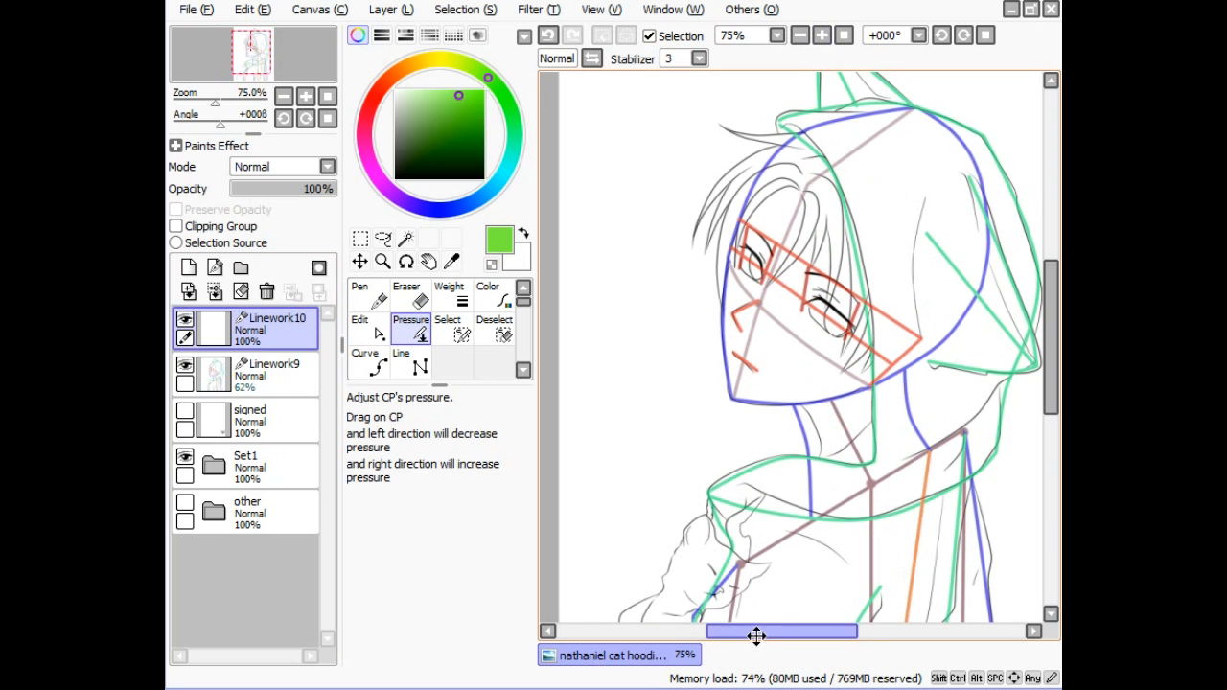
{"action": "left_click_drag", "start_coordinate": [756, 626], "coordinate": [770, 623]}
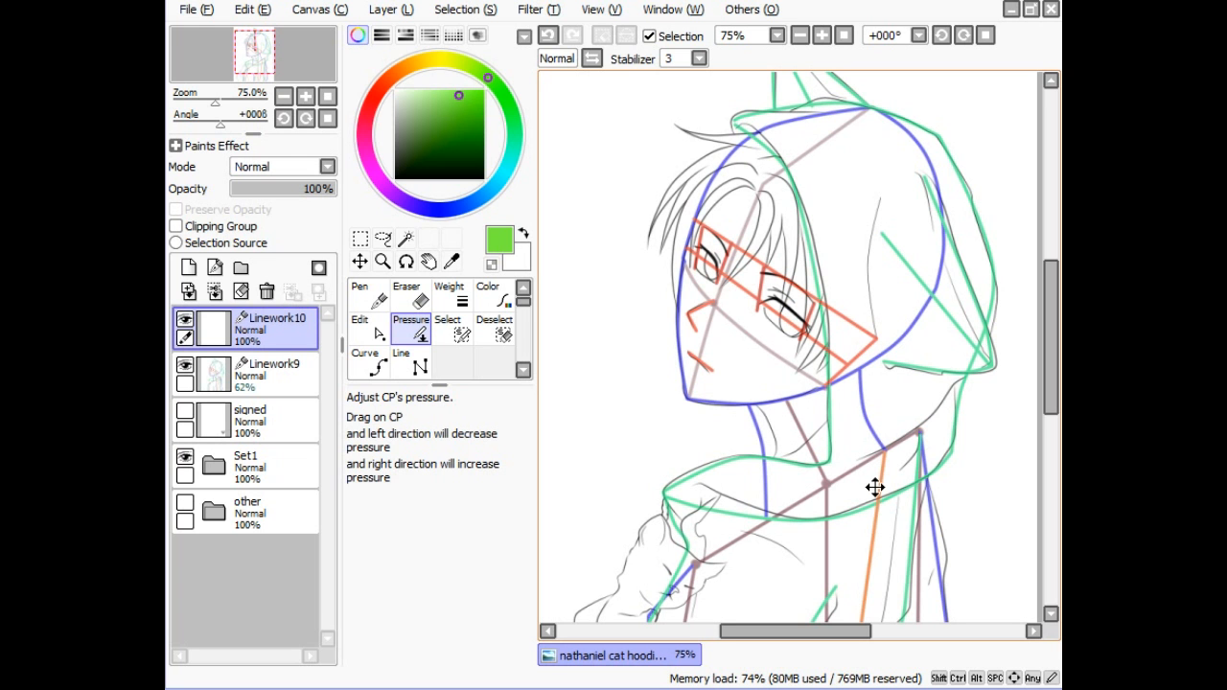
{"action": "left_click", "coordinate": [799, 36]}
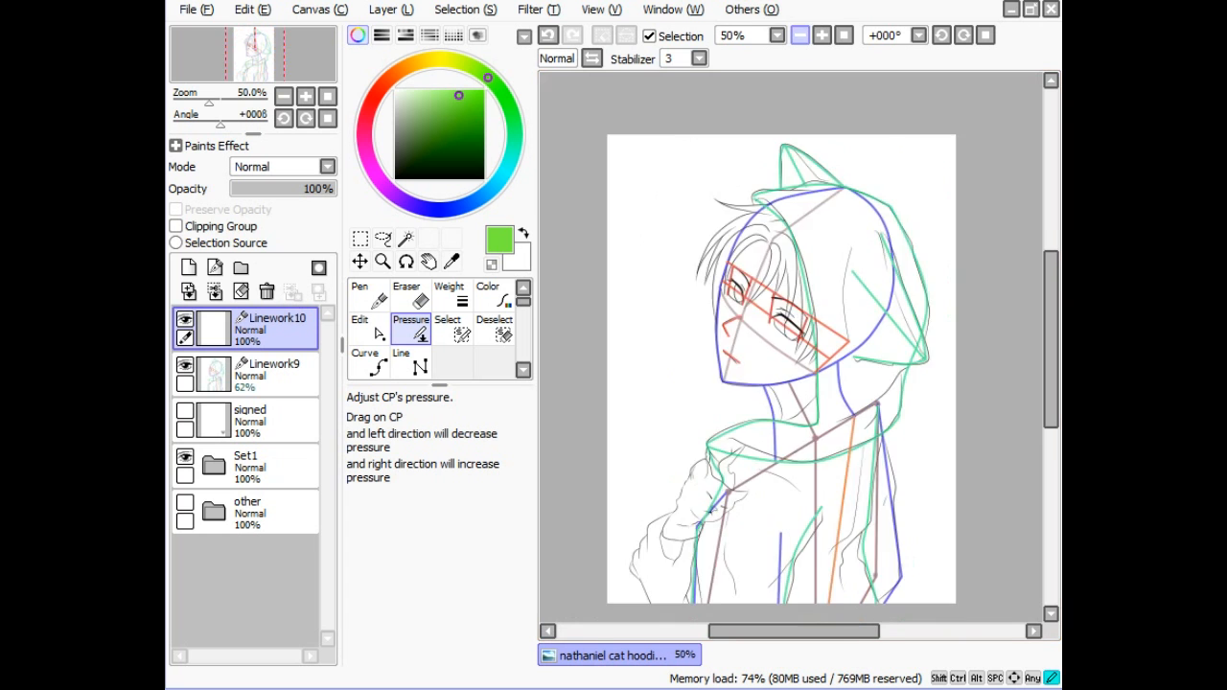
{"action": "left_click", "coordinate": [799, 36]}
{"action": "left_click", "coordinate": [821, 36]}
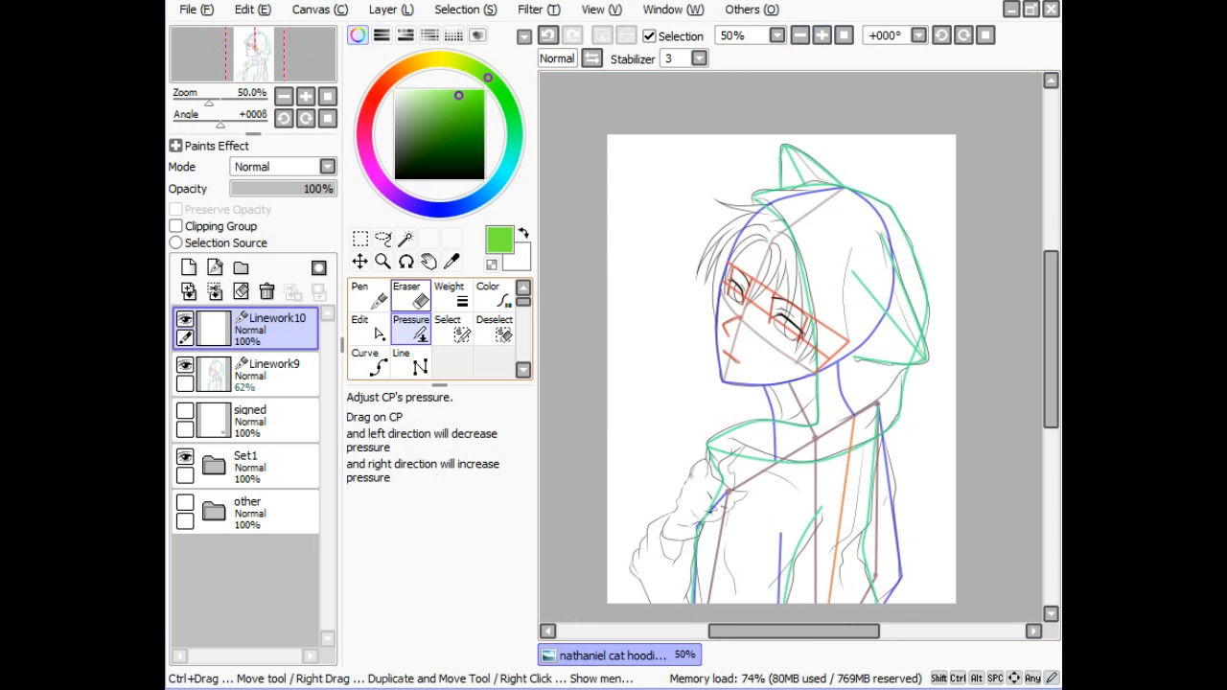
{"action": "left_click", "coordinate": [185, 364]}
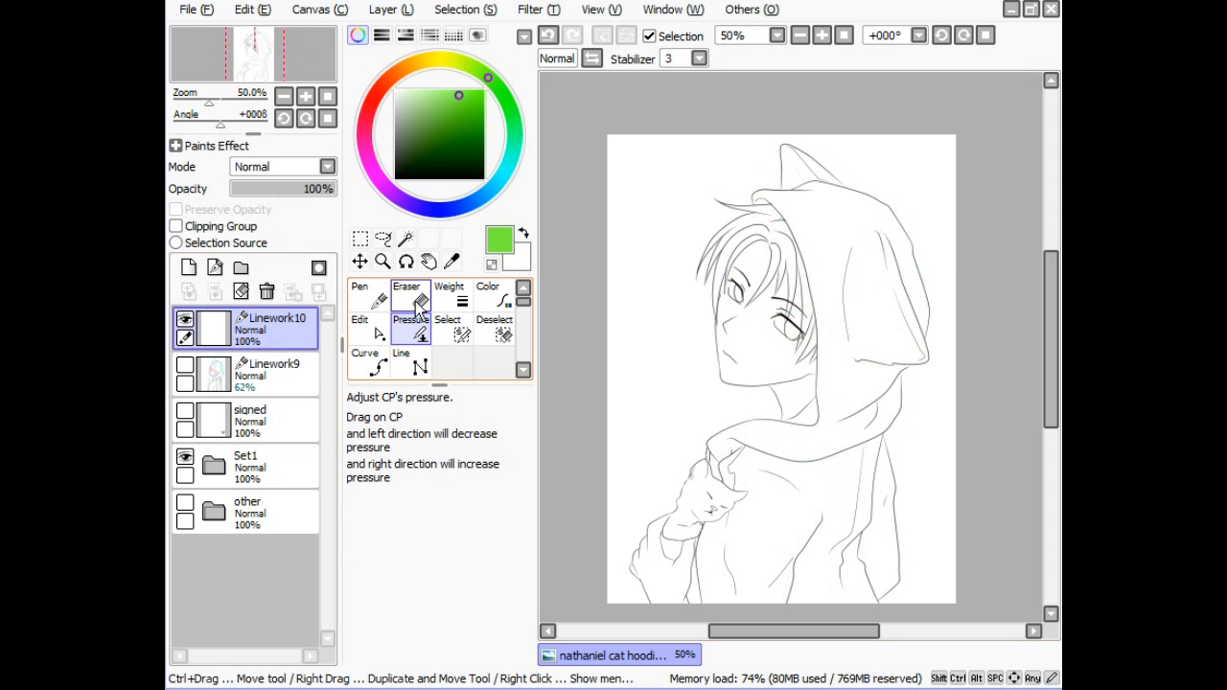
- Pick purple and draw a diagonal straight guide across the shoulders
{"action": "left_click", "coordinate": [366, 324]}
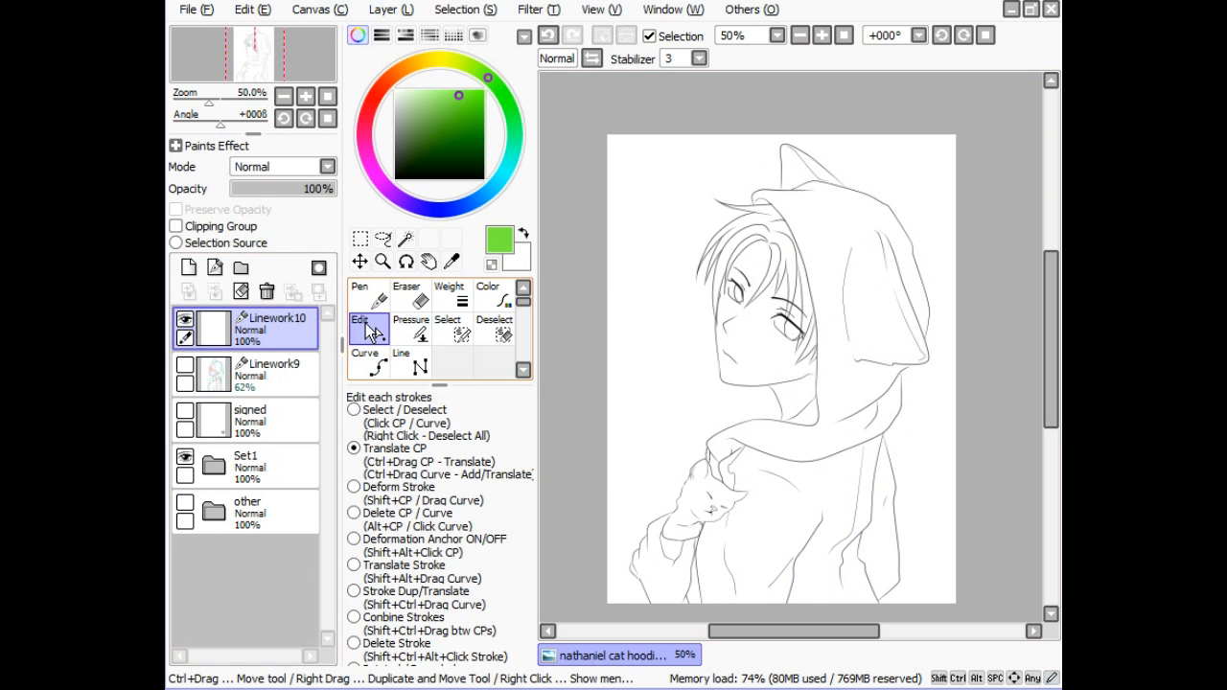
{"action": "left_click", "coordinate": [410, 362]}
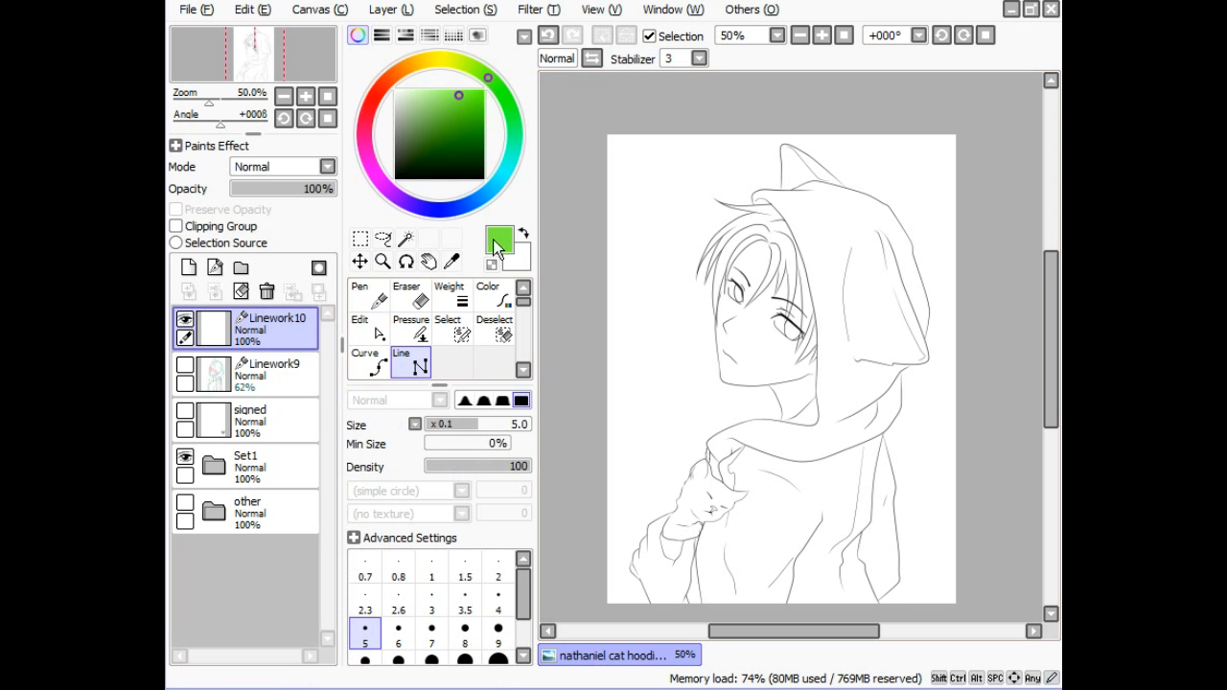
{"action": "left_click", "coordinate": [391, 191]}
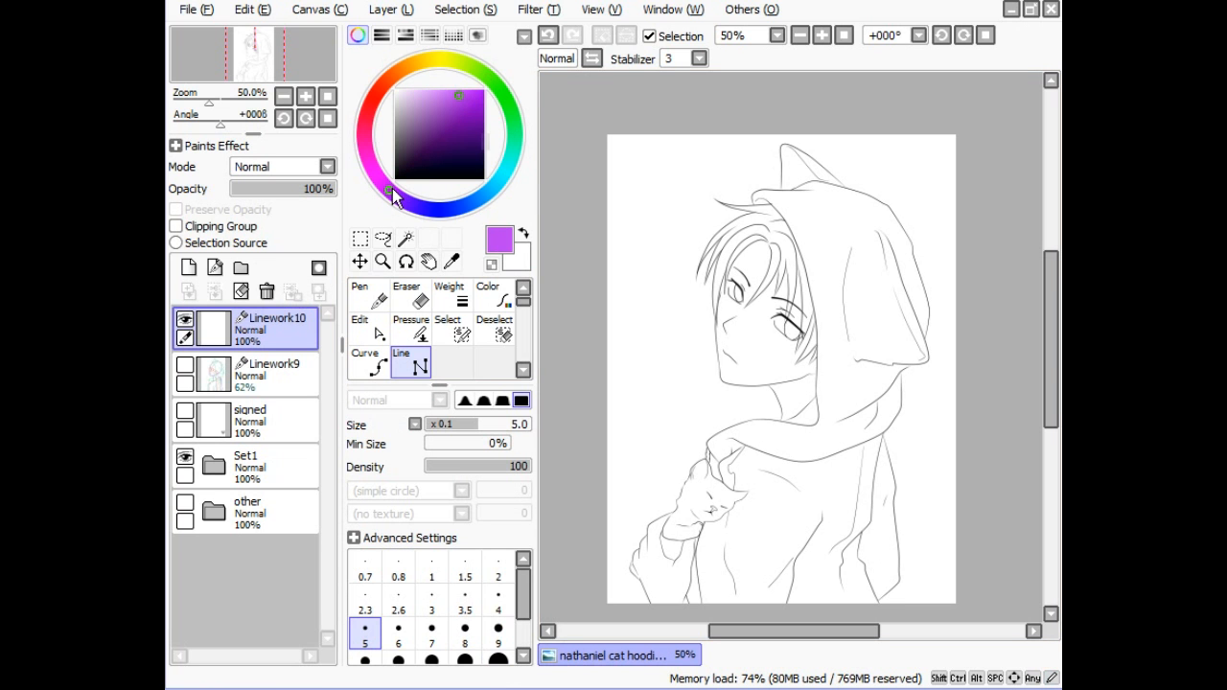
{"action": "left_click", "coordinate": [714, 527]}
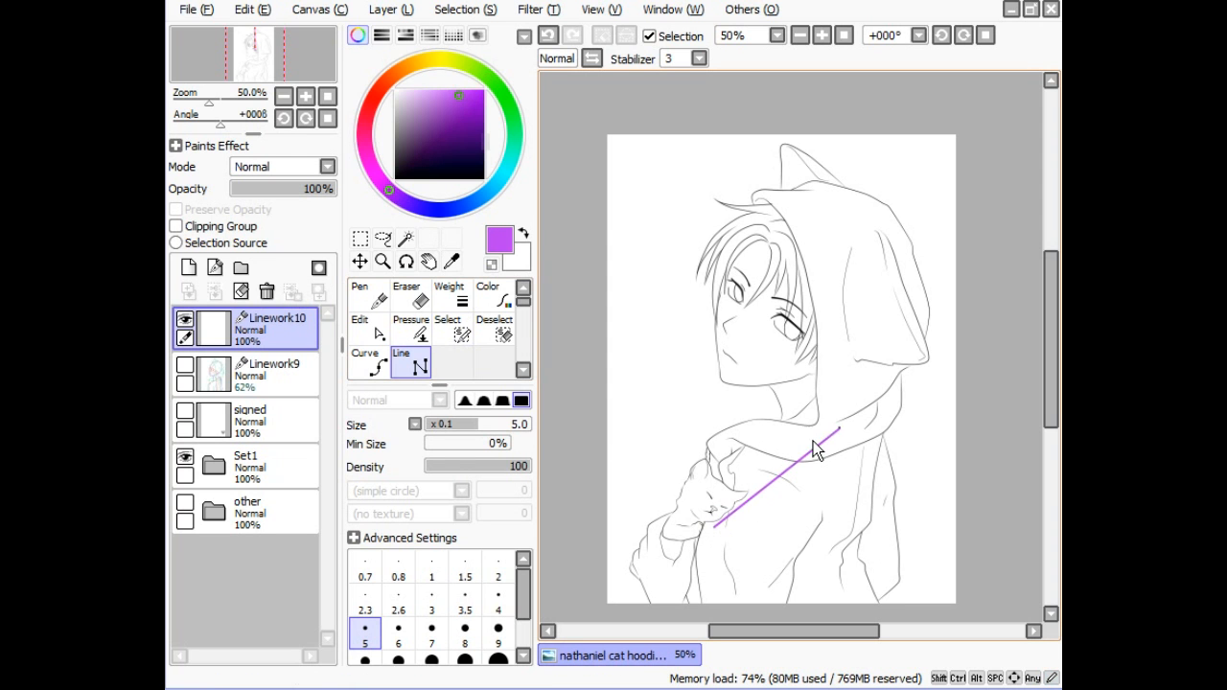
{"action": "left_click", "coordinate": [872, 419]}
- Draw a vertical centre guide down to the canvas bottom and a guide down the torso's right side
{"action": "mouse_move", "coordinate": [796, 382]}
{"action": "left_mouse_down"}
{"action": "mouse_move", "coordinate": [807, 493]}
{"action": "mouse_move", "coordinate": [801, 468]}
{"action": "mouse_move", "coordinate": [818, 448]}
{"action": "mouse_move", "coordinate": [819, 493]}
{"action": "left_mouse_up"}
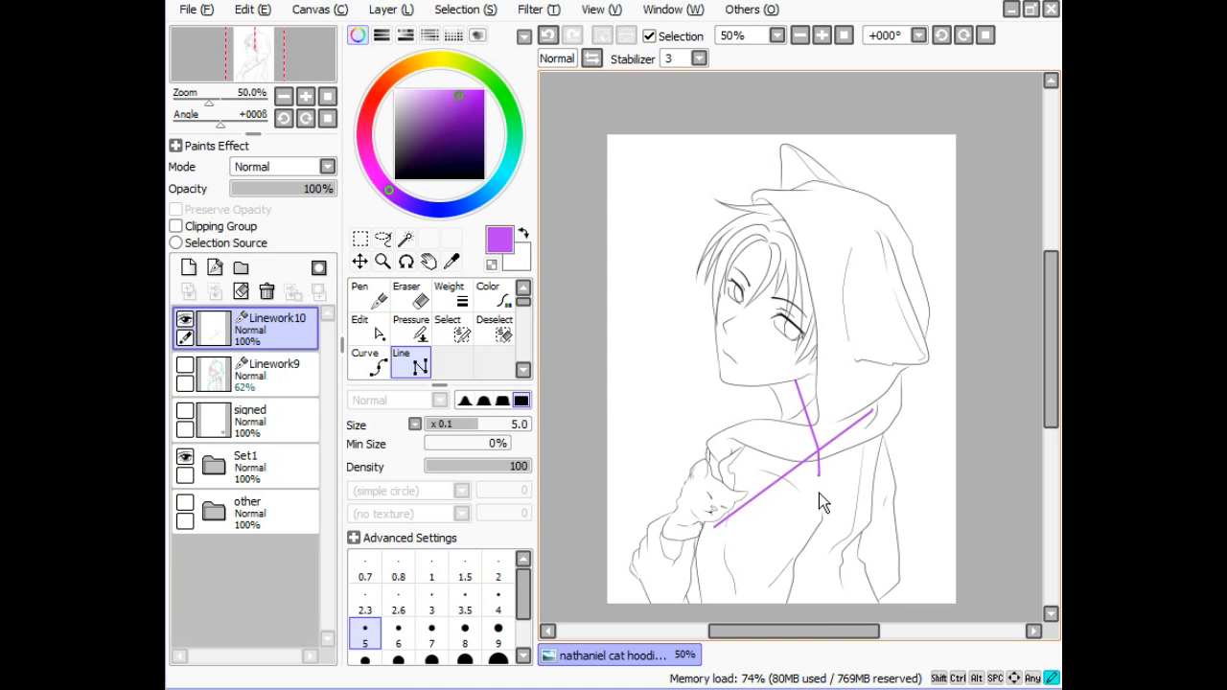
{"action": "left_click_drag", "start_coordinate": [817, 582], "coordinate": [824, 617]}
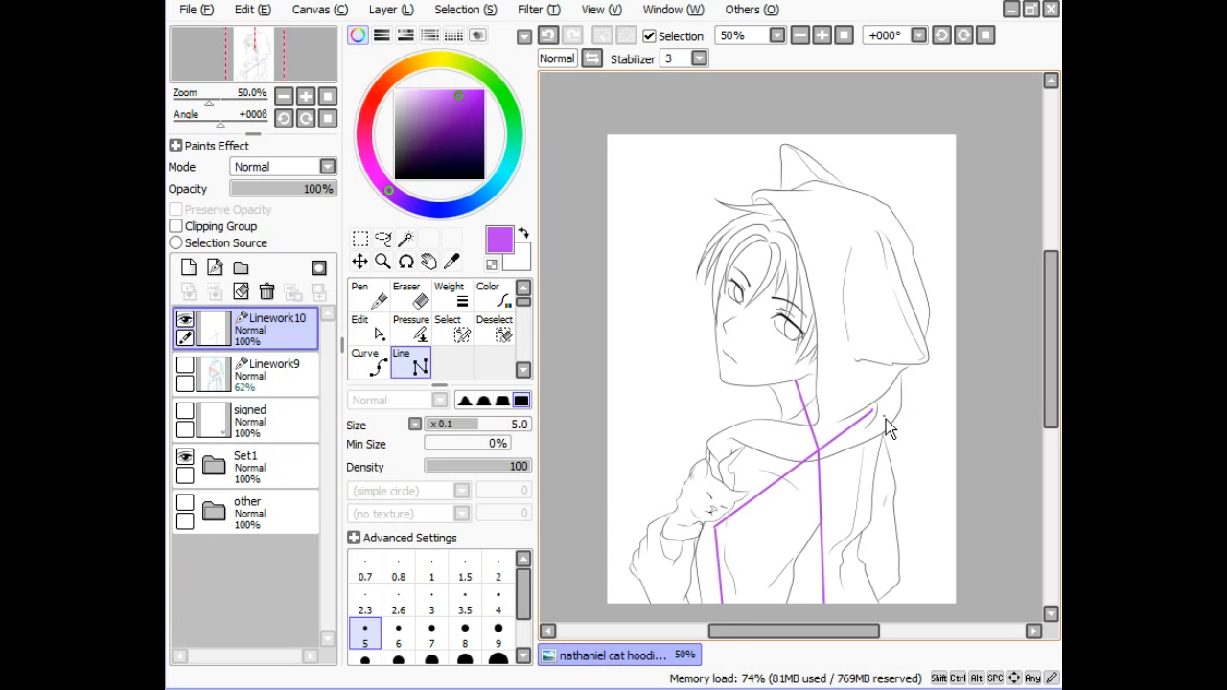
{"action": "mouse_move", "coordinate": [872, 414]}
{"action": "left_mouse_down"}
{"action": "mouse_move", "coordinate": [898, 491]}
{"action": "mouse_move", "coordinate": [893, 571]}
{"action": "left_mouse_up"}
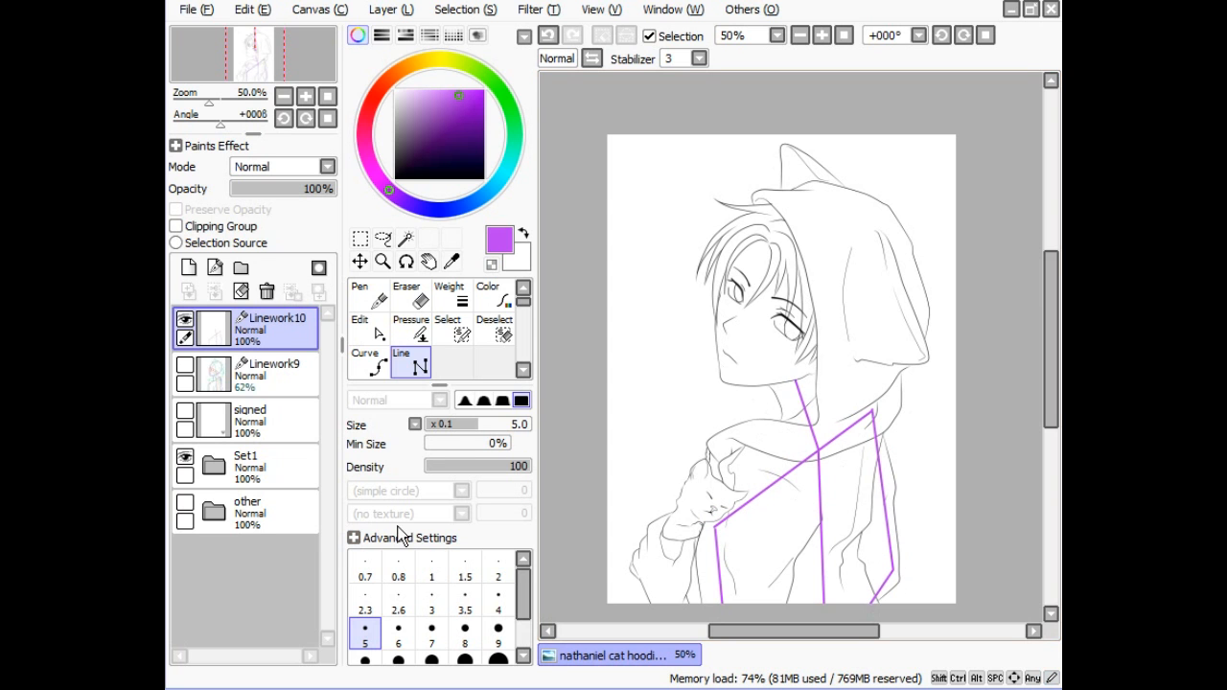
- Check the guides by hiding Set1 and briefly showing the Linework9 sketch, then restore Set1
{"action": "left_click", "coordinate": [185, 457]}
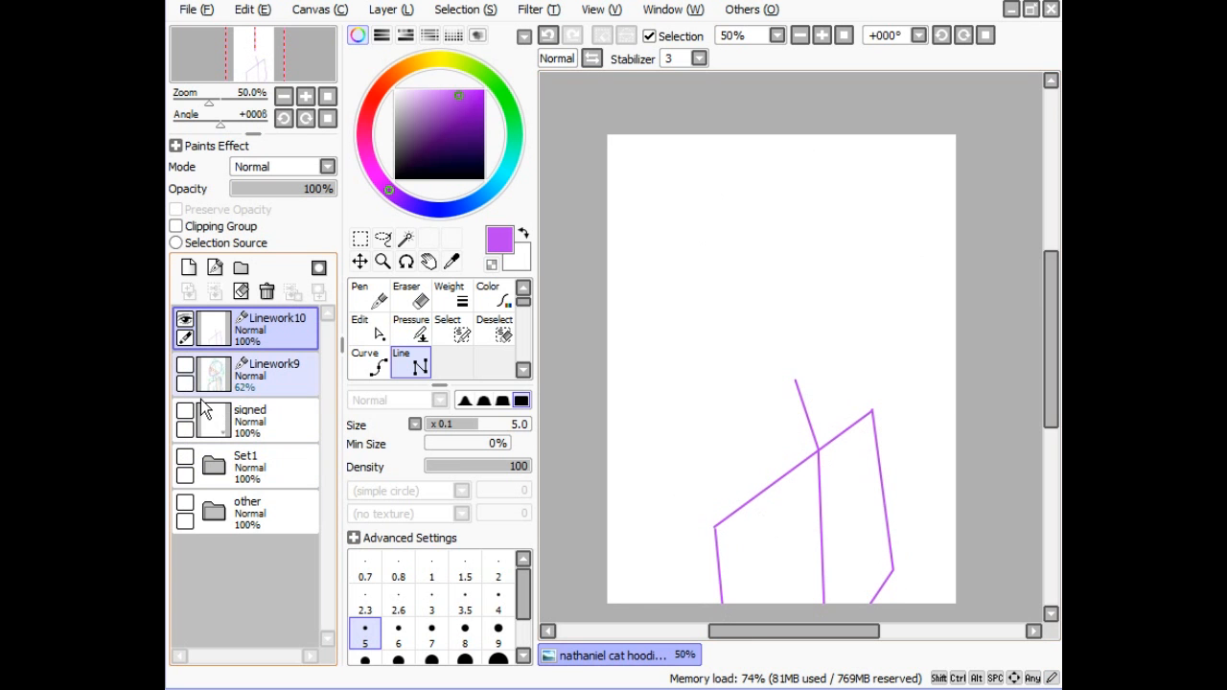
{"action": "left_click", "coordinate": [185, 365]}
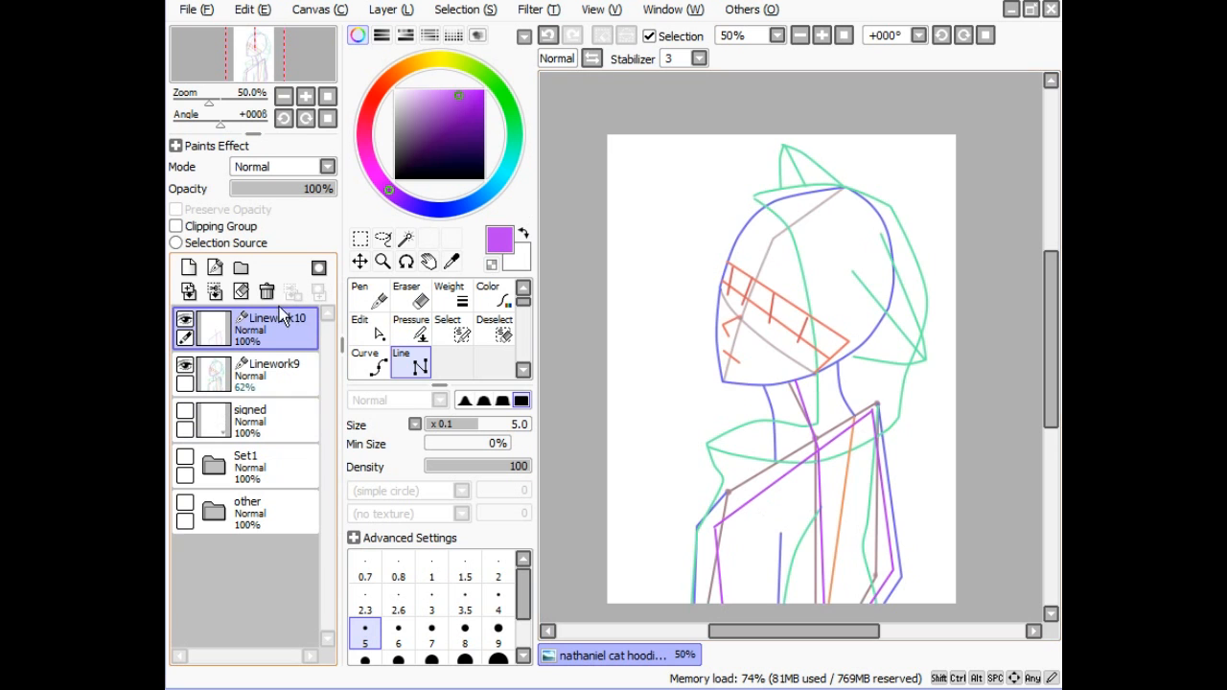
{"action": "left_click", "coordinate": [185, 365]}
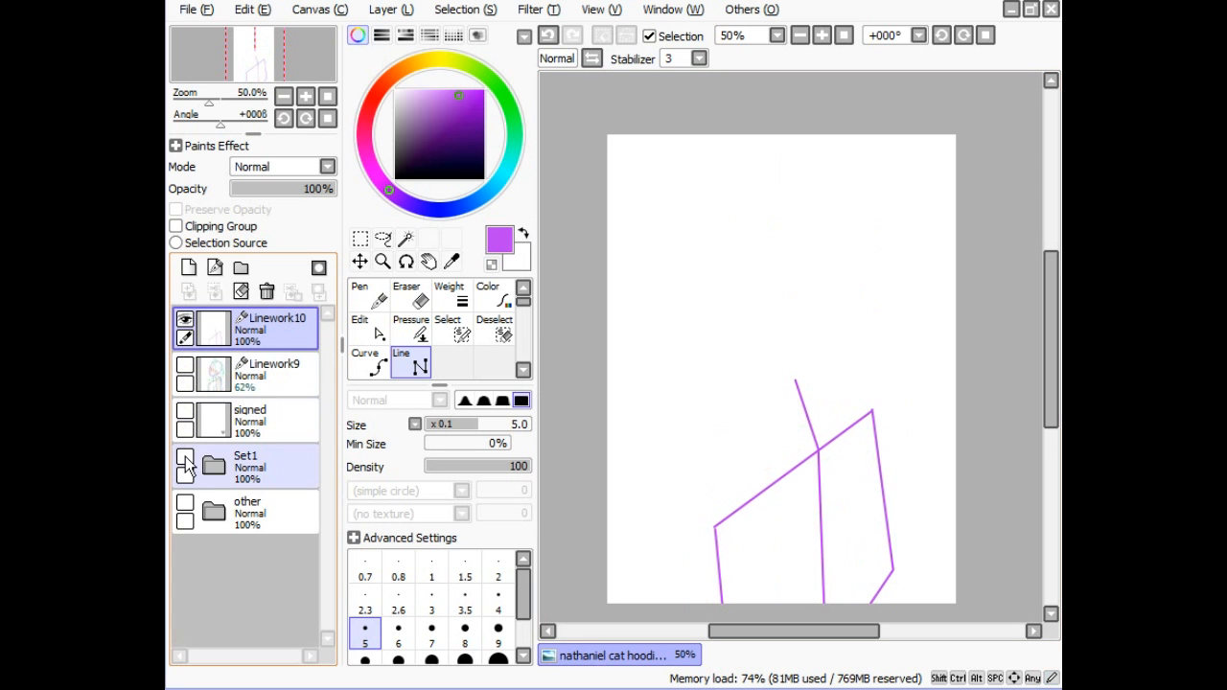
{"action": "left_click", "coordinate": [185, 457]}
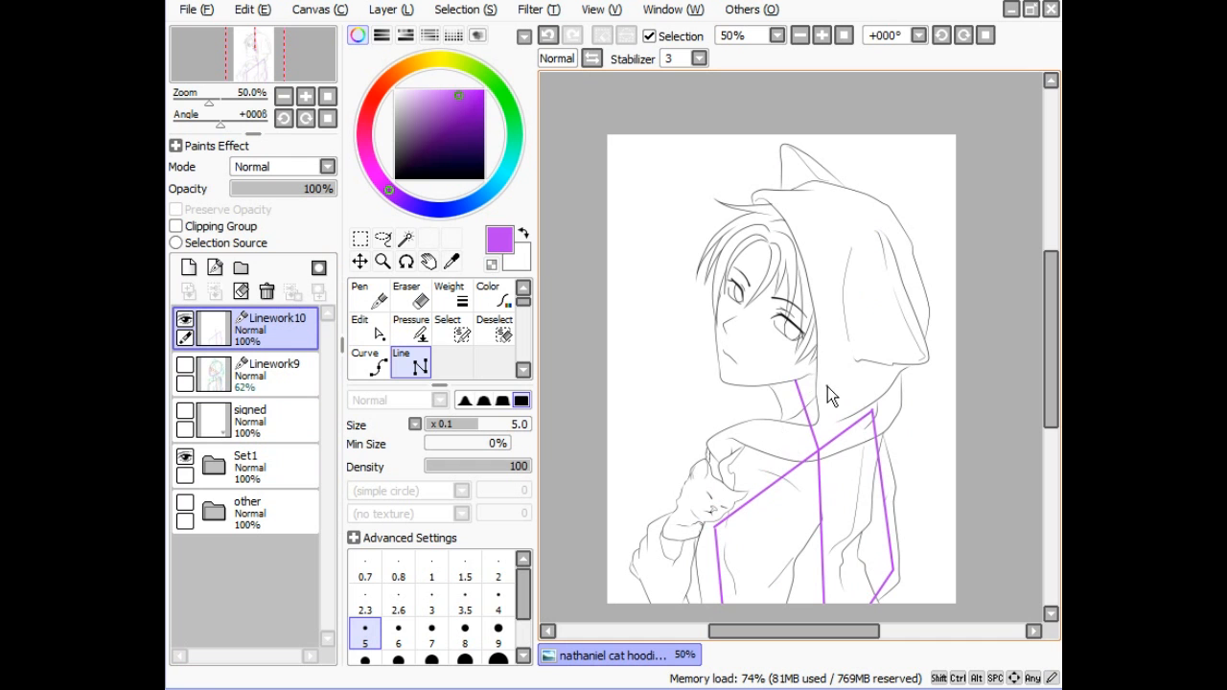
- Nudge the centre guide's top and draw a diagonal purple guide across the face
{"action": "left_click", "coordinate": [374, 336]}
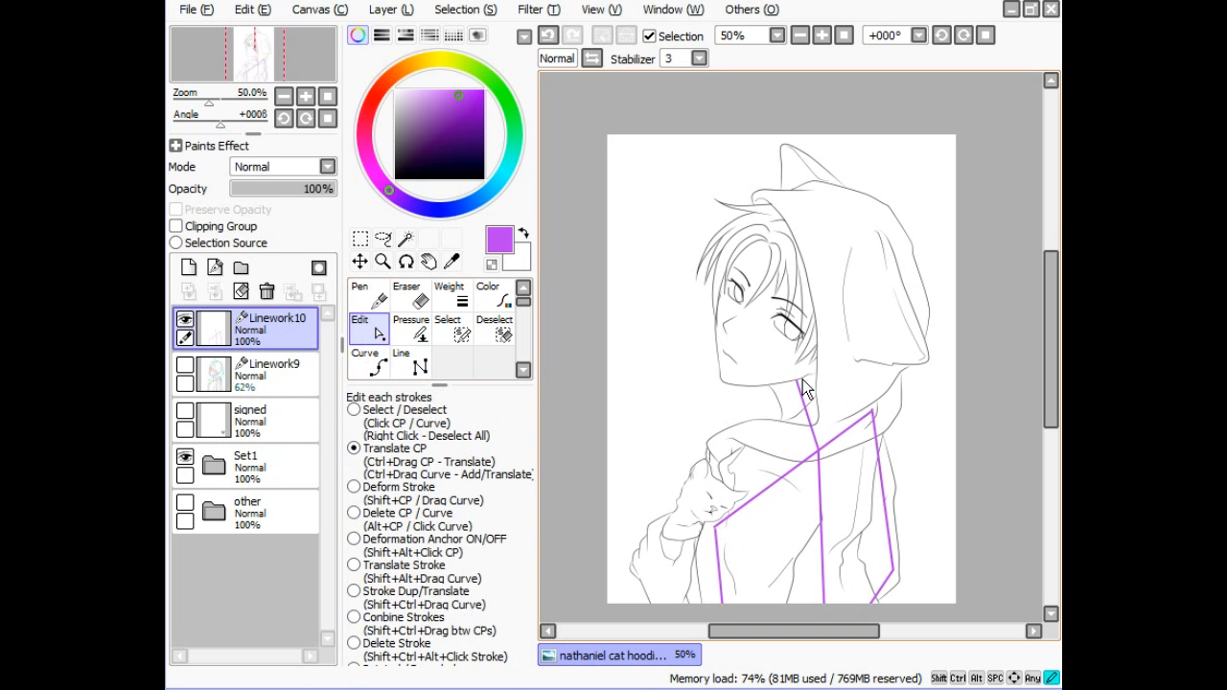
{"action": "left_click_drag", "start_coordinate": [808, 383], "coordinate": [792, 379]}
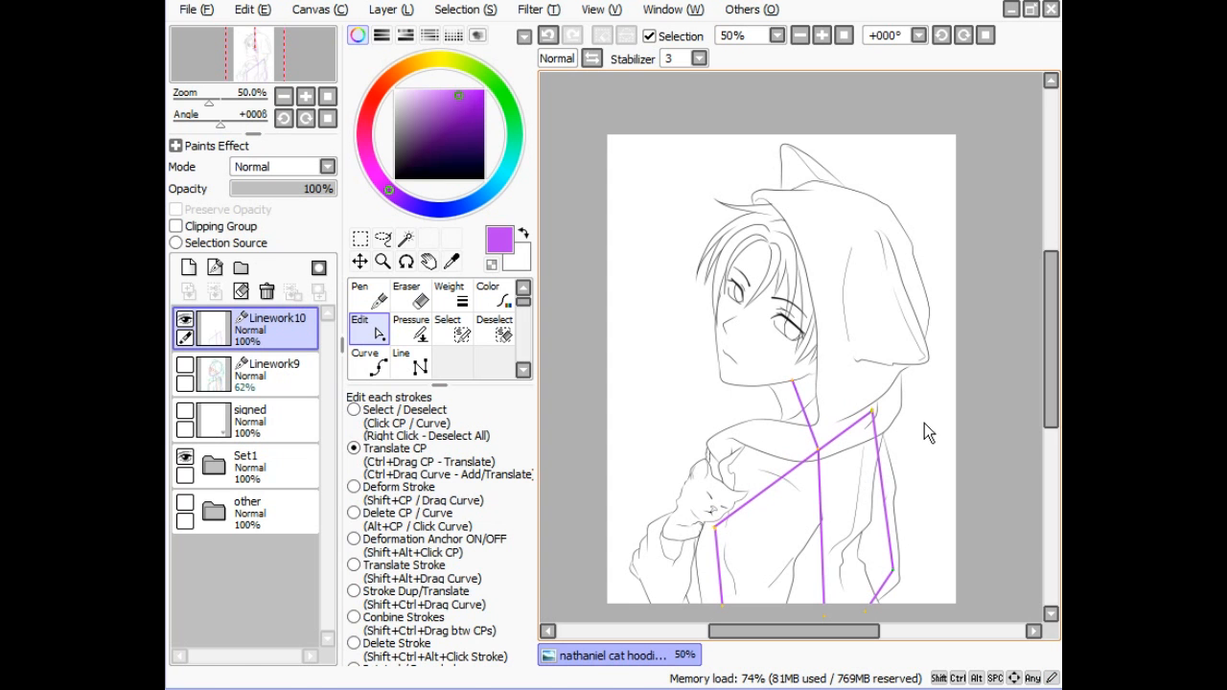
{"action": "left_click", "coordinate": [415, 362]}
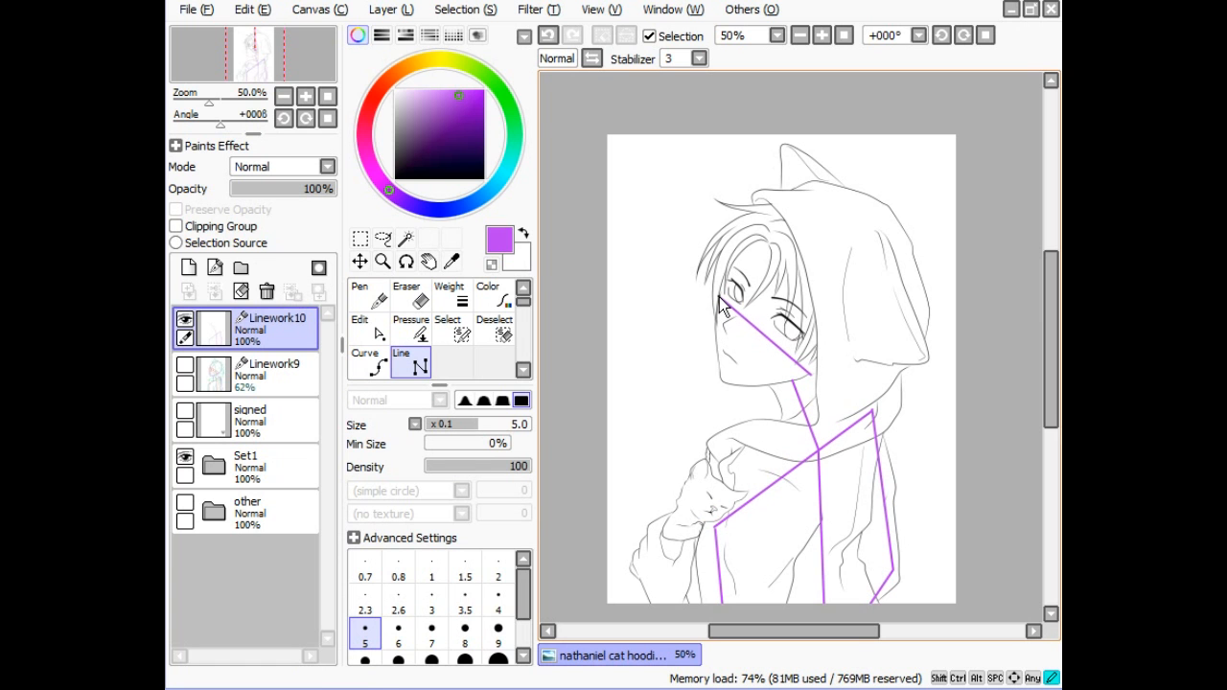
{"action": "left_click", "coordinate": [718, 297]}
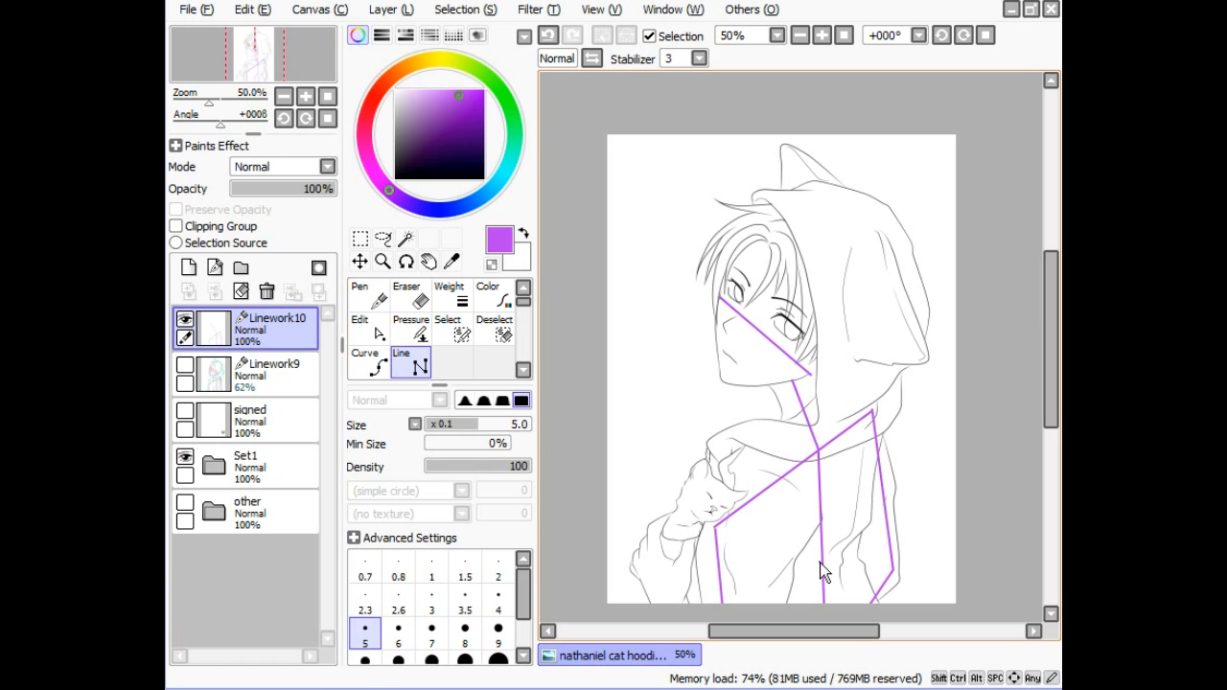
{"action": "left_click", "coordinate": [723, 380]}
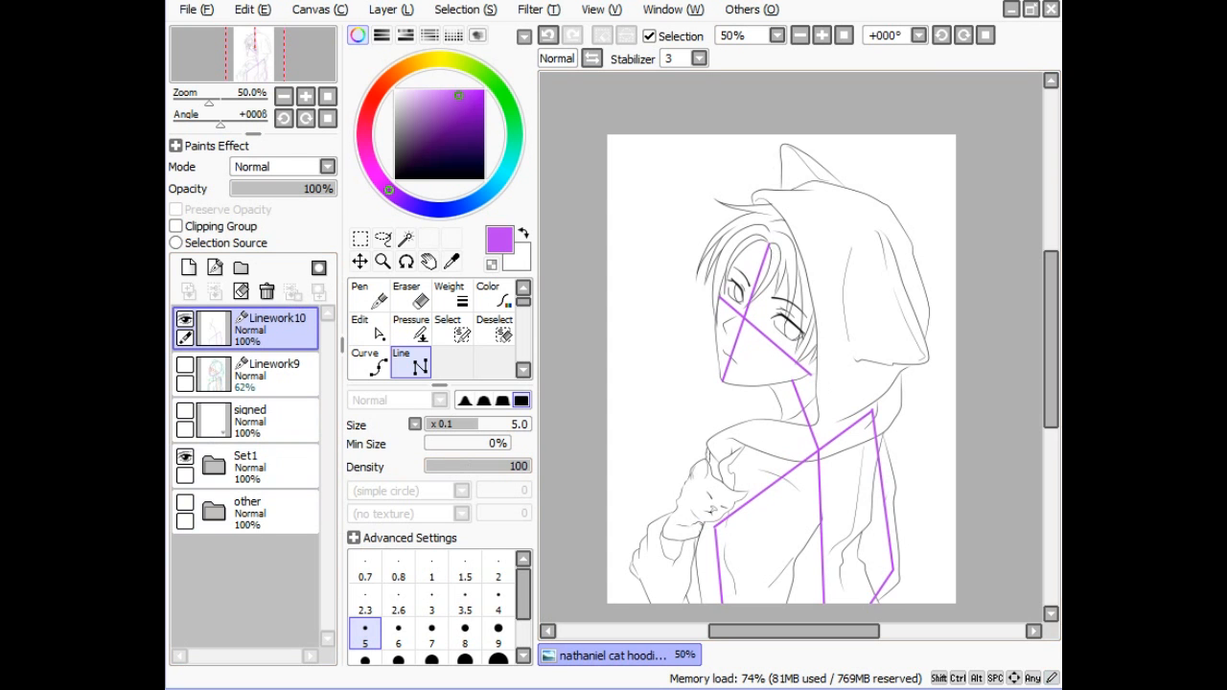
{"action": "left_click", "coordinate": [185, 457]}
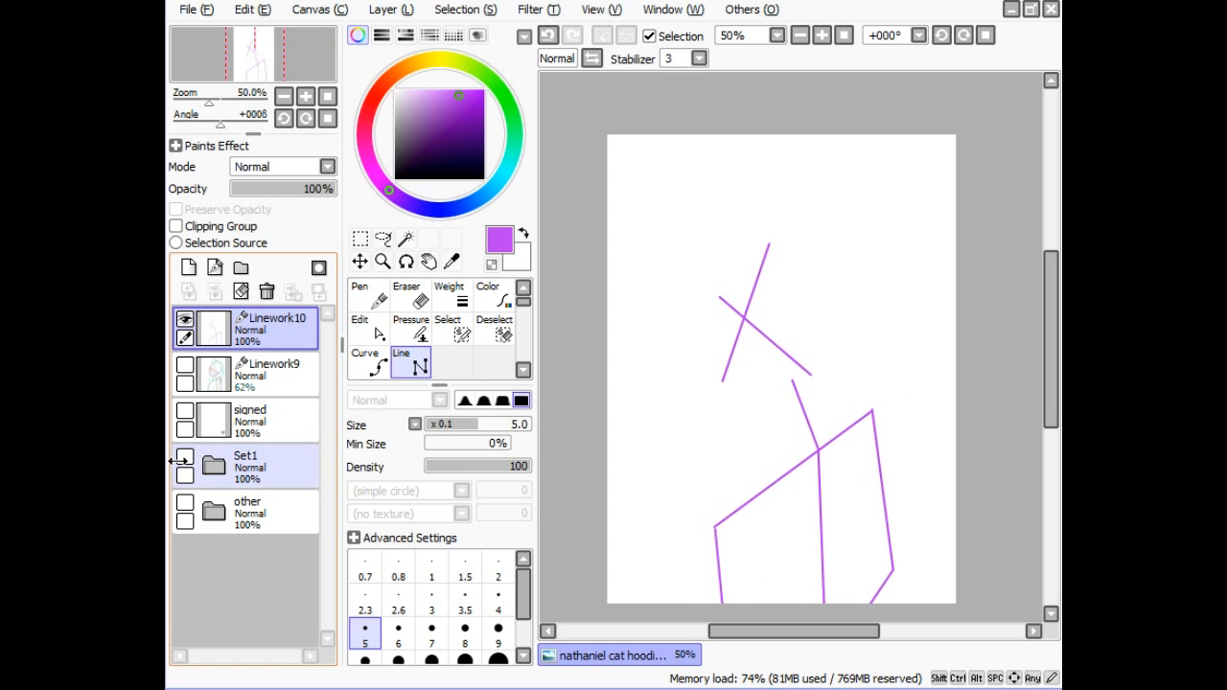
{"action": "left_click", "coordinate": [184, 457]}
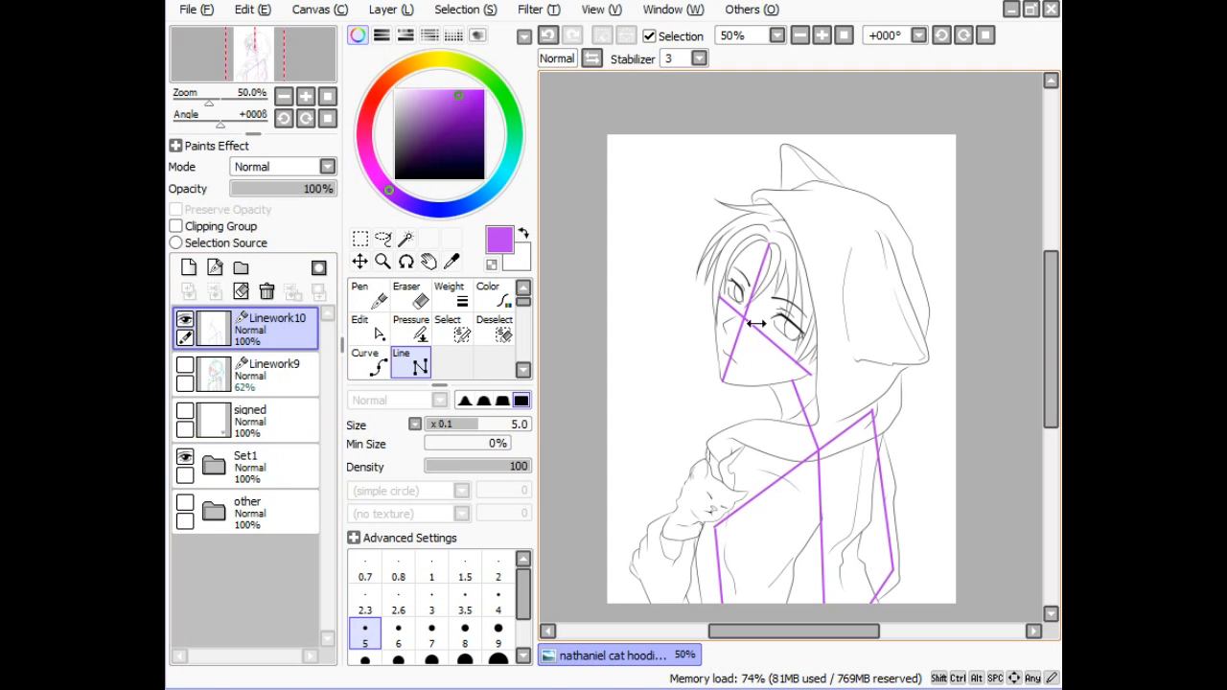
- Bend the vertical and diagonal face guides to fit the face, checking with Set1 hidden
{"action": "left_click", "coordinate": [369, 326]}
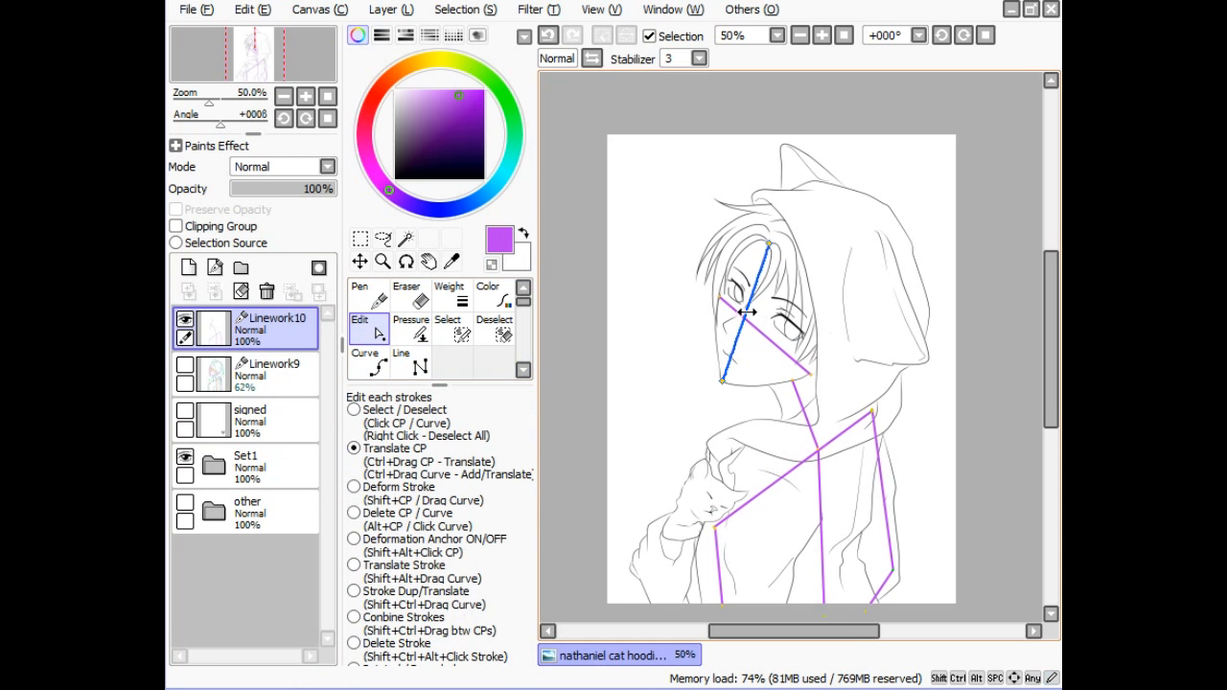
{"action": "left_click_drag", "start_coordinate": [747, 312], "coordinate": [739, 315]}
{"action": "left_click_drag", "start_coordinate": [751, 321], "coordinate": [739, 317]}
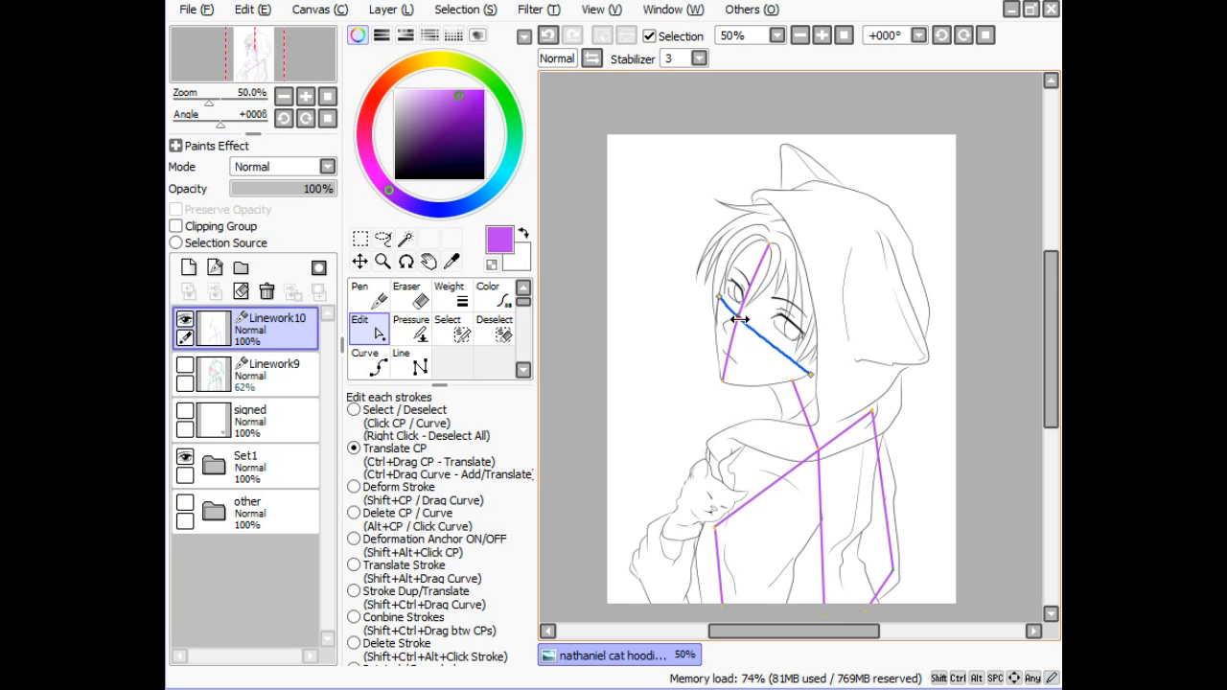
{"action": "left_click", "coordinate": [185, 456]}
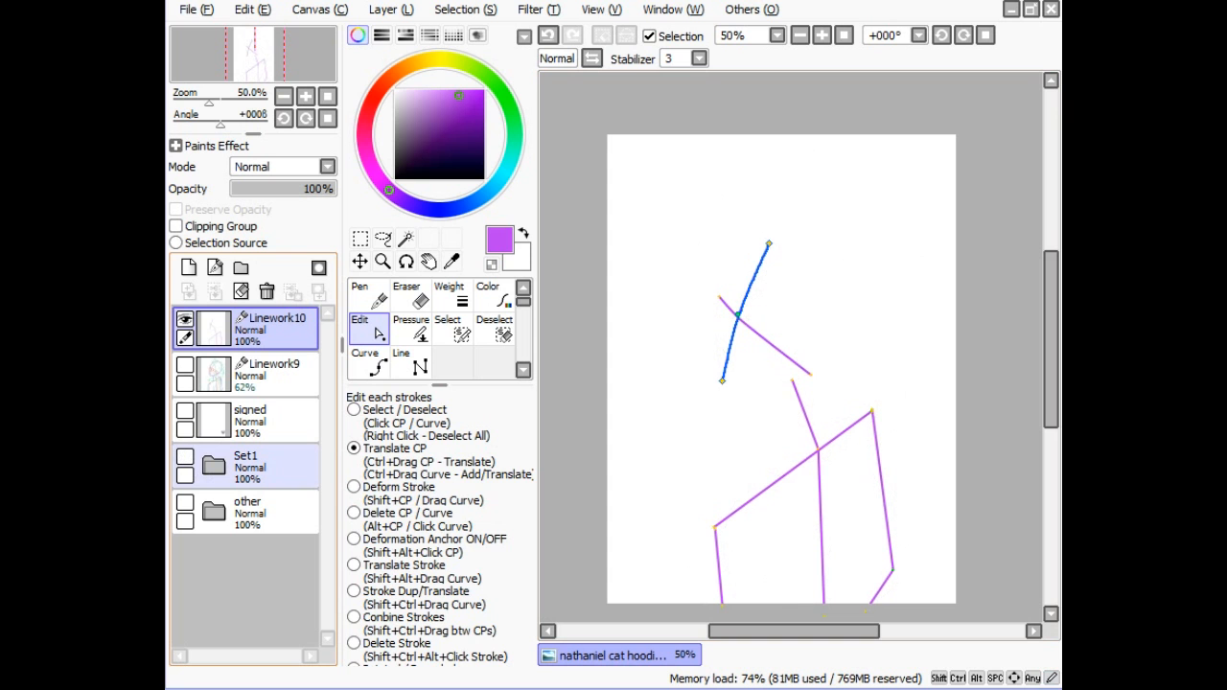
{"action": "key", "text": "n"}
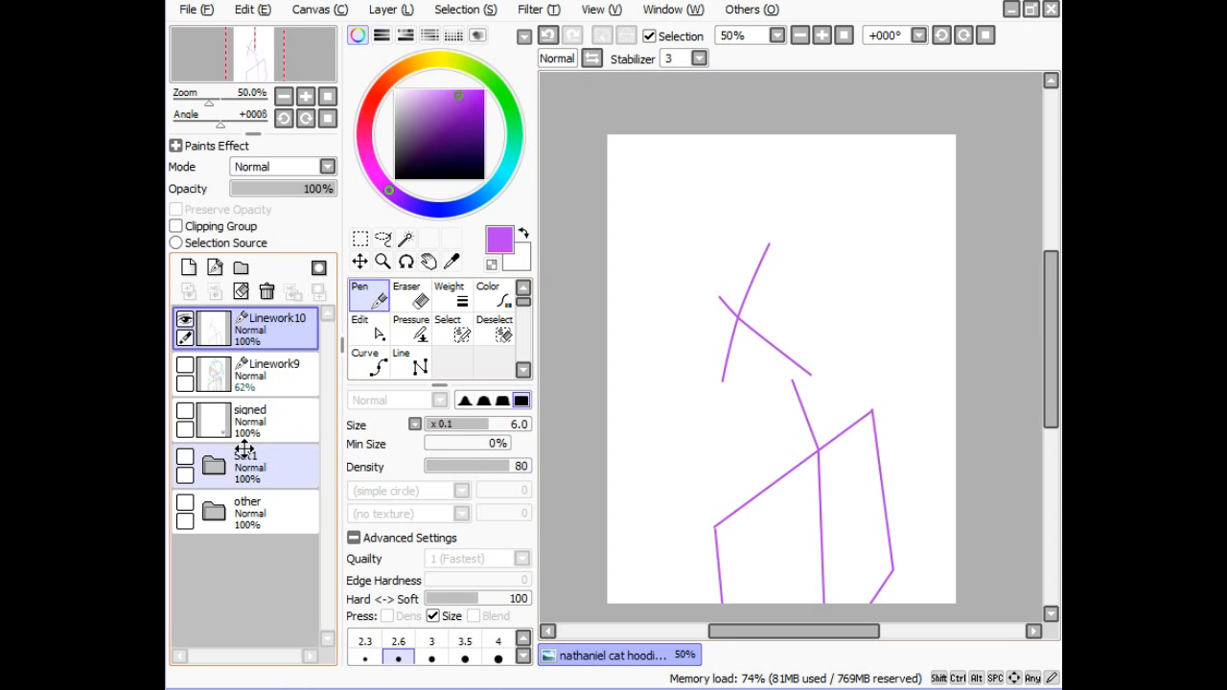
{"action": "left_click", "coordinate": [179, 451]}
{"action": "left_click", "coordinate": [185, 456]}
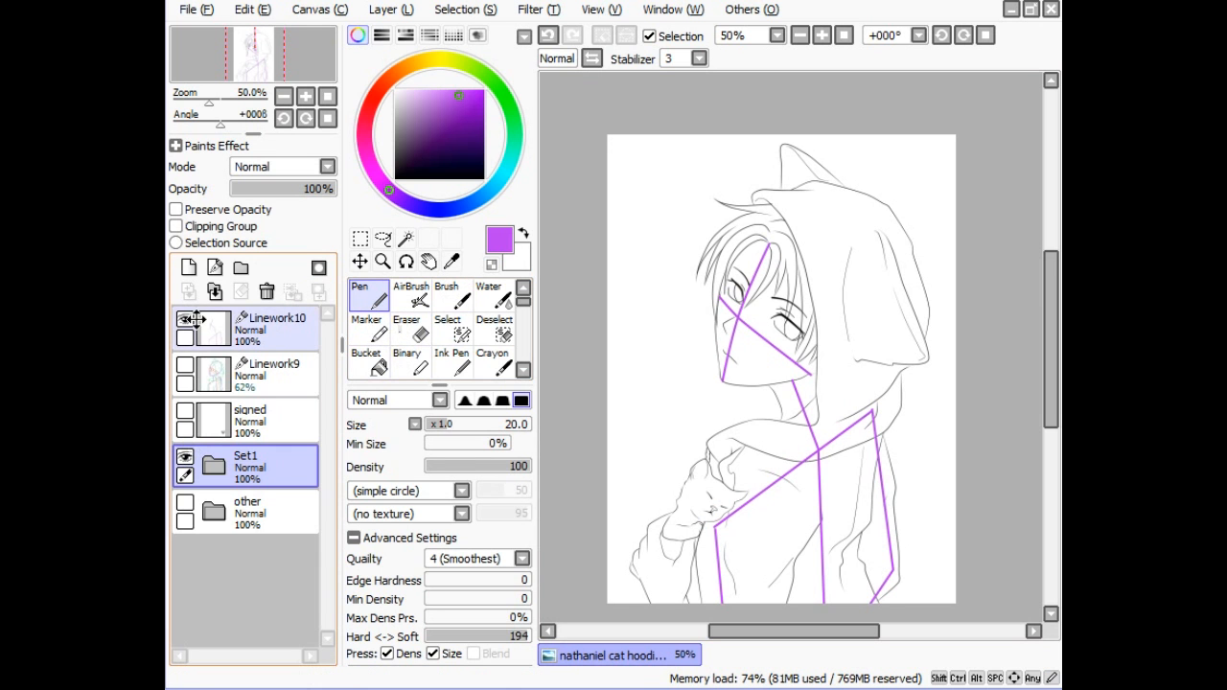
{"action": "left_click", "coordinate": [261, 326]}
{"action": "left_click", "coordinate": [423, 359]}
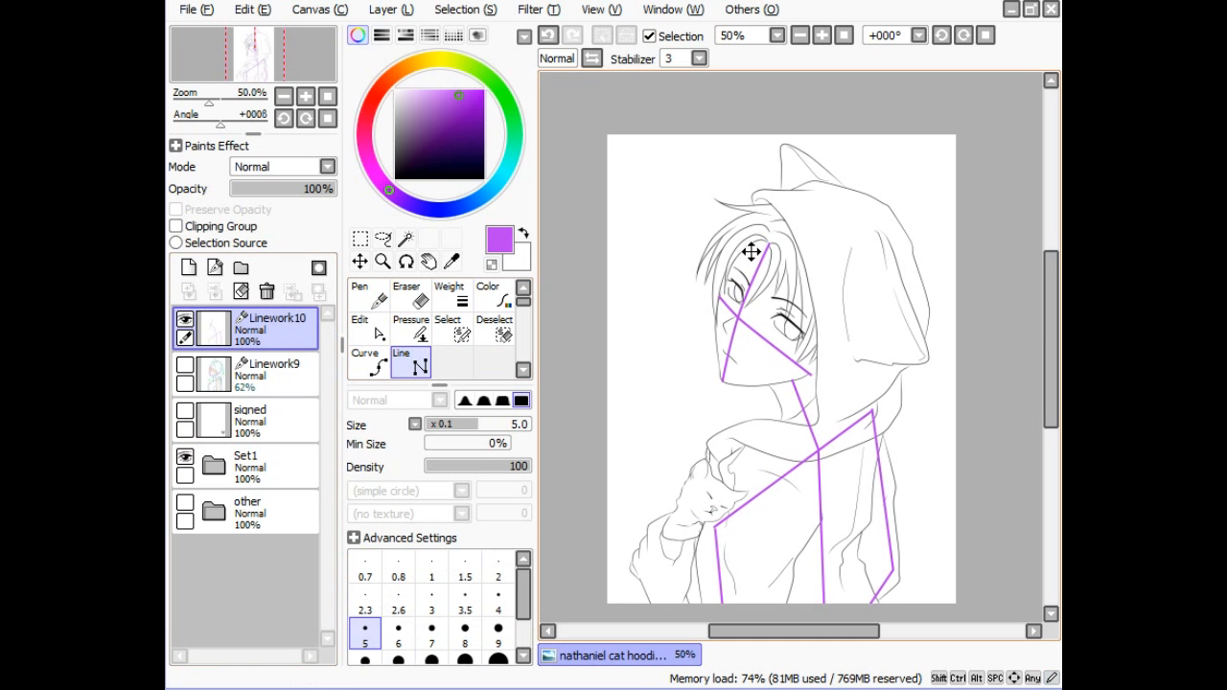
- Replace a discarded hair-to-hood guide with a jaw guide running from the chin up to the ear
{"action": "left_click_drag", "start_coordinate": [771, 246], "coordinate": [853, 192]}
{"action": "key", "text": "ctrl+z"}
{"action": "left_click", "coordinate": [809, 373]}
{"action": "left_click", "coordinate": [852, 352]}
- Redraw the eye-level guide until placed correctly, then check it with Set1 hidden
{"action": "left_click", "coordinate": [737, 313]}
{"action": "key", "text": "ctrl+z"}
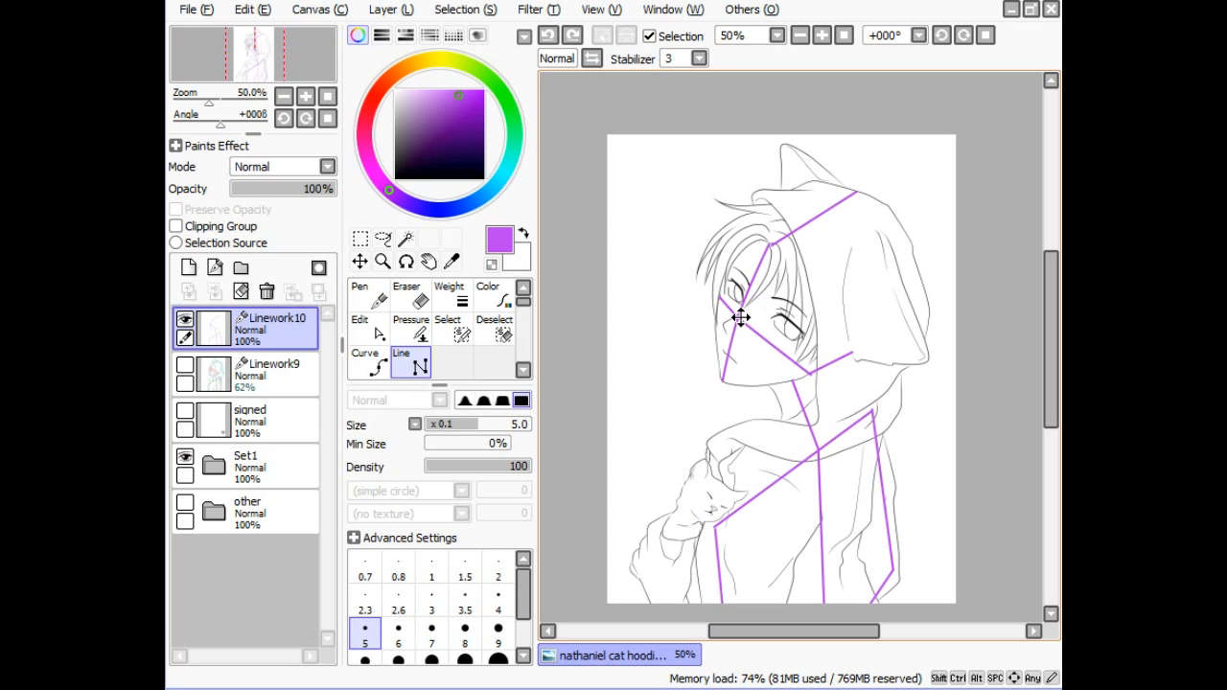
{"action": "left_click", "coordinate": [740, 318]}
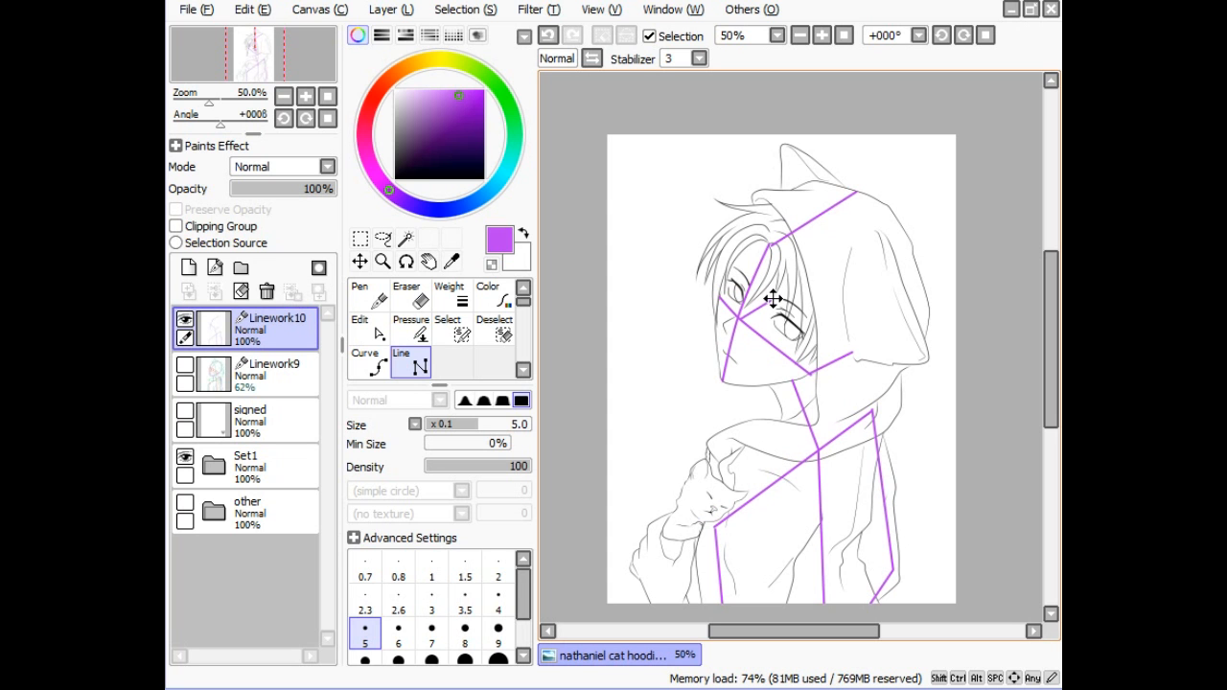
{"action": "key", "text": "ctrl+z"}
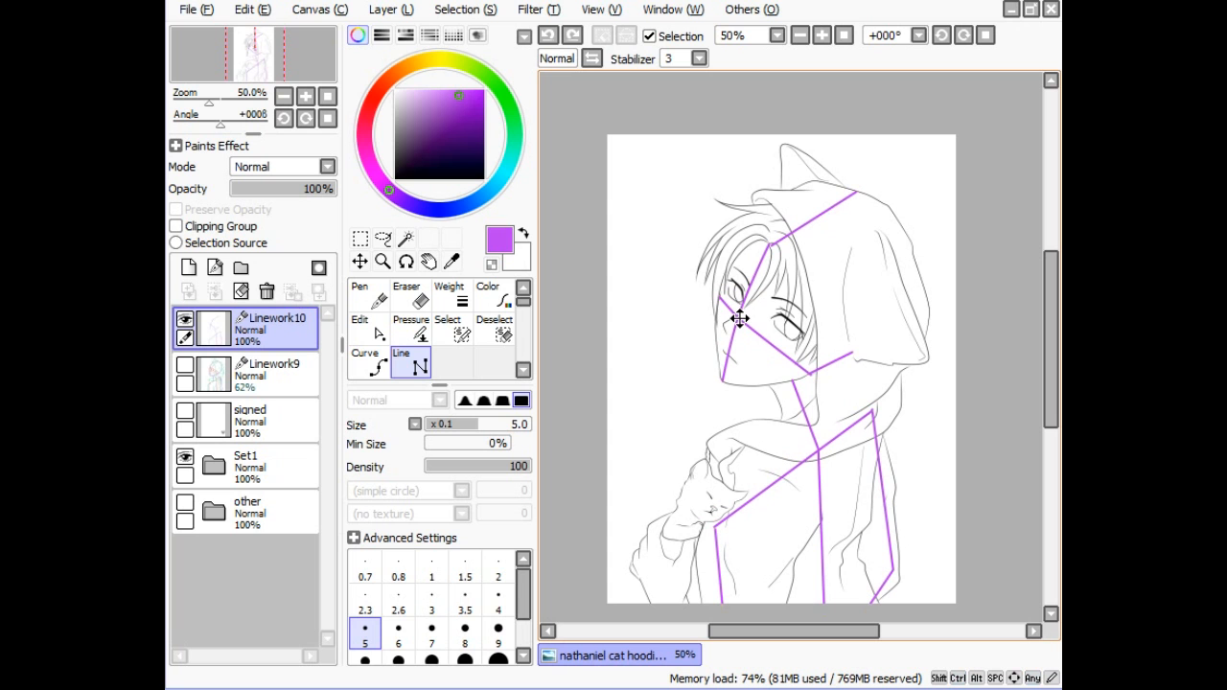
{"action": "left_click", "coordinate": [740, 318]}
{"action": "key", "text": "ctrl+z"}
{"action": "left_click", "coordinate": [737, 316]}
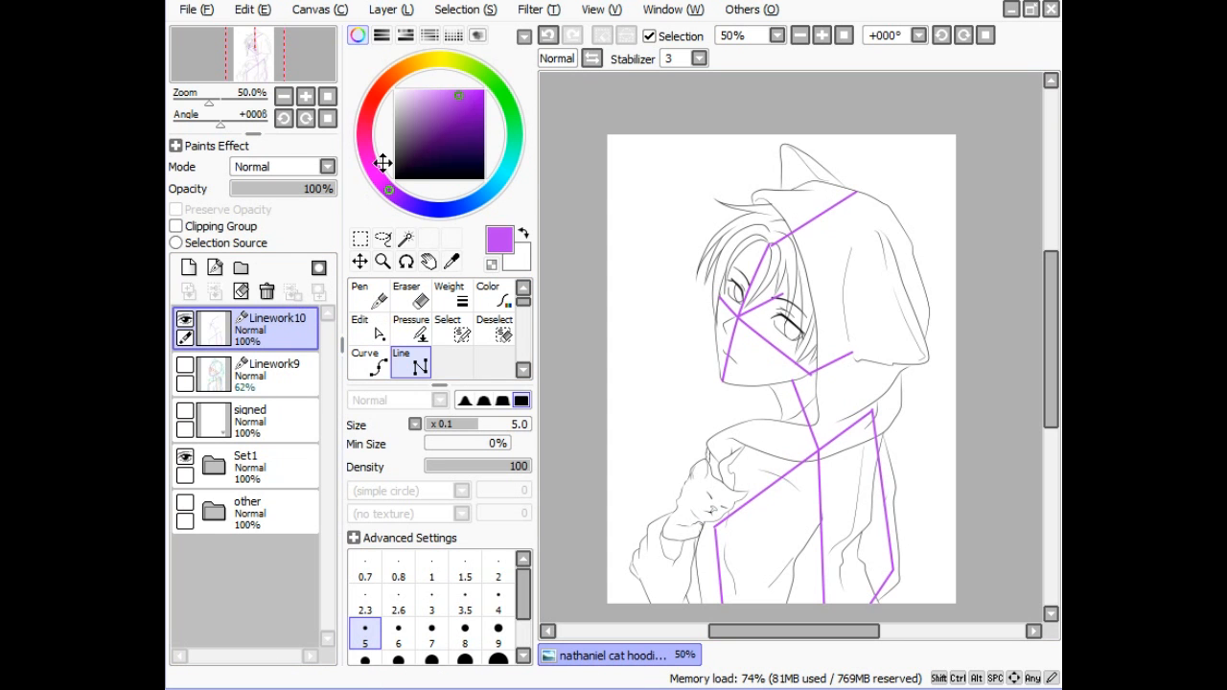
{"action": "left_click", "coordinate": [186, 450]}
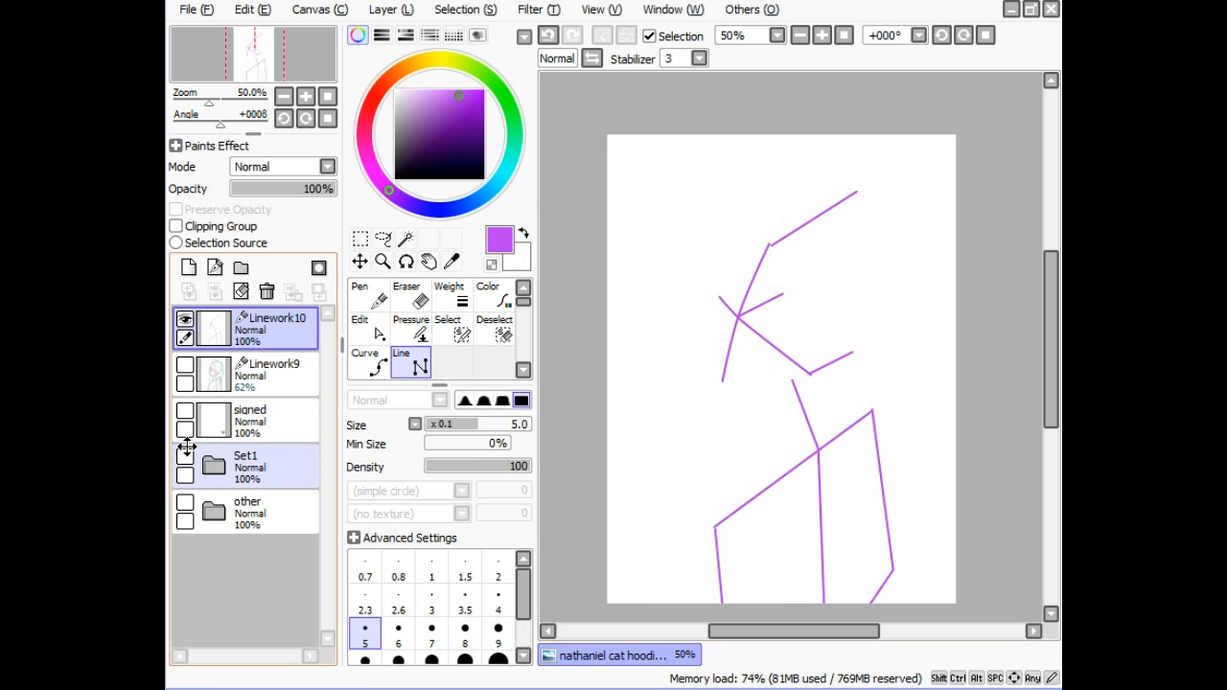
{"action": "left_click", "coordinate": [186, 449]}
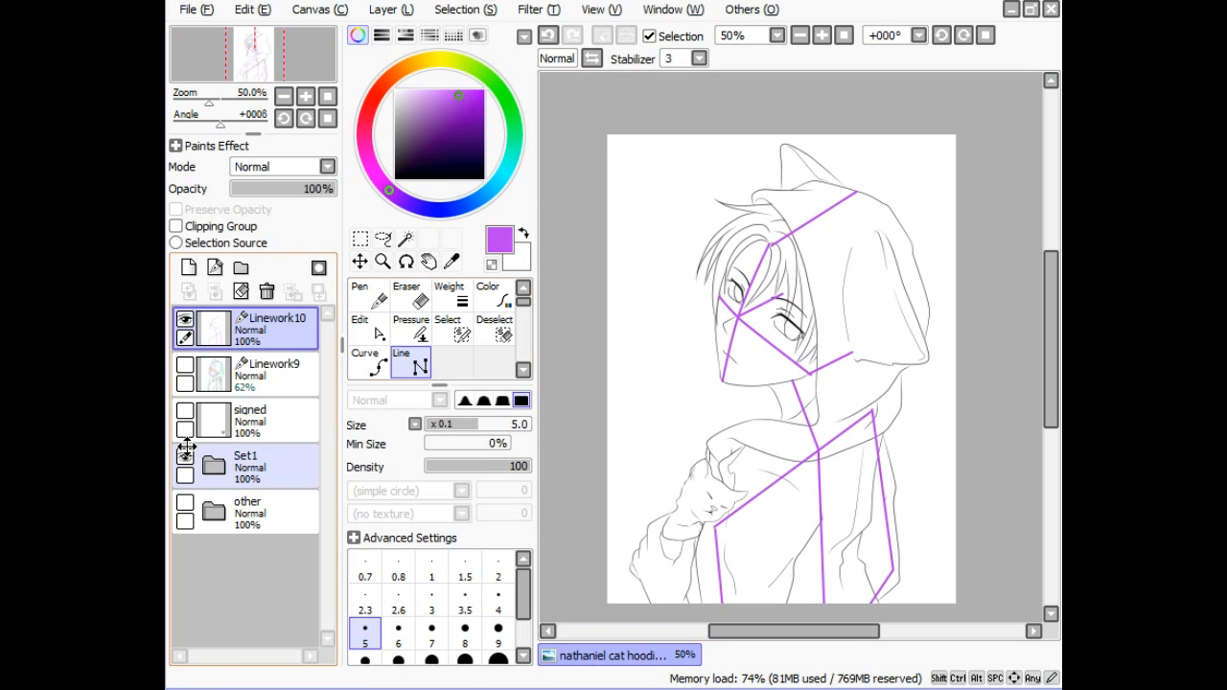
- Switch to blue and draw straight guides along the jaw bottom and the face's left side
{"action": "left_click", "coordinate": [431, 206]}
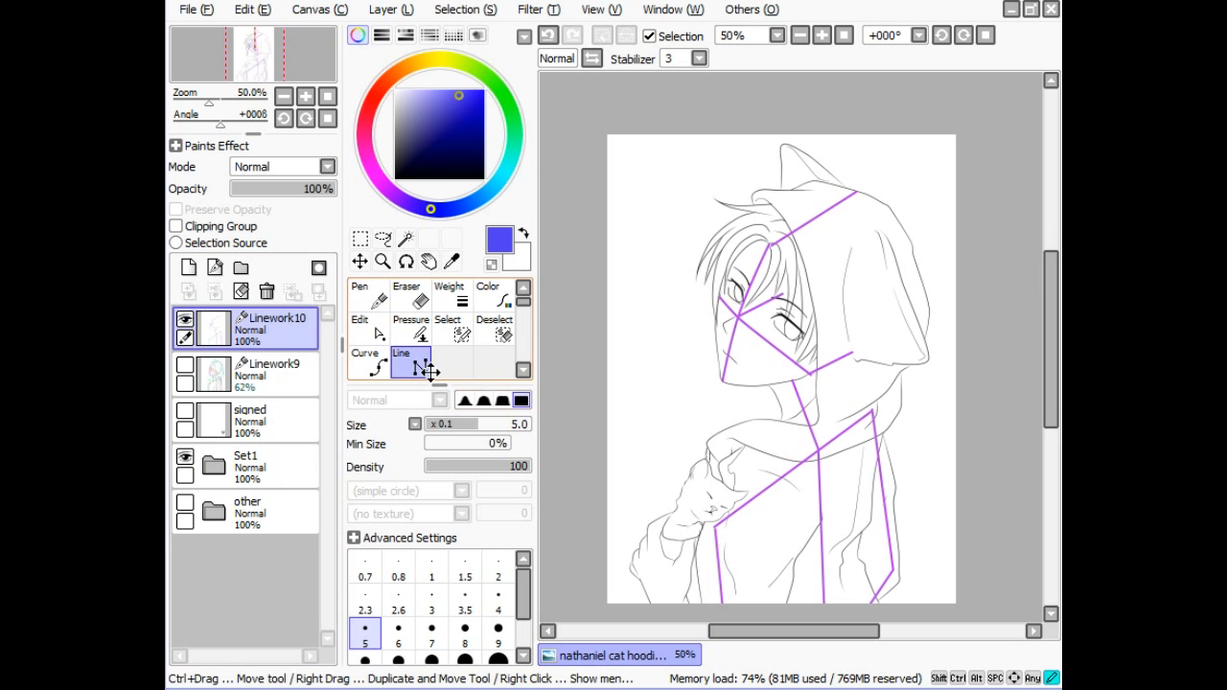
{"action": "left_click_drag", "start_coordinate": [720, 380], "coordinate": [810, 375]}
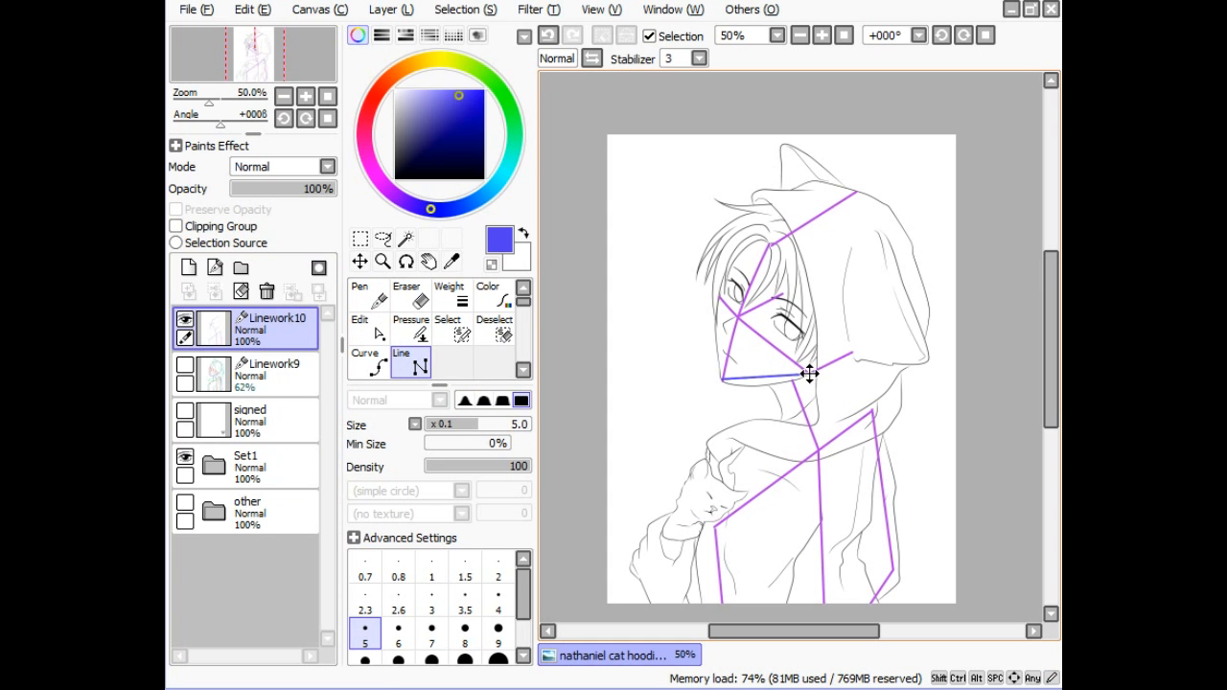
{"action": "double_click", "coordinate": [810, 374]}
{"action": "left_click", "coordinate": [719, 297]}
{"action": "double_click", "coordinate": [720, 376]}
- Connect the hood tip to the face edge and run a blue jaw-to-ear line back up to the hood tip
{"action": "left_click", "coordinate": [856, 190]}
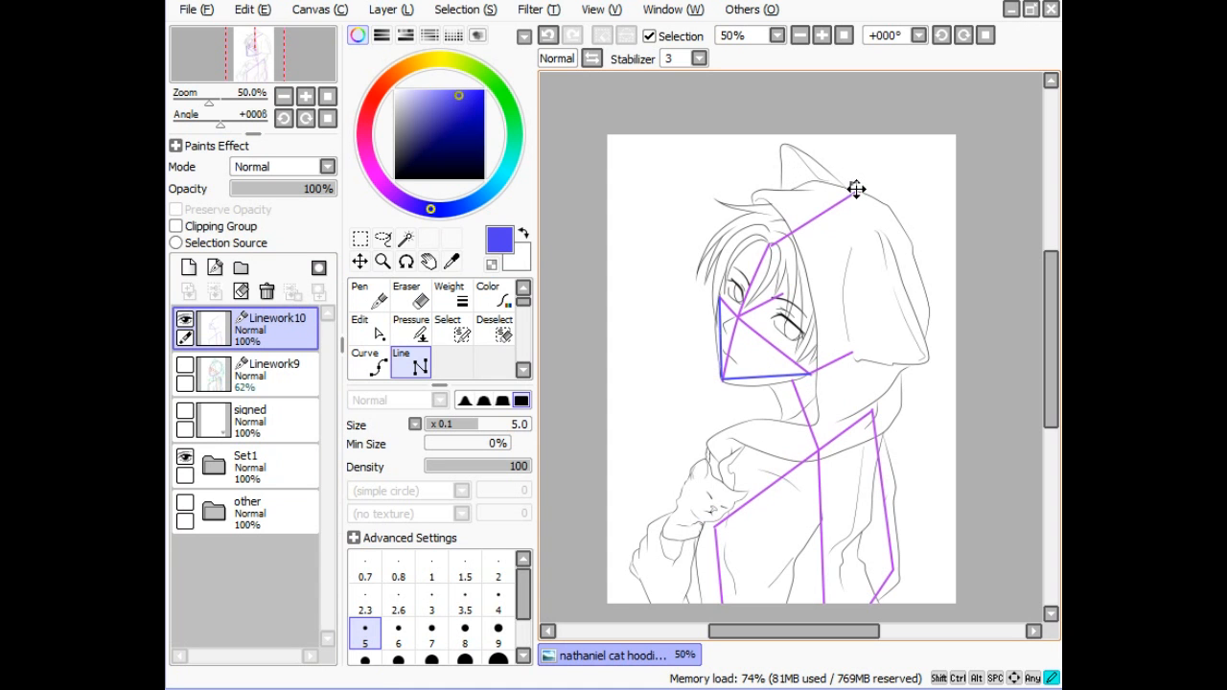
{"action": "double_click", "coordinate": [720, 294]}
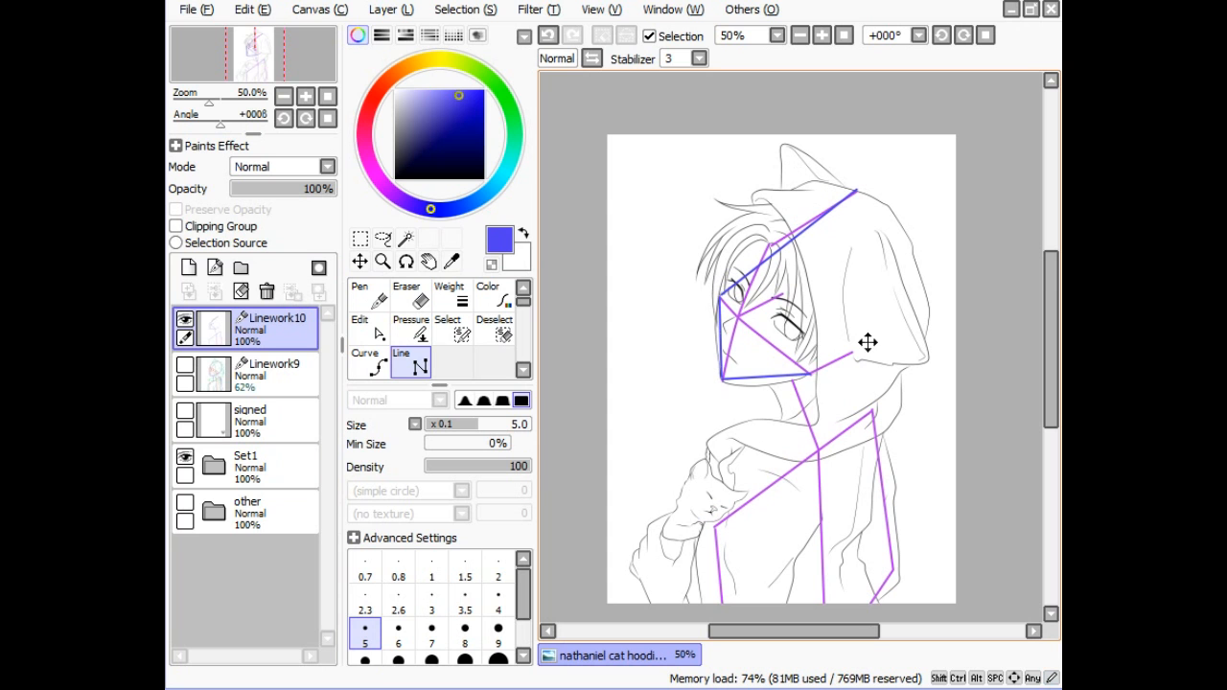
{"action": "left_click", "coordinate": [813, 375]}
{"action": "left_click", "coordinate": [854, 352]}
{"action": "double_click", "coordinate": [857, 191]}
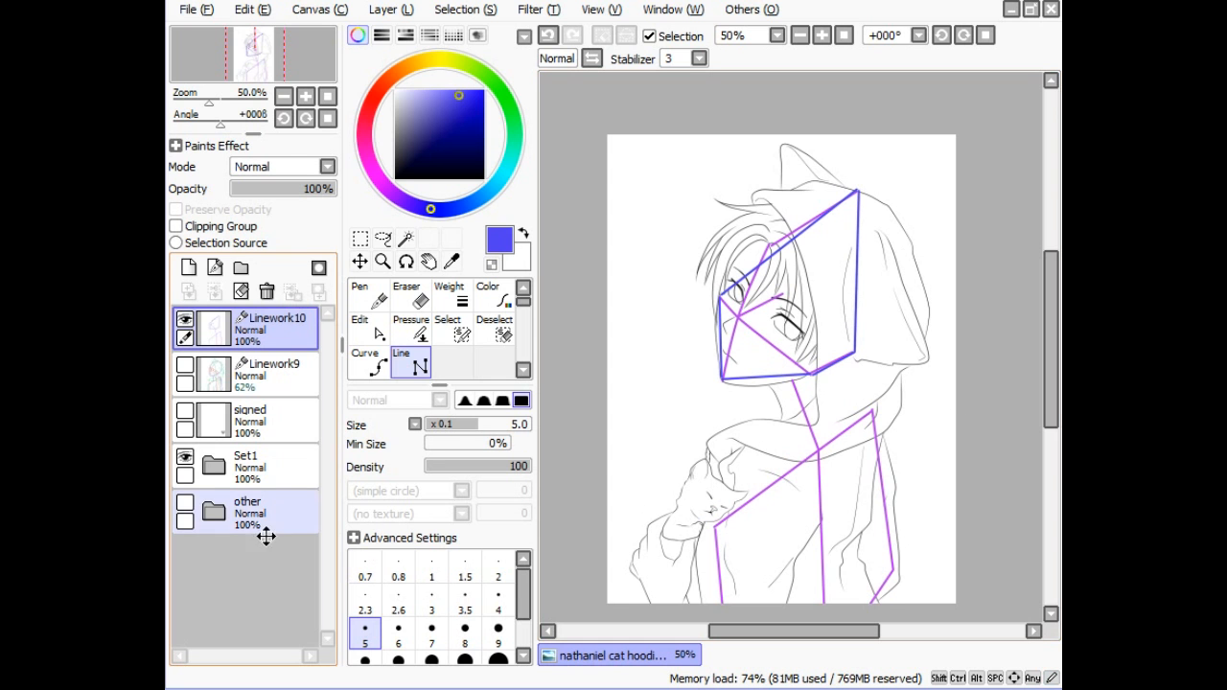
{"action": "left_click", "coordinate": [185, 457]}
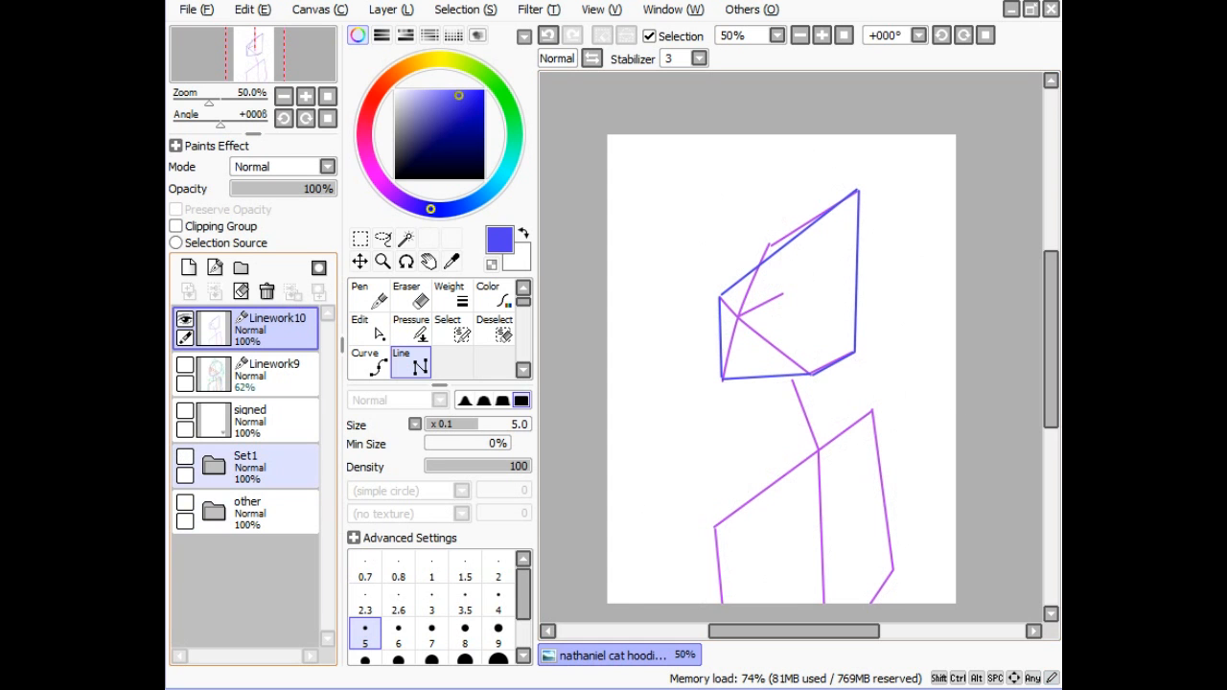
{"action": "left_click", "coordinate": [185, 457]}
- Curve the blue jaw, hood-side, upper-left head and left face guides with the Edit tool
{"action": "left_click", "coordinate": [376, 331]}
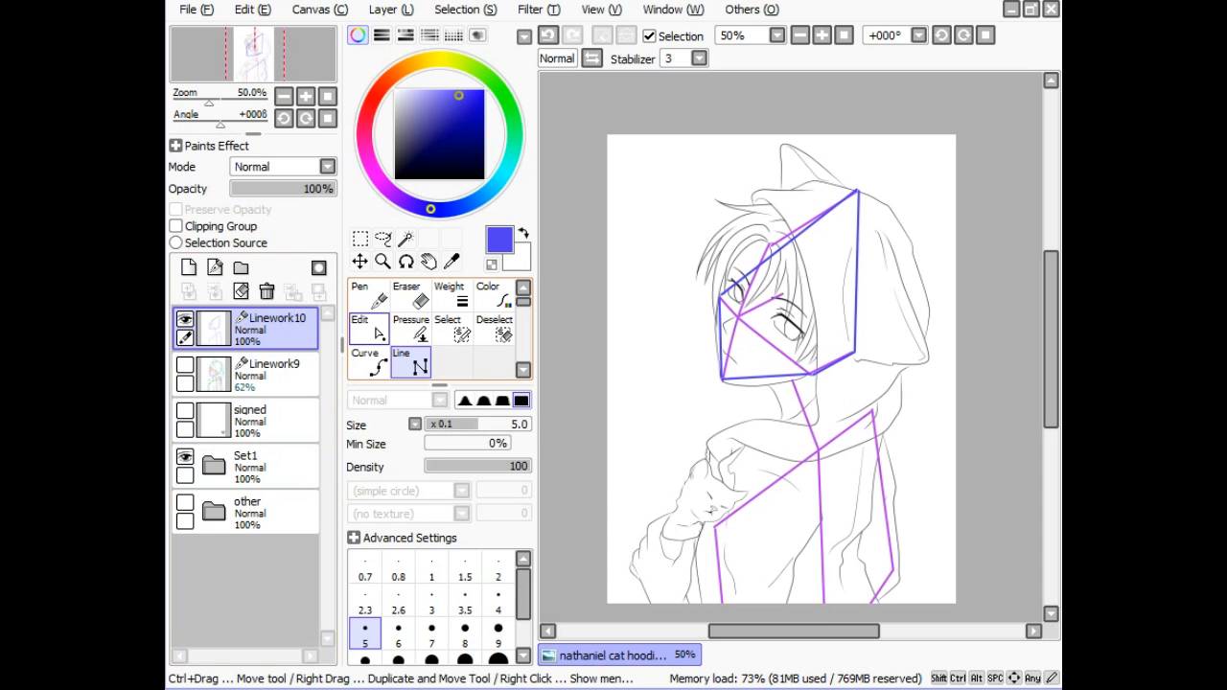
{"action": "left_click_drag", "start_coordinate": [758, 377], "coordinate": [734, 383]}
{"action": "mouse_move", "coordinate": [853, 314]}
{"action": "left_mouse_down"}
{"action": "mouse_move", "coordinate": [881, 296]}
{"action": "mouse_move", "coordinate": [887, 233]}
{"action": "left_mouse_up"}
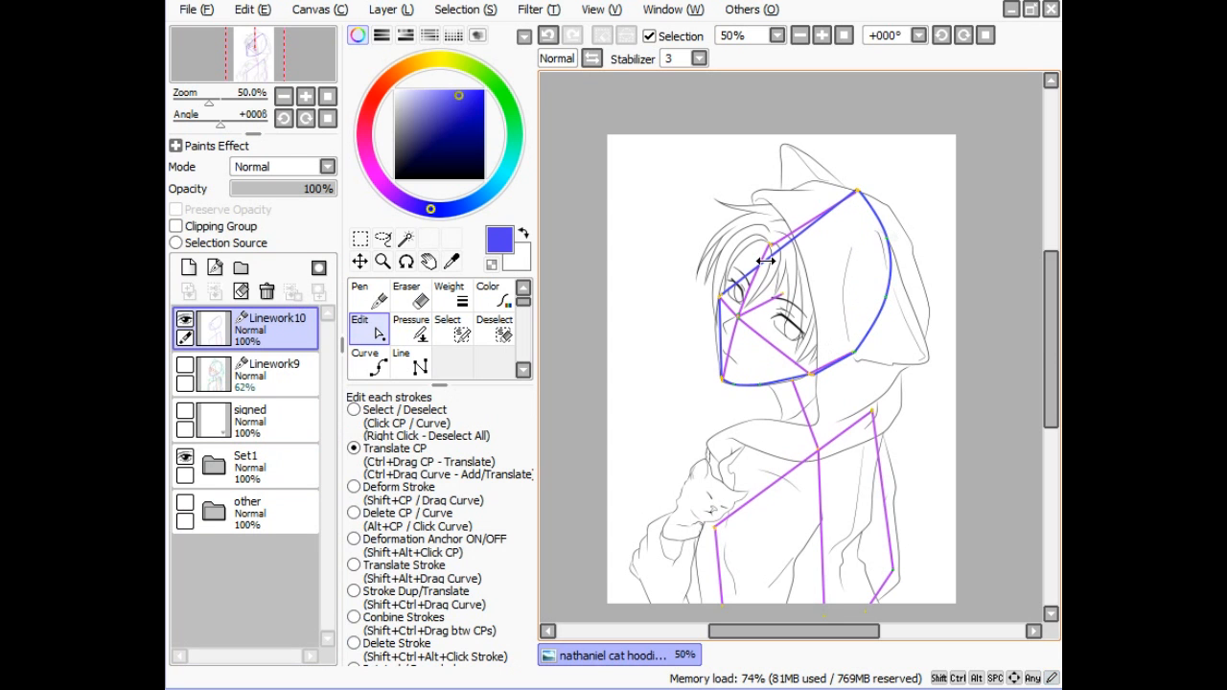
{"action": "mouse_move", "coordinate": [747, 273]}
{"action": "left_mouse_down"}
{"action": "mouse_move", "coordinate": [734, 238]}
{"action": "mouse_move", "coordinate": [785, 197]}
{"action": "left_mouse_up"}
{"action": "left_click_drag", "start_coordinate": [716, 329], "coordinate": [713, 334]}
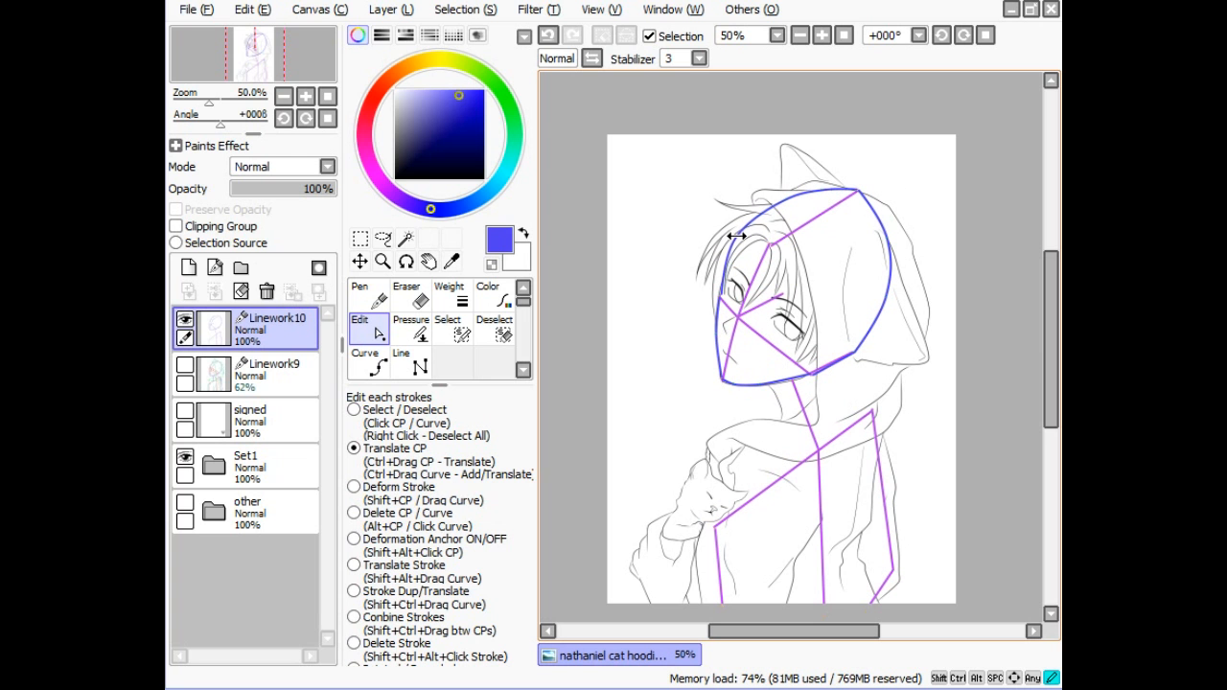
- Refine the upper-left and right head curves and round out the lower right into a smooth skull-and-jaw shape
{"action": "mouse_move", "coordinate": [737, 235]}
{"action": "left_mouse_down"}
{"action": "mouse_move", "coordinate": [777, 208]}
{"action": "mouse_move", "coordinate": [776, 191]}
{"action": "mouse_move", "coordinate": [821, 181]}
{"action": "left_mouse_up"}
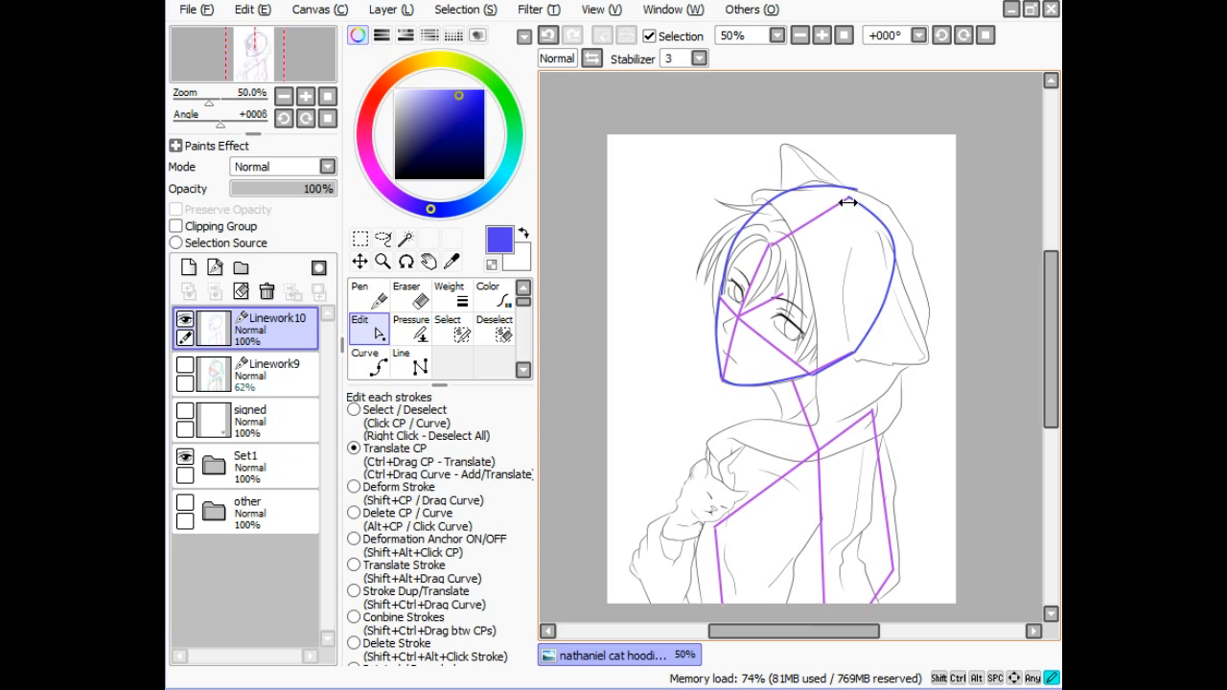
{"action": "mouse_move", "coordinate": [848, 196]}
{"action": "left_mouse_down"}
{"action": "mouse_move", "coordinate": [780, 197]}
{"action": "mouse_move", "coordinate": [849, 198]}
{"action": "left_mouse_up"}
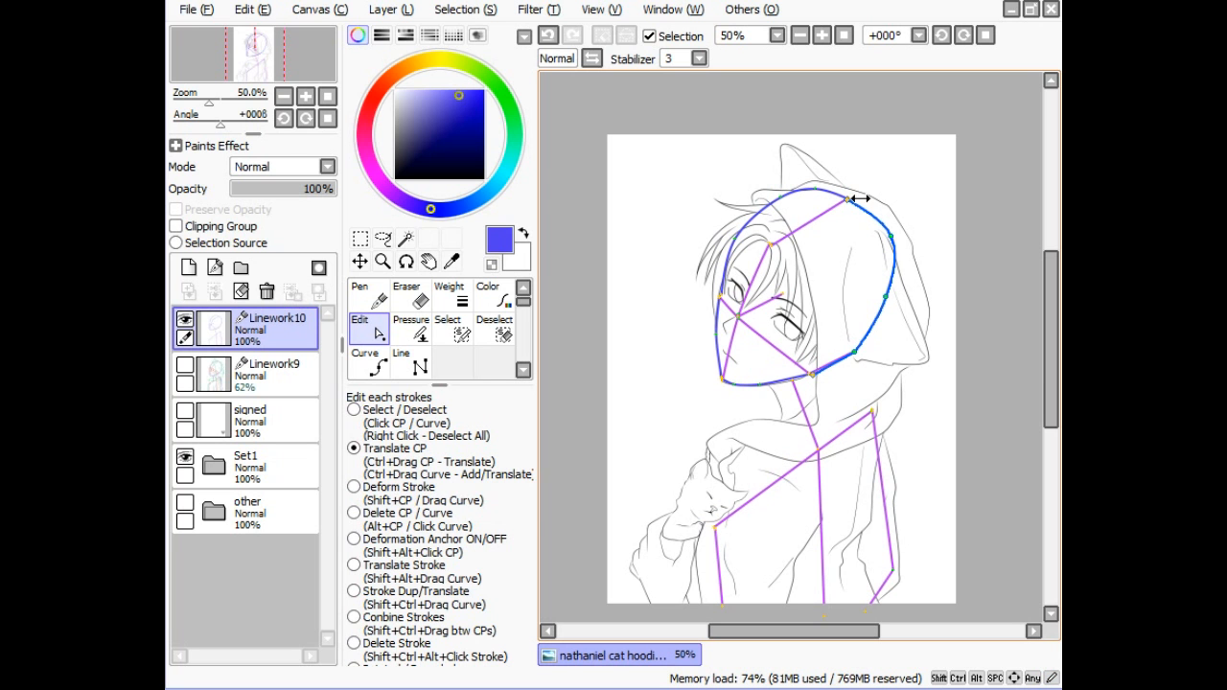
{"action": "left_click_drag", "start_coordinate": [887, 237], "coordinate": [874, 237]}
{"action": "left_click_drag", "start_coordinate": [882, 297], "coordinate": [879, 296]}
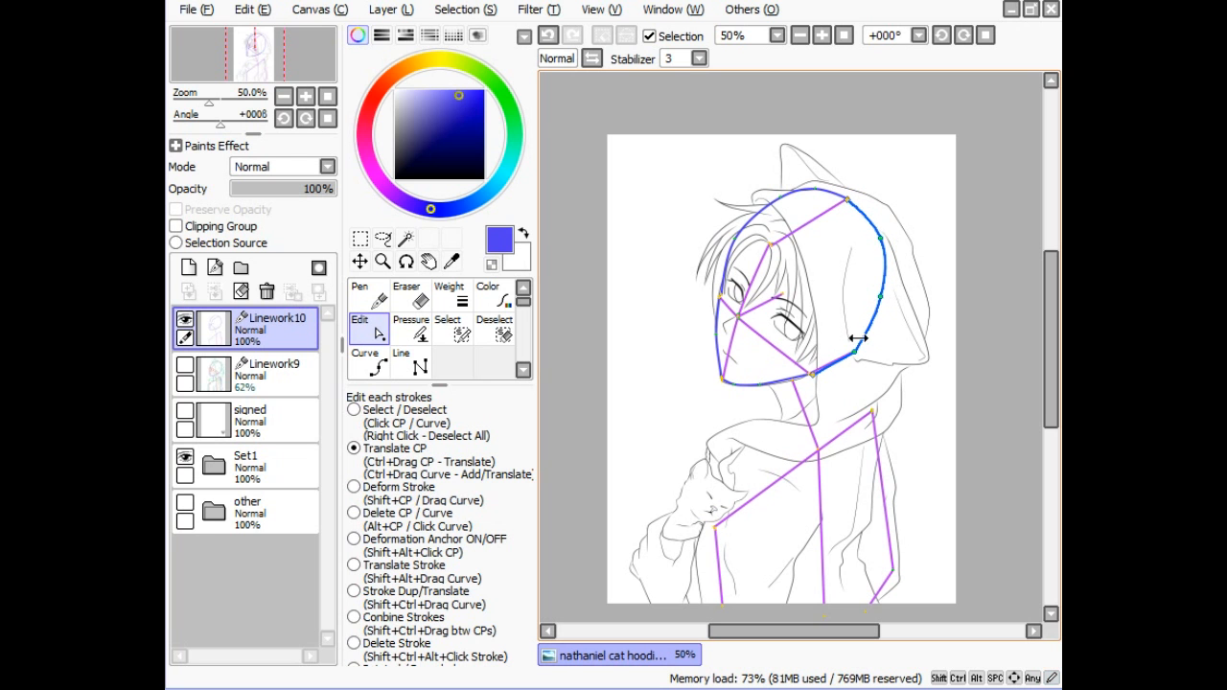
{"action": "left_click_drag", "start_coordinate": [857, 341], "coordinate": [813, 375]}
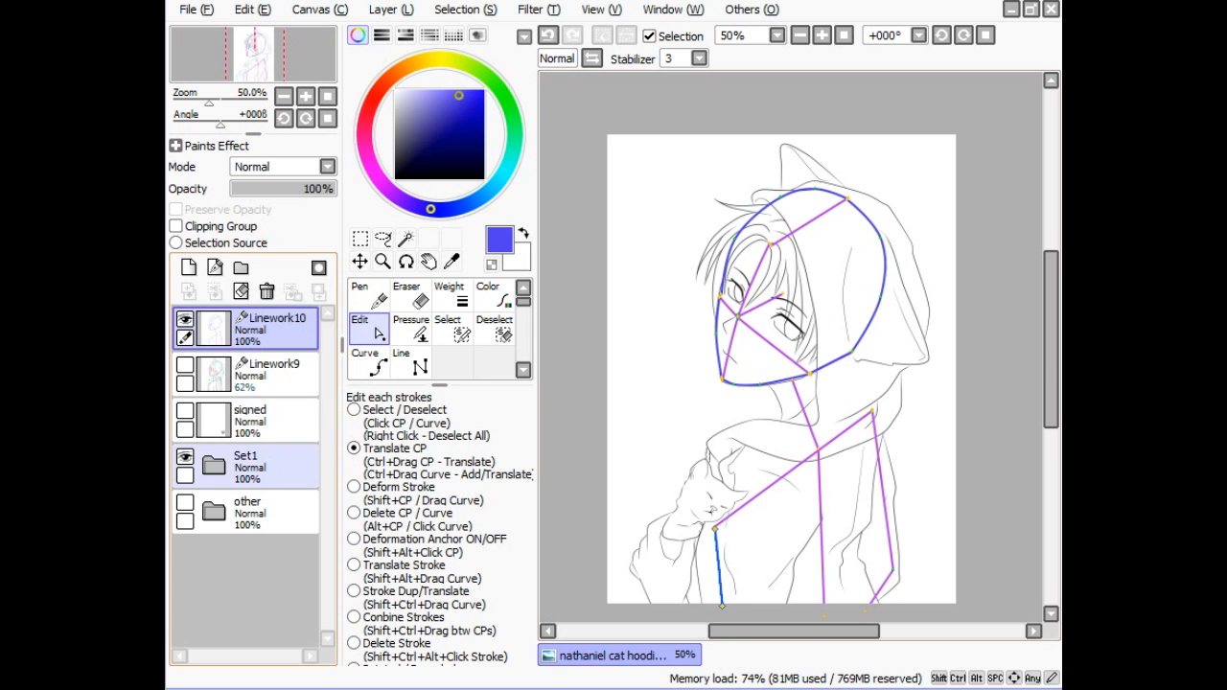
{"action": "left_click", "coordinate": [184, 457]}
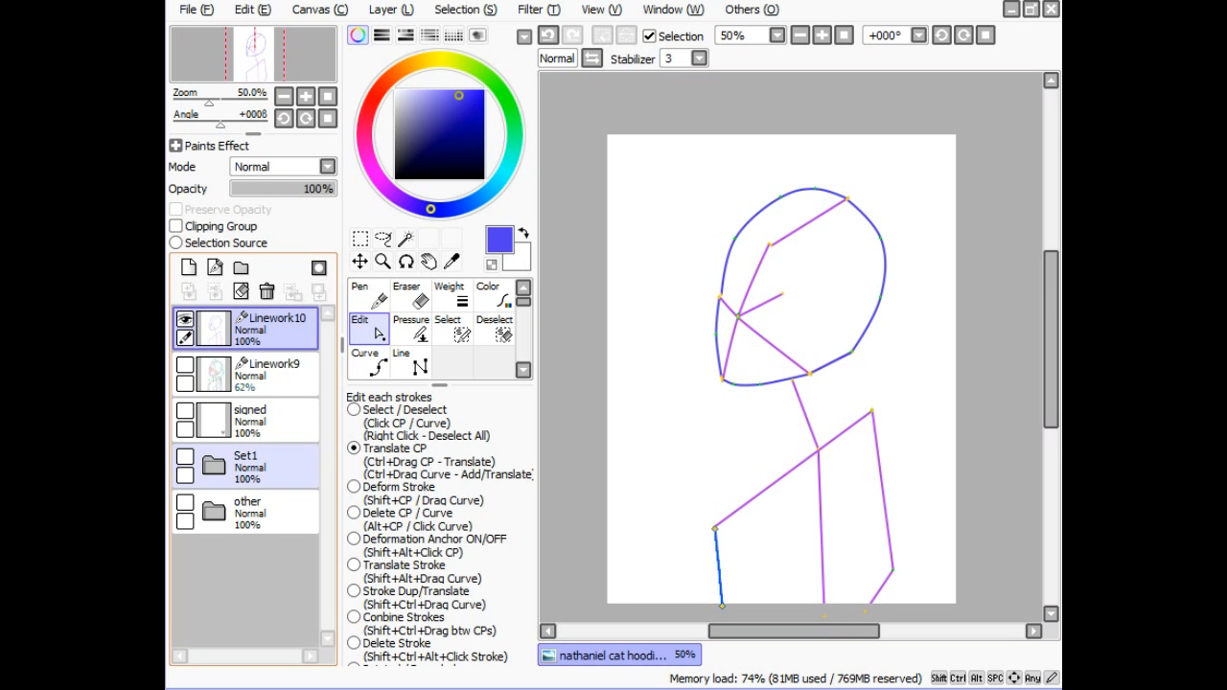
{"action": "left_click_drag", "start_coordinate": [721, 296], "coordinate": [721, 298]}
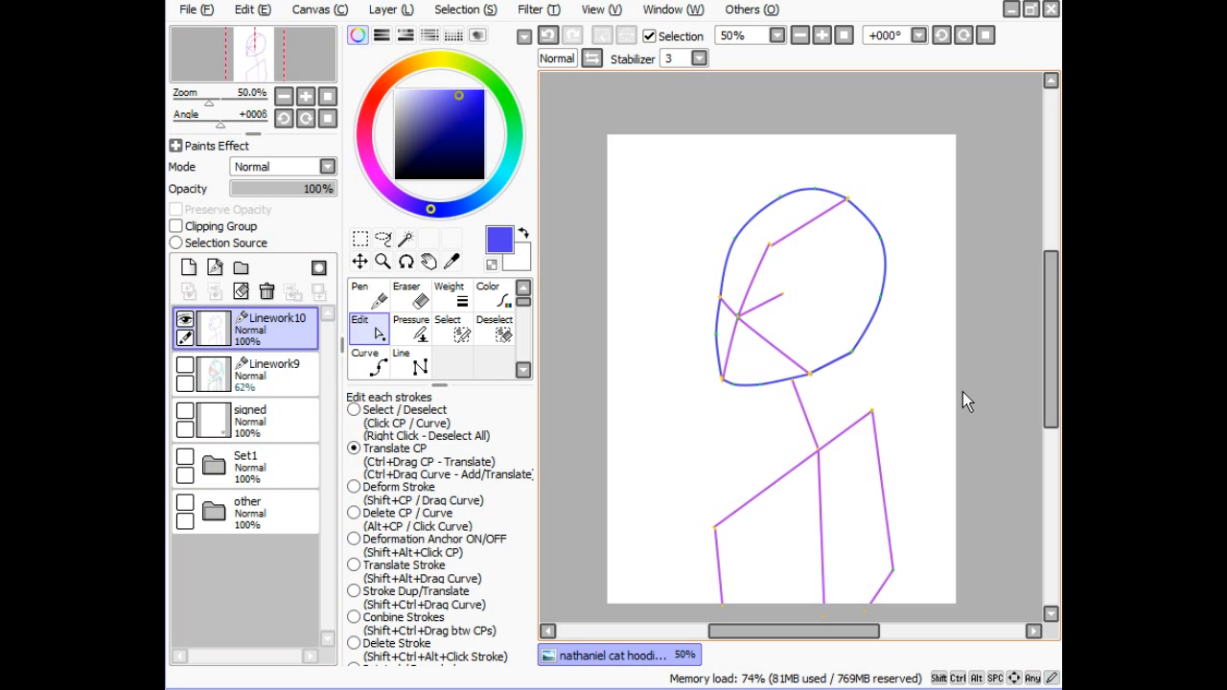
- Draw two straight blue neck guides under the chin
{"action": "left_click", "coordinate": [186, 461]}
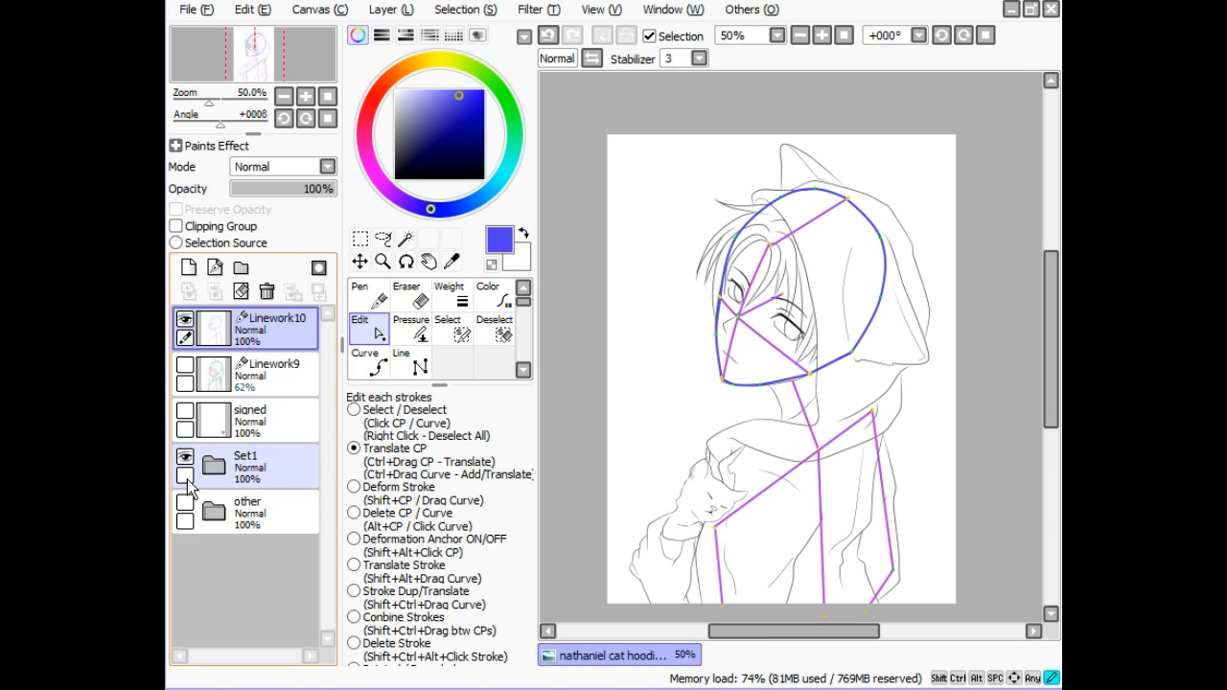
{"action": "left_click", "coordinate": [407, 367]}
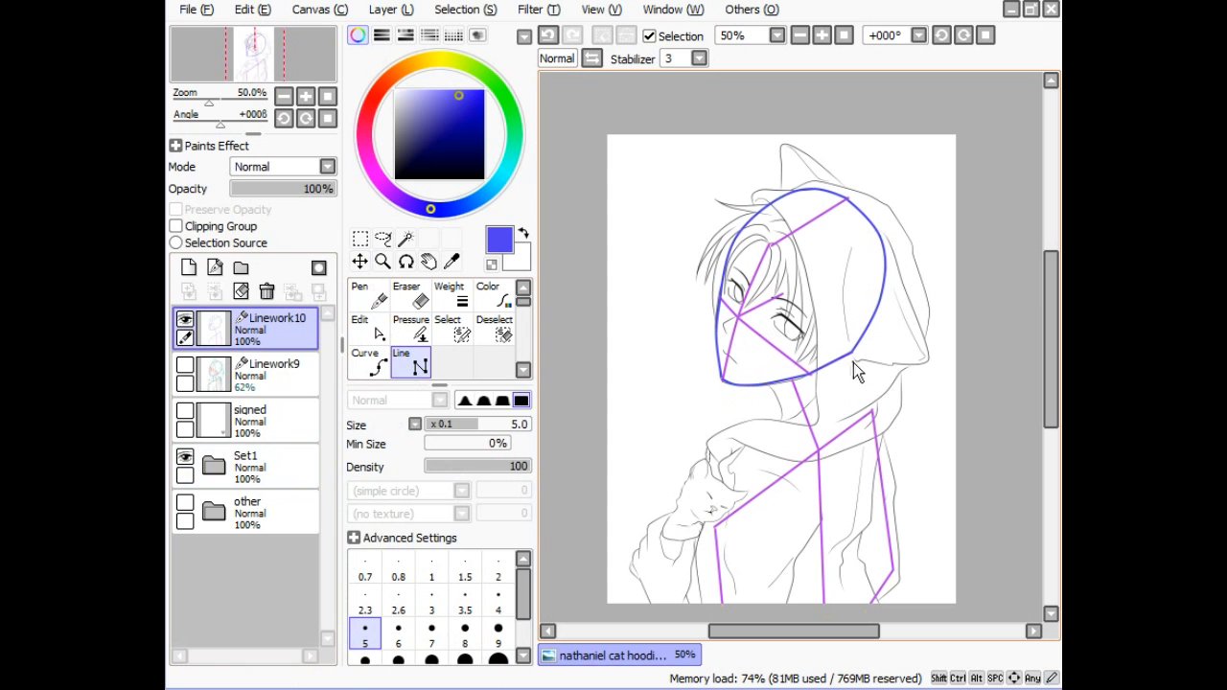
{"action": "left_click_drag", "start_coordinate": [769, 387], "coordinate": [794, 467]}
{"action": "left_click_drag", "start_coordinate": [822, 372], "coordinate": [853, 436]}
- Add a blue arm guide from the hand and two torso/back guides down to the canvas bottom
{"action": "left_click", "coordinate": [717, 528]}
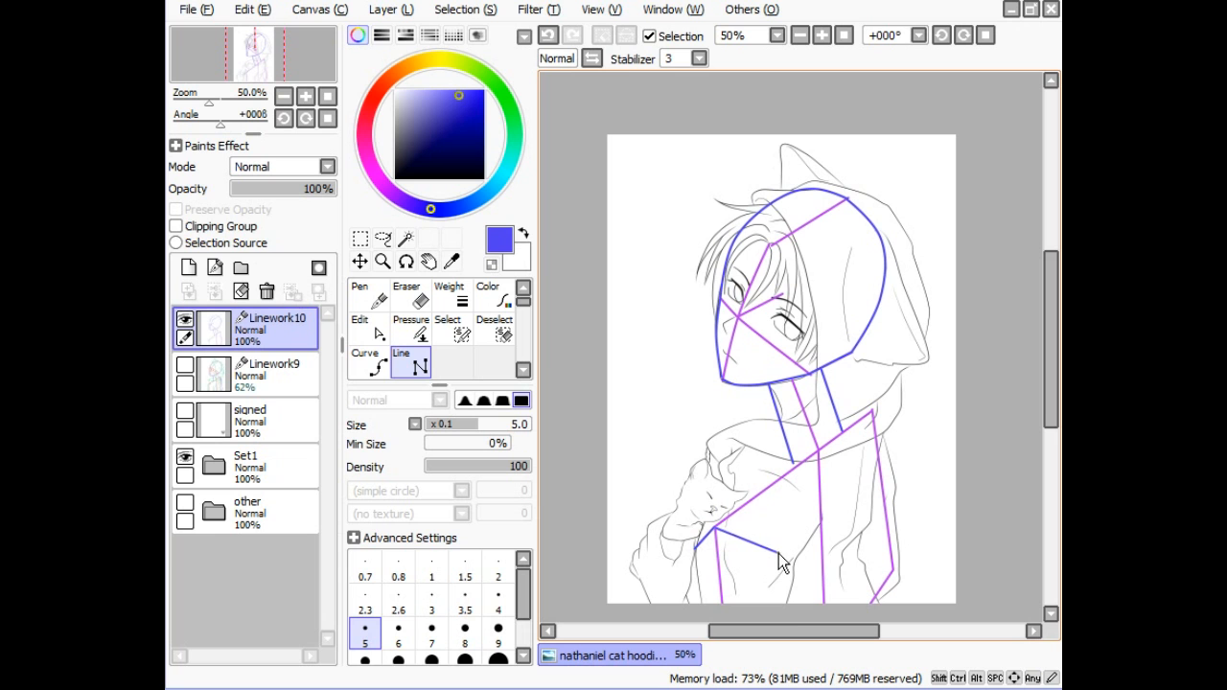
{"action": "left_click", "coordinate": [791, 554]}
{"action": "left_click", "coordinate": [874, 414]}
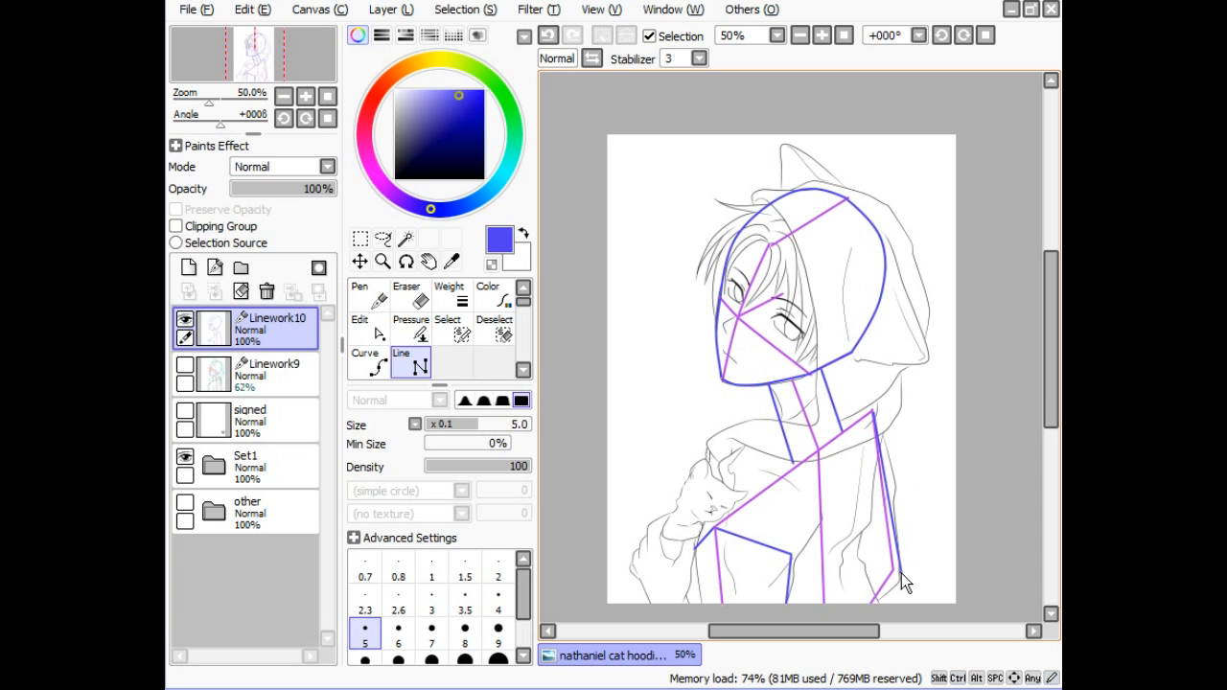
{"action": "left_click", "coordinate": [878, 604]}
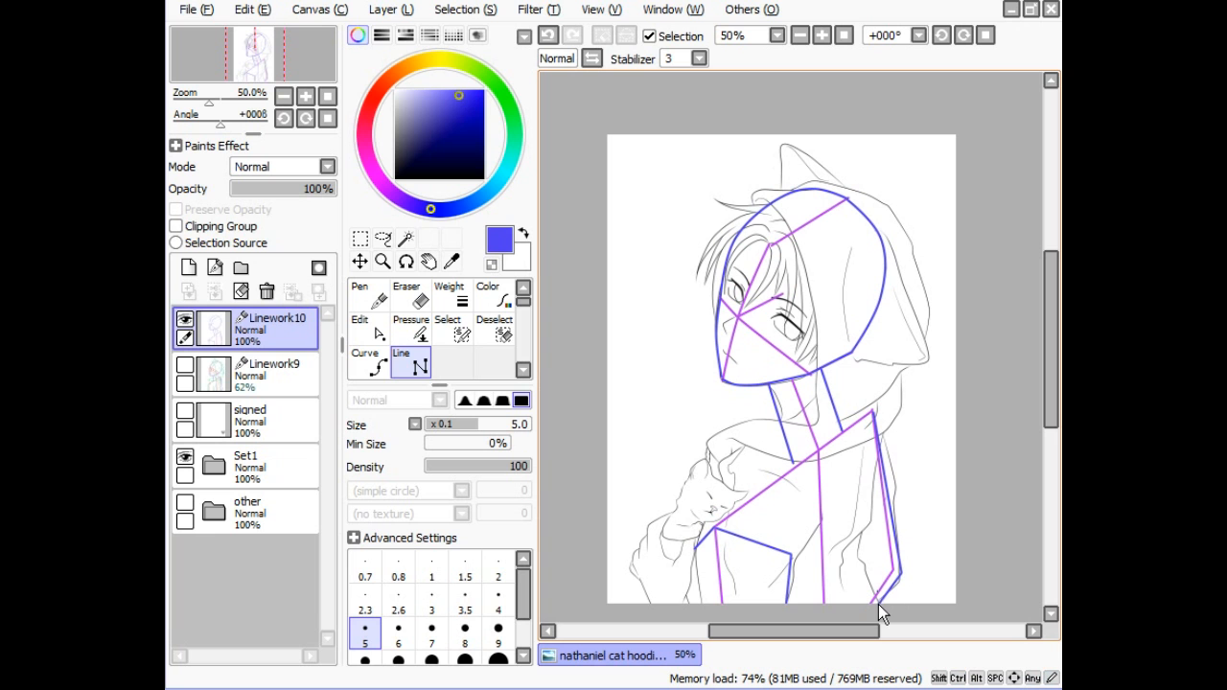
{"action": "left_click", "coordinate": [872, 419]}
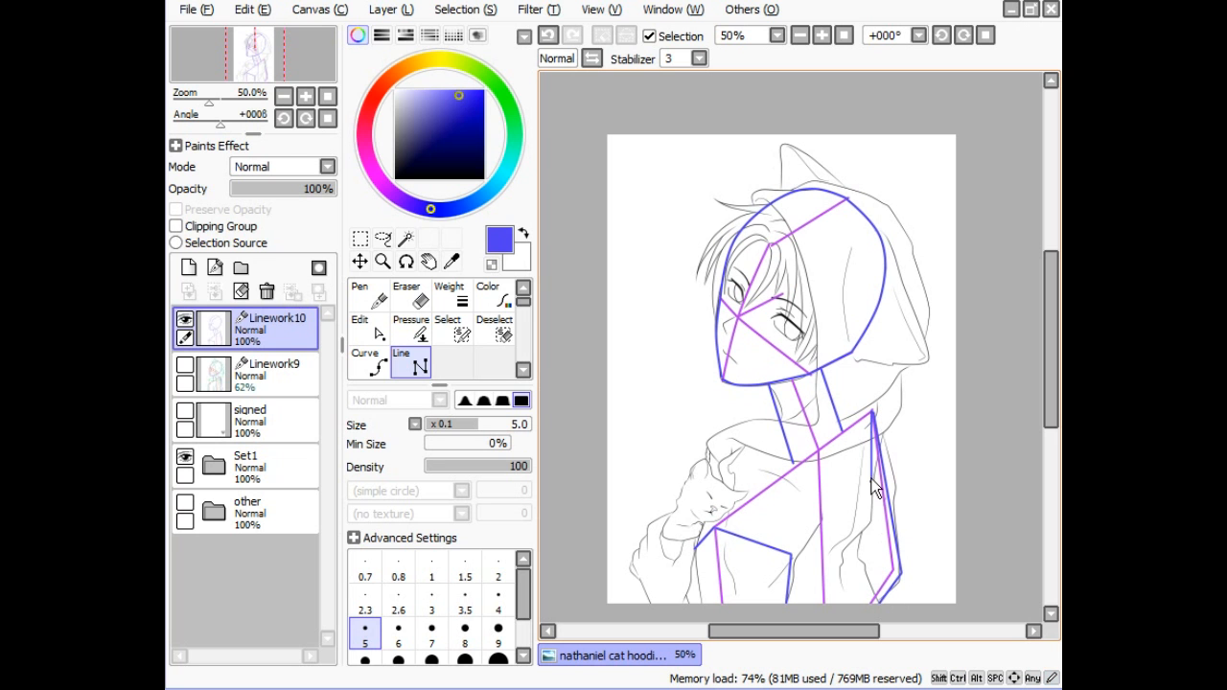
{"action": "left_click", "coordinate": [858, 548]}
{"action": "double_click", "coordinate": [879, 603]}
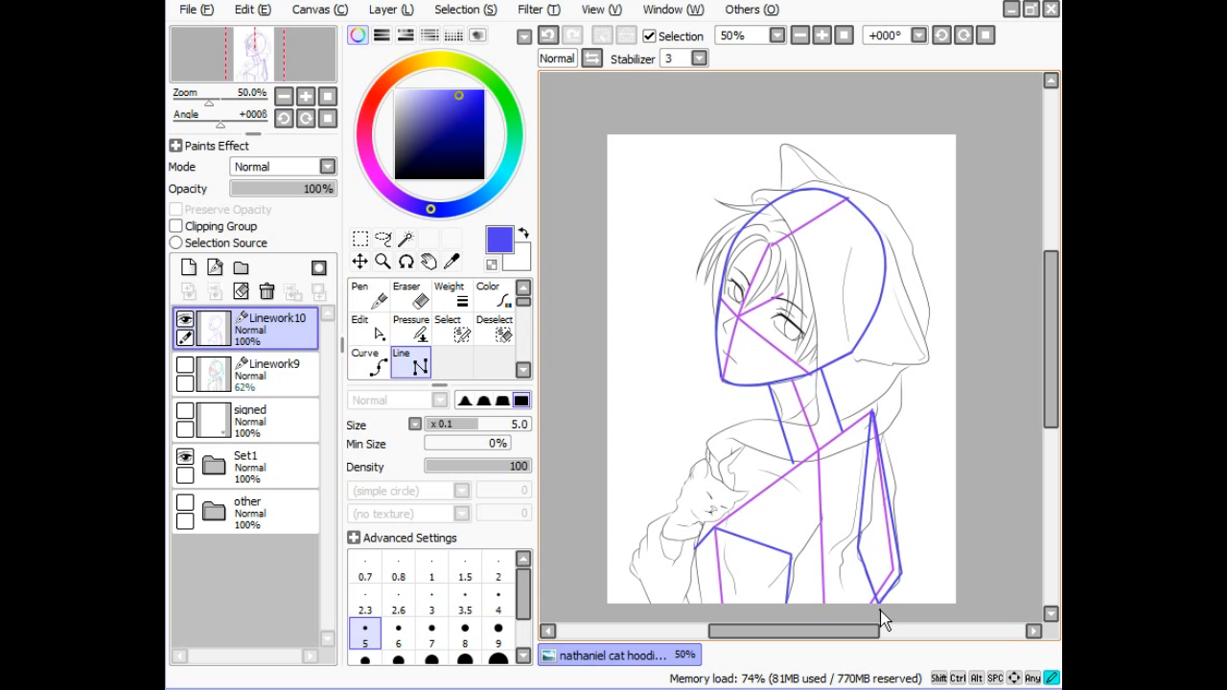
- Draw a neck-to-arm guide and connect the neck to the shoulder corner, with the sketch hidden
{"action": "left_click", "coordinate": [780, 424]}
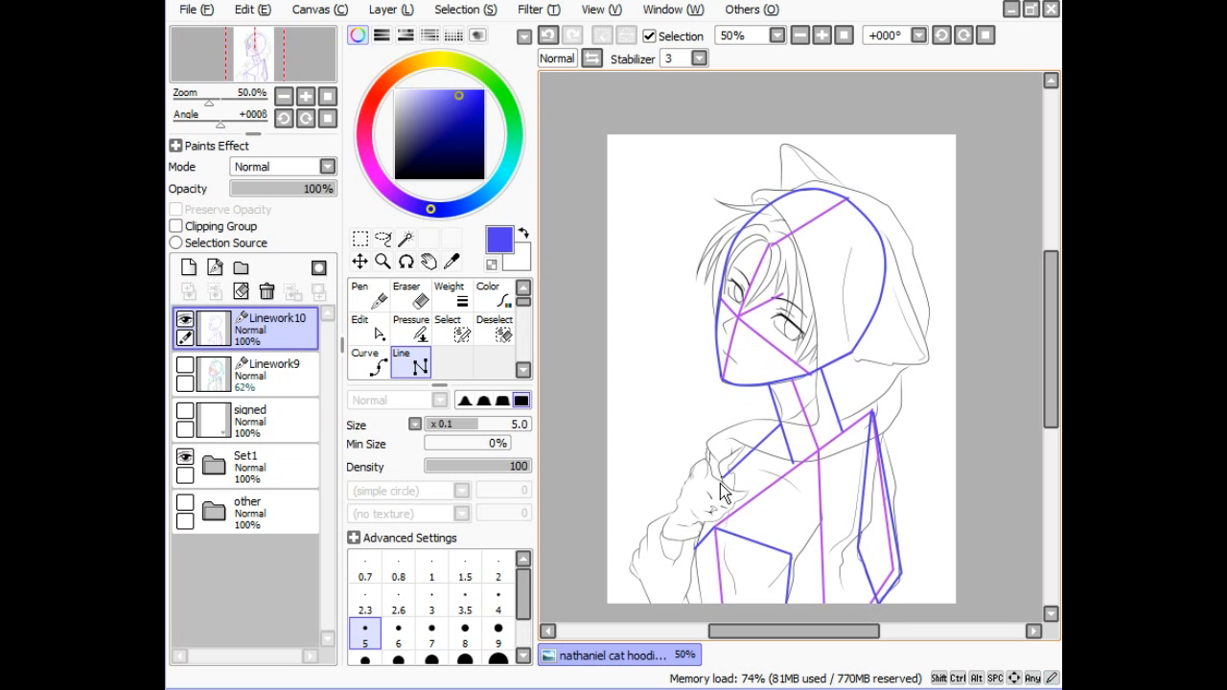
{"action": "left_click", "coordinate": [694, 546]}
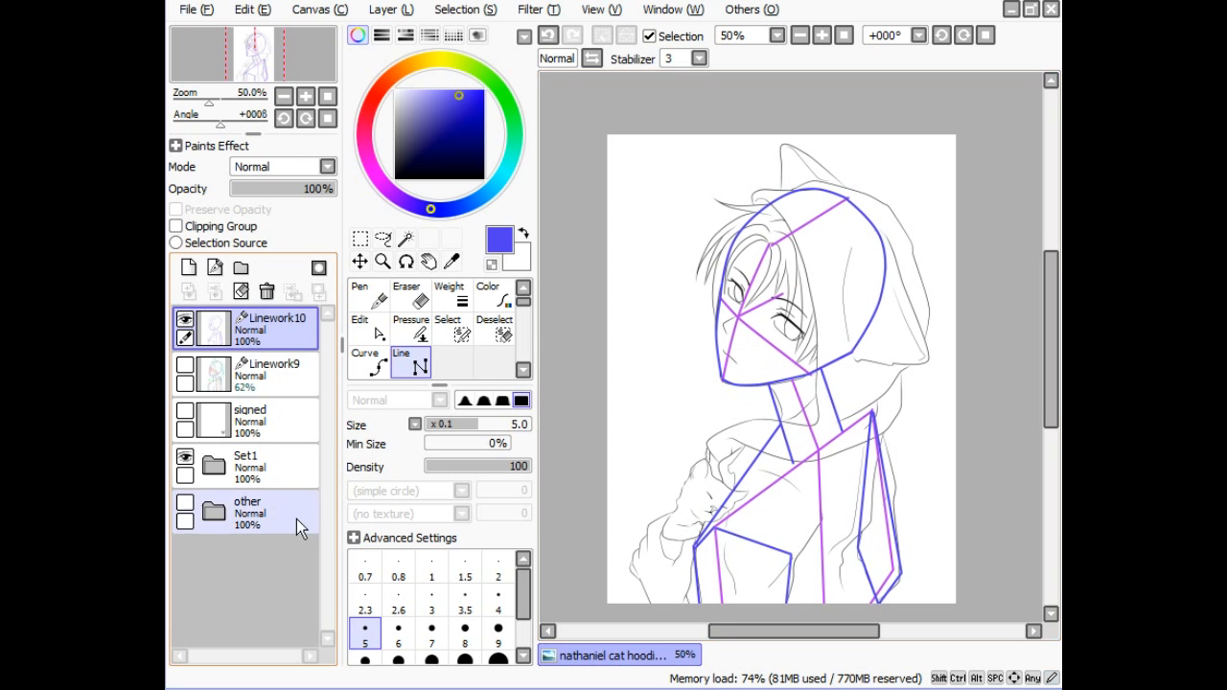
{"action": "left_click", "coordinate": [185, 458]}
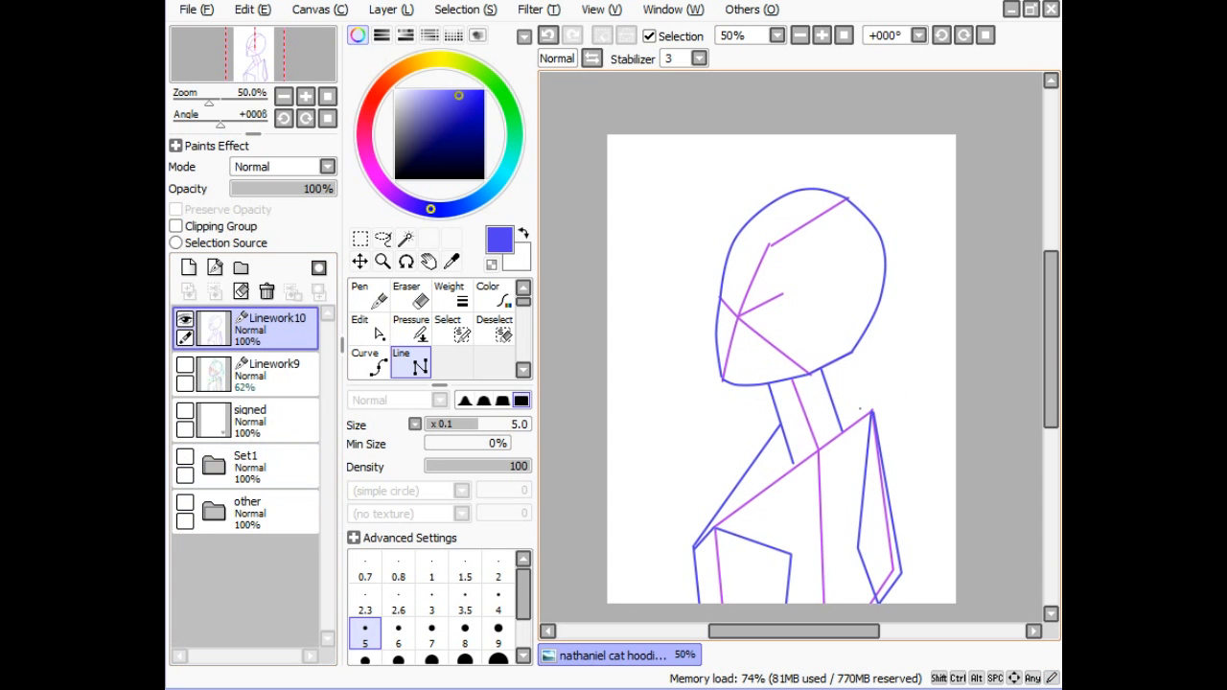
{"action": "left_click_drag", "start_coordinate": [829, 394], "coordinate": [871, 412]}
- Add a new Linework11 layer, show the sketch folder, and set the colour to green
{"action": "left_click", "coordinate": [221, 269]}
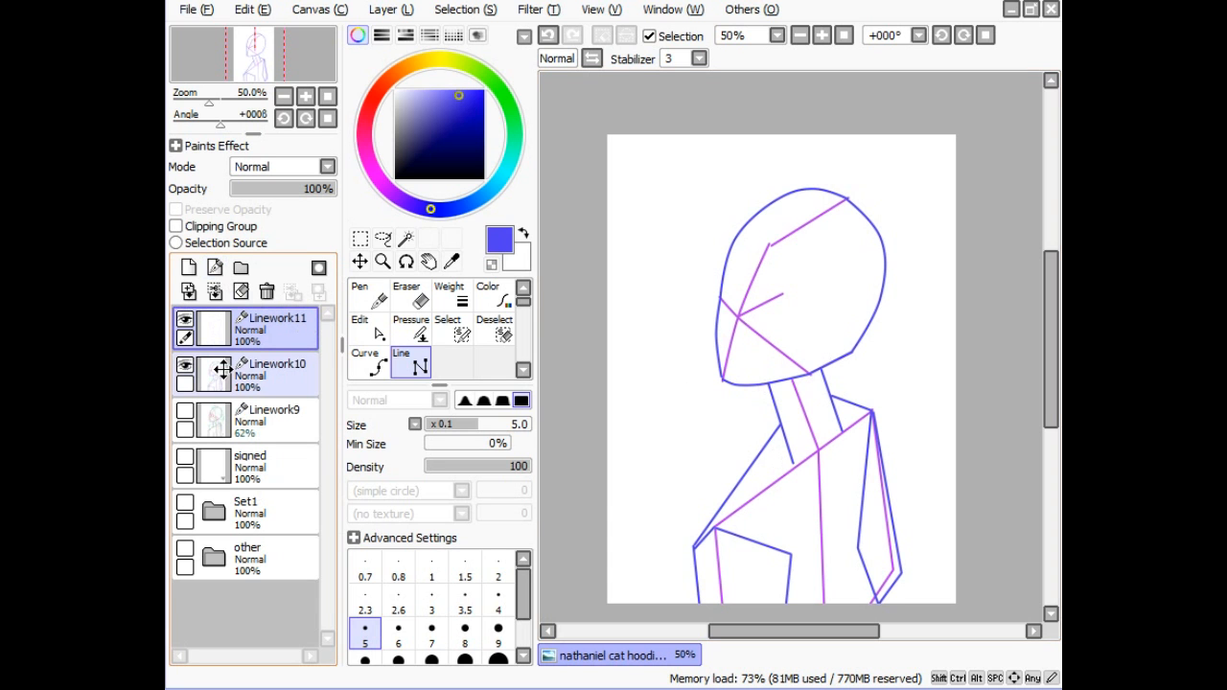
{"action": "left_click", "coordinate": [185, 502]}
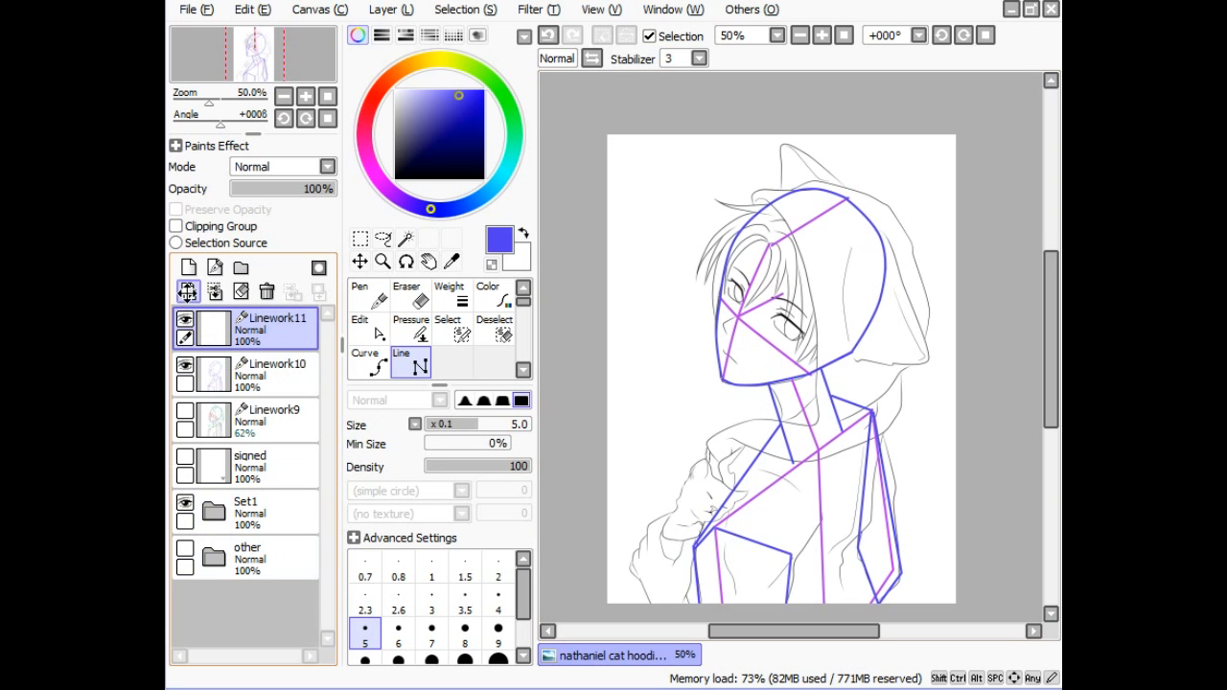
{"action": "left_click", "coordinate": [188, 323]}
{"action": "left_click", "coordinate": [186, 322]}
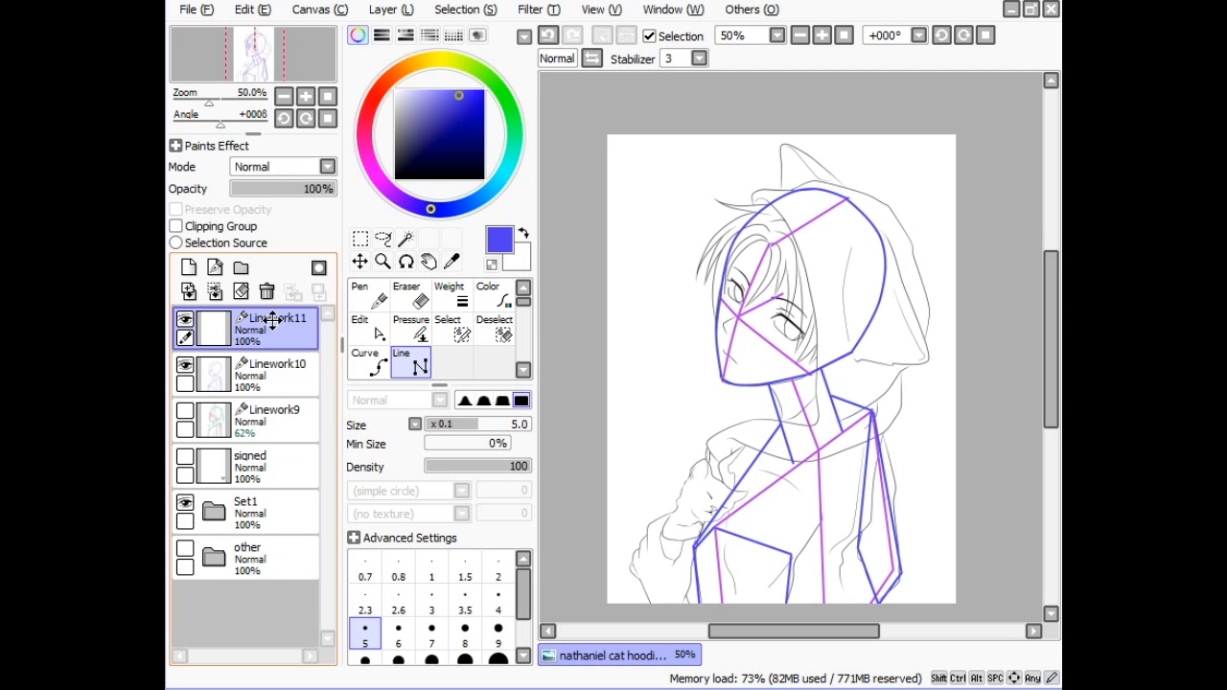
{"action": "left_click", "coordinate": [505, 93]}
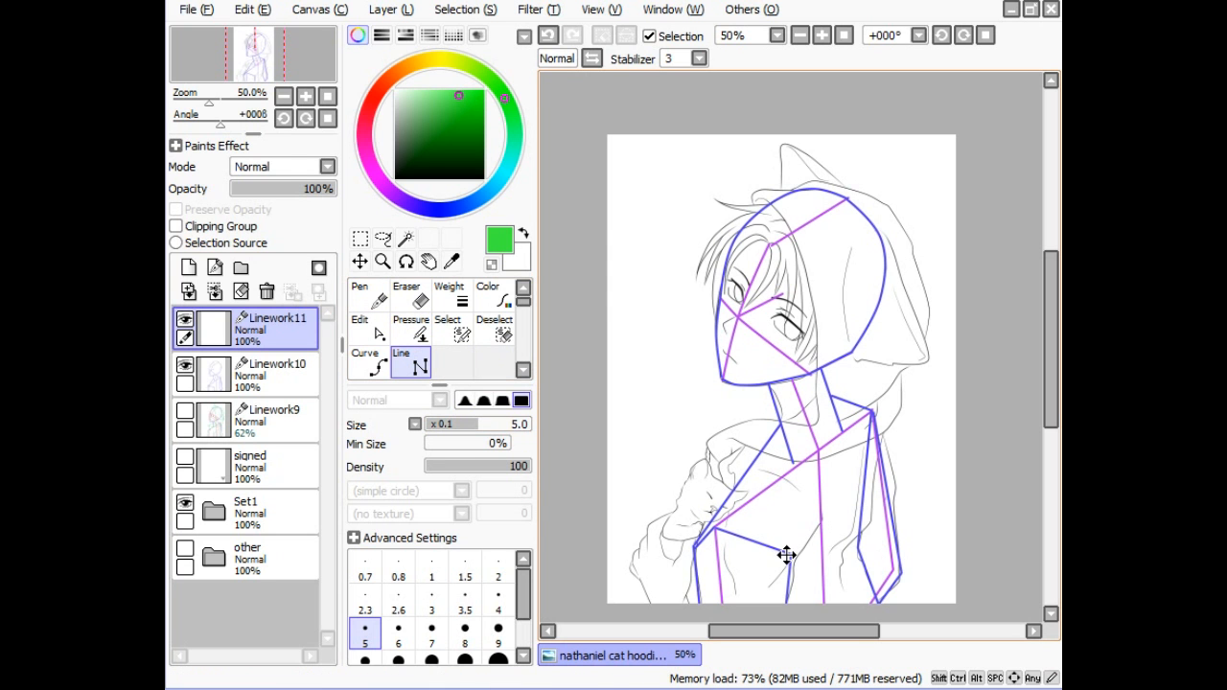
- Draw two vertical green guides downward and a cornered green guide across the shoulder
{"action": "left_click_drag", "start_coordinate": [785, 554], "coordinate": [784, 618]}
{"action": "left_click_drag", "start_coordinate": [695, 547], "coordinate": [696, 611]}
{"action": "left_click_drag", "start_coordinate": [696, 538], "coordinate": [742, 447]}
{"action": "left_click", "coordinate": [746, 447]}
{"action": "left_click", "coordinate": [721, 462]}
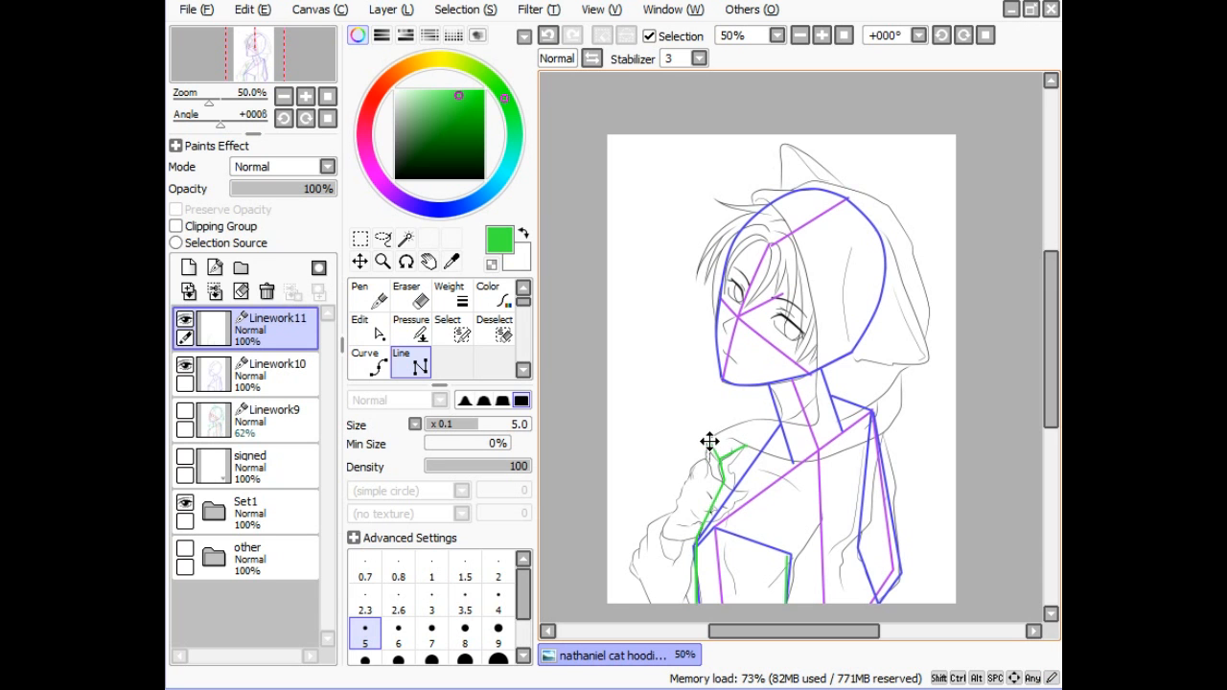
{"action": "left_click", "coordinate": [710, 440]}
{"action": "left_click", "coordinate": [816, 422]}
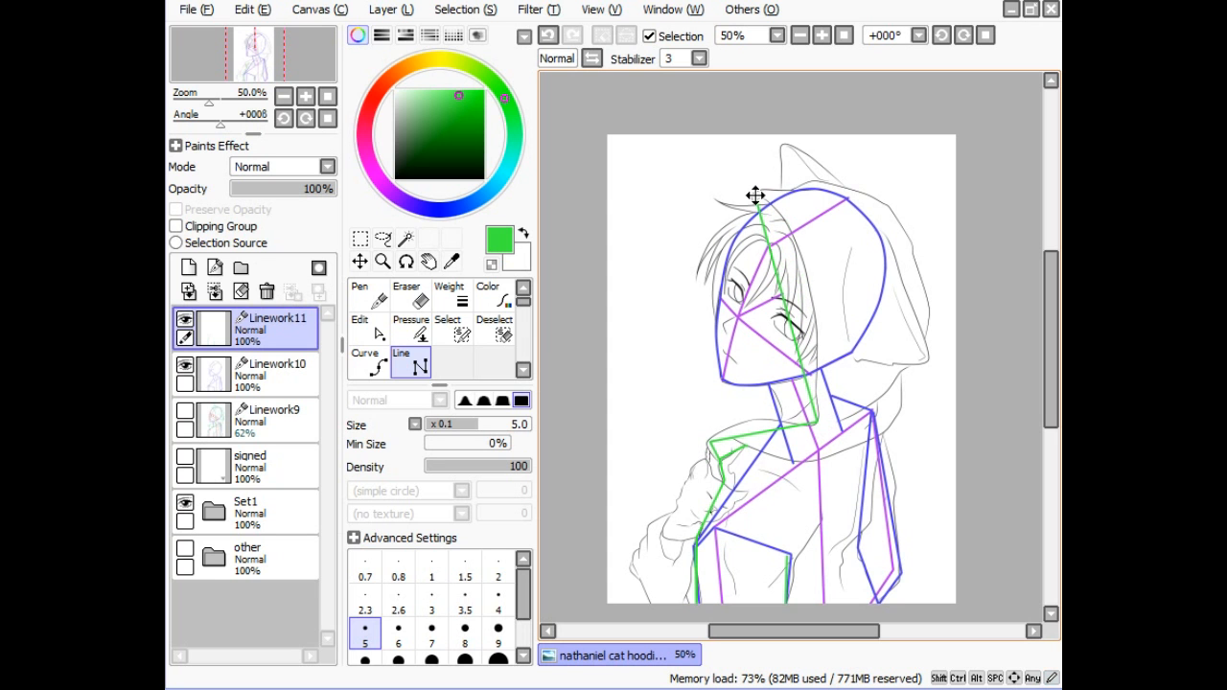
- Draw a closed green hood outline over the top, down the back, and back to the shoulder
{"action": "left_click", "coordinate": [754, 193]}
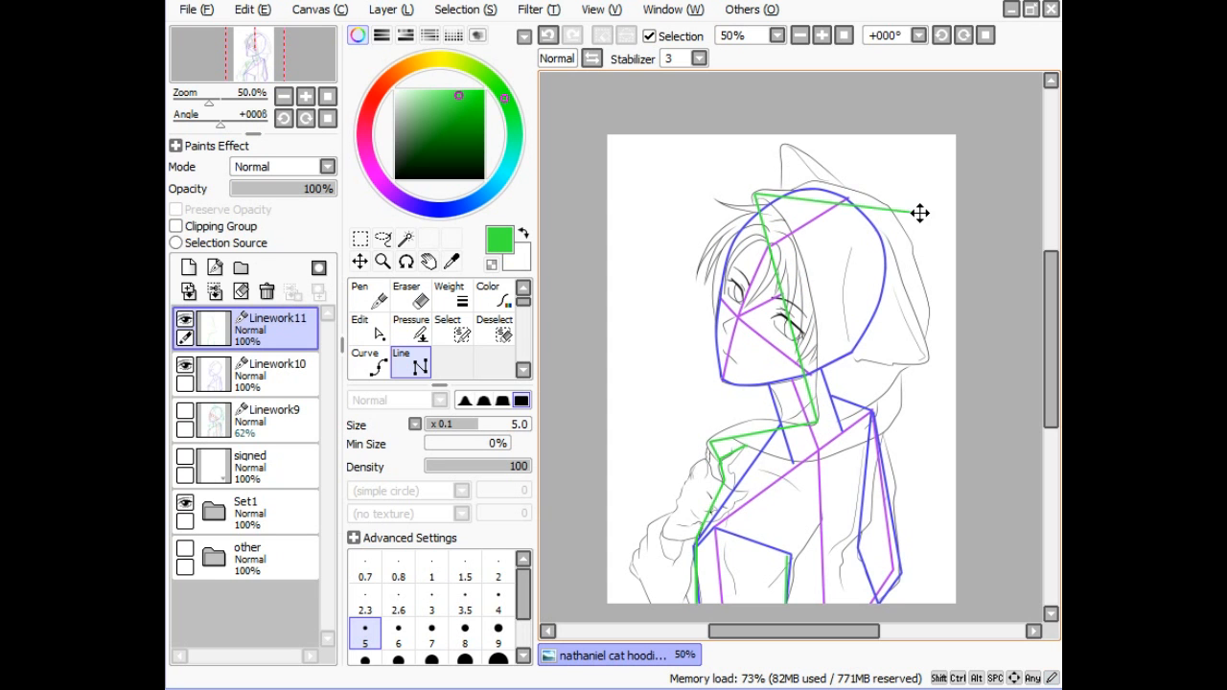
{"action": "left_click", "coordinate": [884, 203]}
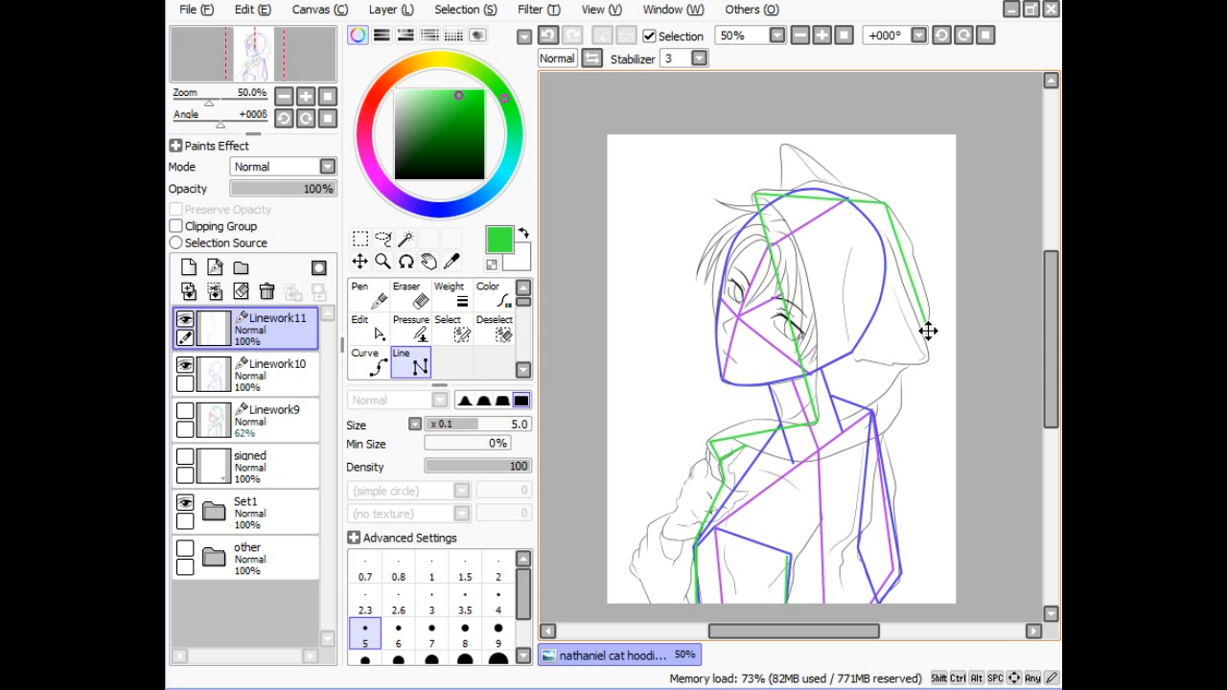
{"action": "left_click", "coordinate": [924, 338]}
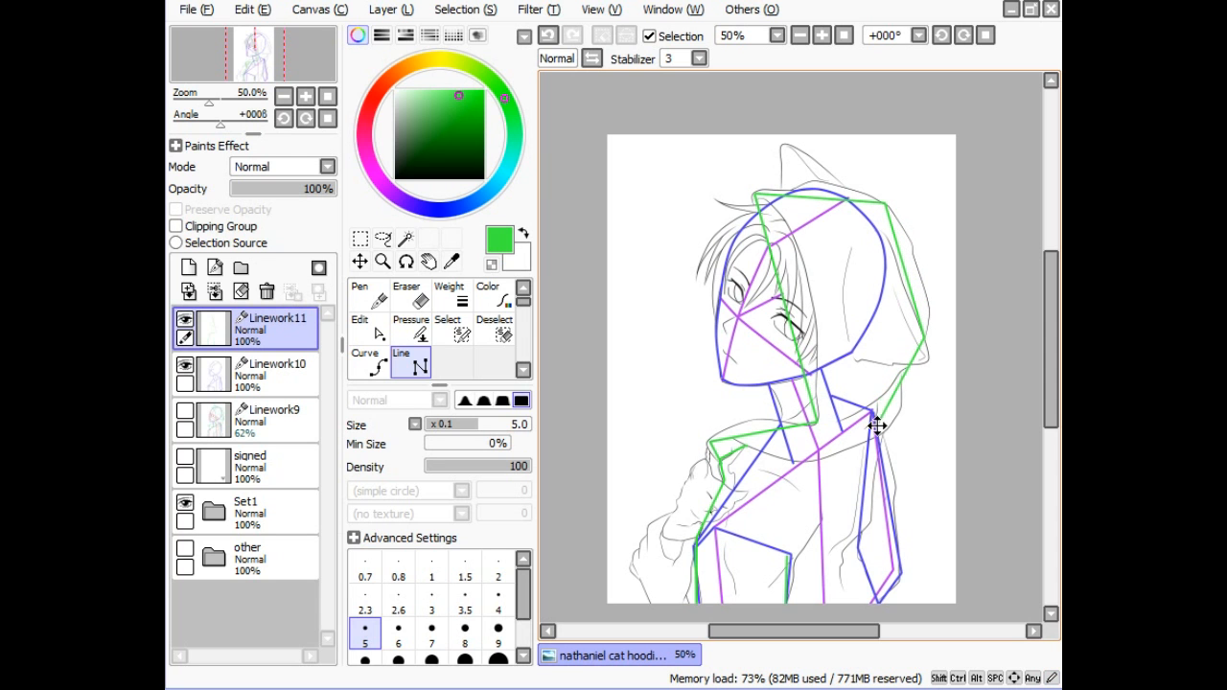
{"action": "left_click", "coordinate": [878, 441]}
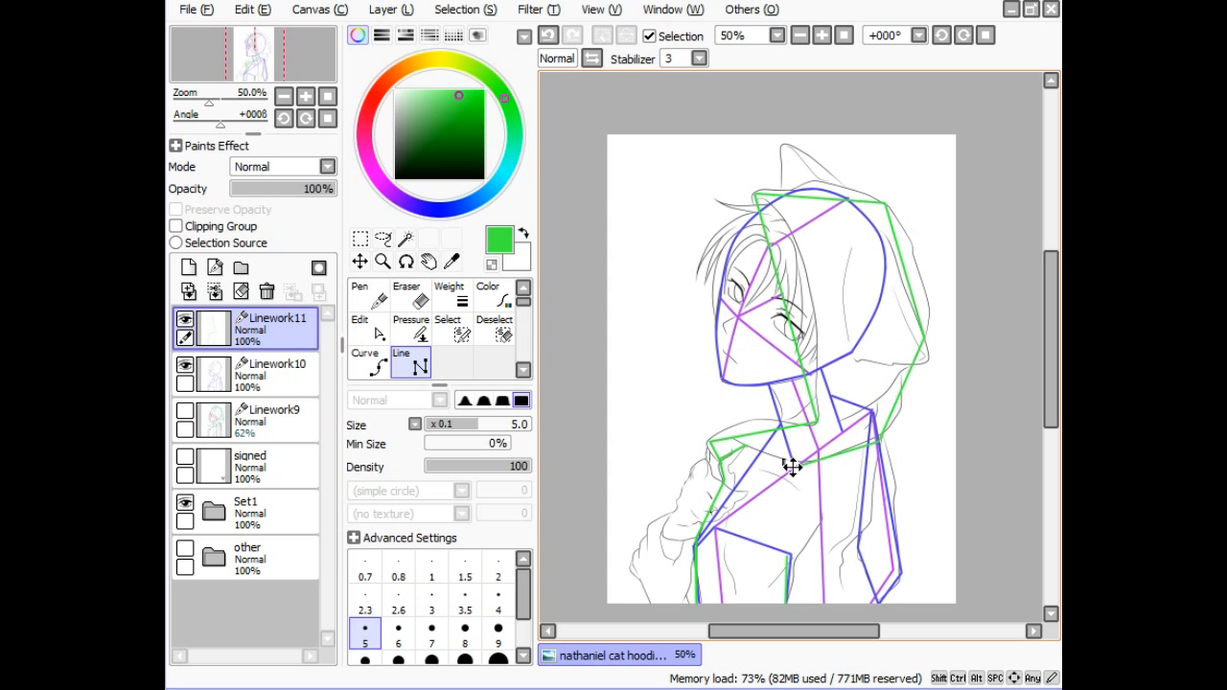
{"action": "double_click", "coordinate": [717, 447]}
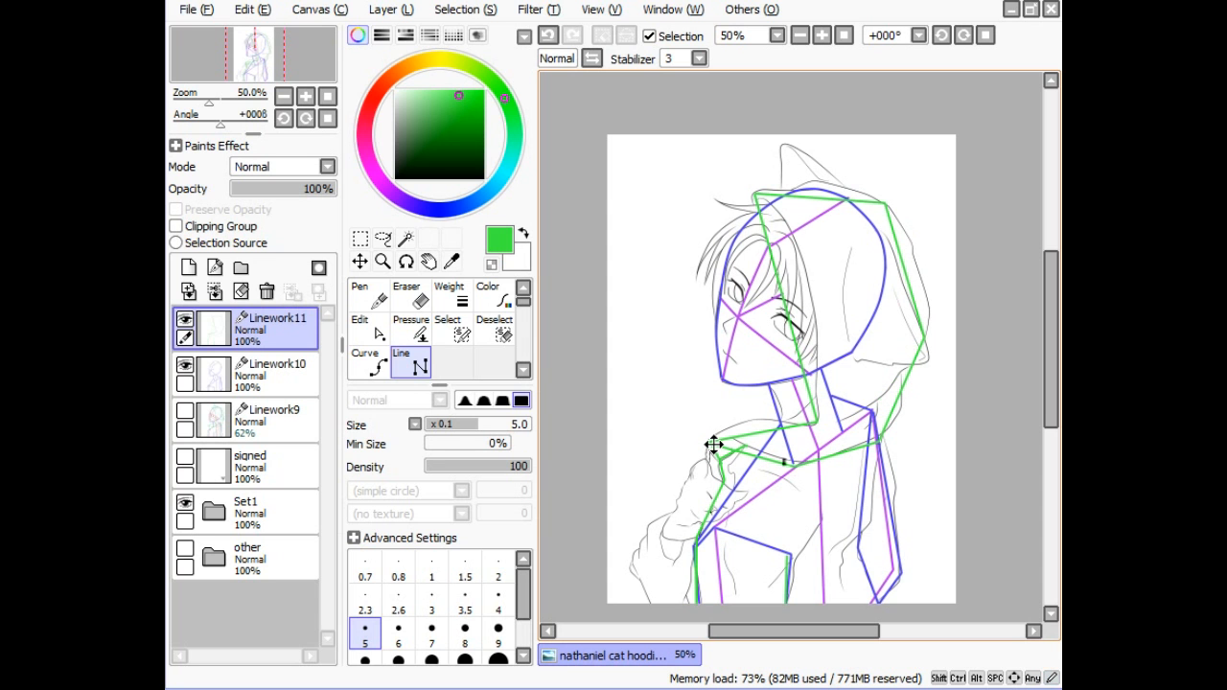
- Add a green line up the hood's back and outline the cat ear, then show the grey sketch beneath
{"action": "left_click", "coordinate": [855, 361]}
{"action": "left_click", "coordinate": [929, 362]}
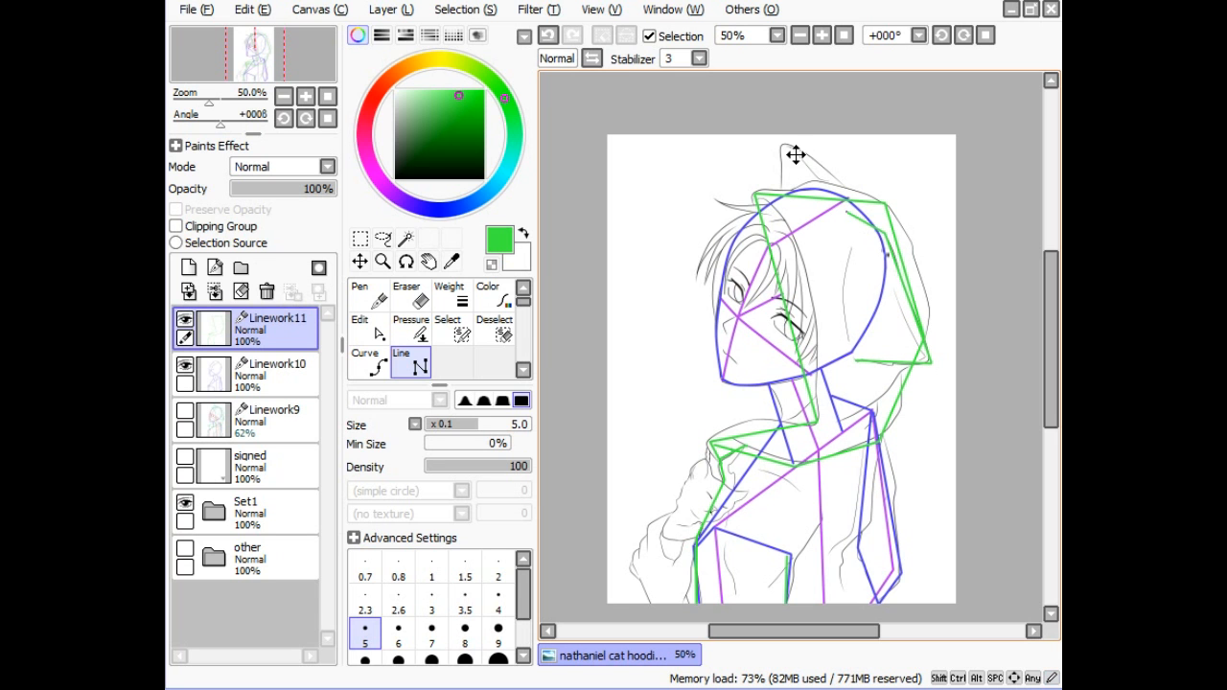
{"action": "double_click", "coordinate": [885, 236]}
{"action": "left_click", "coordinate": [781, 147]}
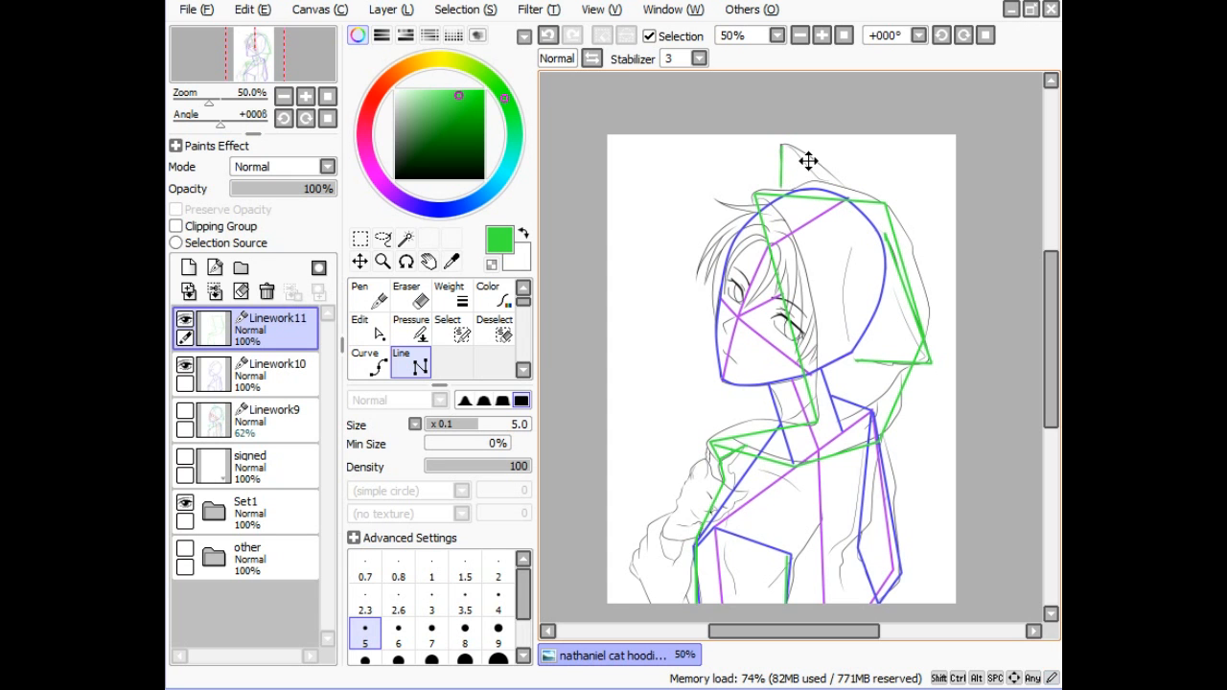
{"action": "double_click", "coordinate": [847, 188]}
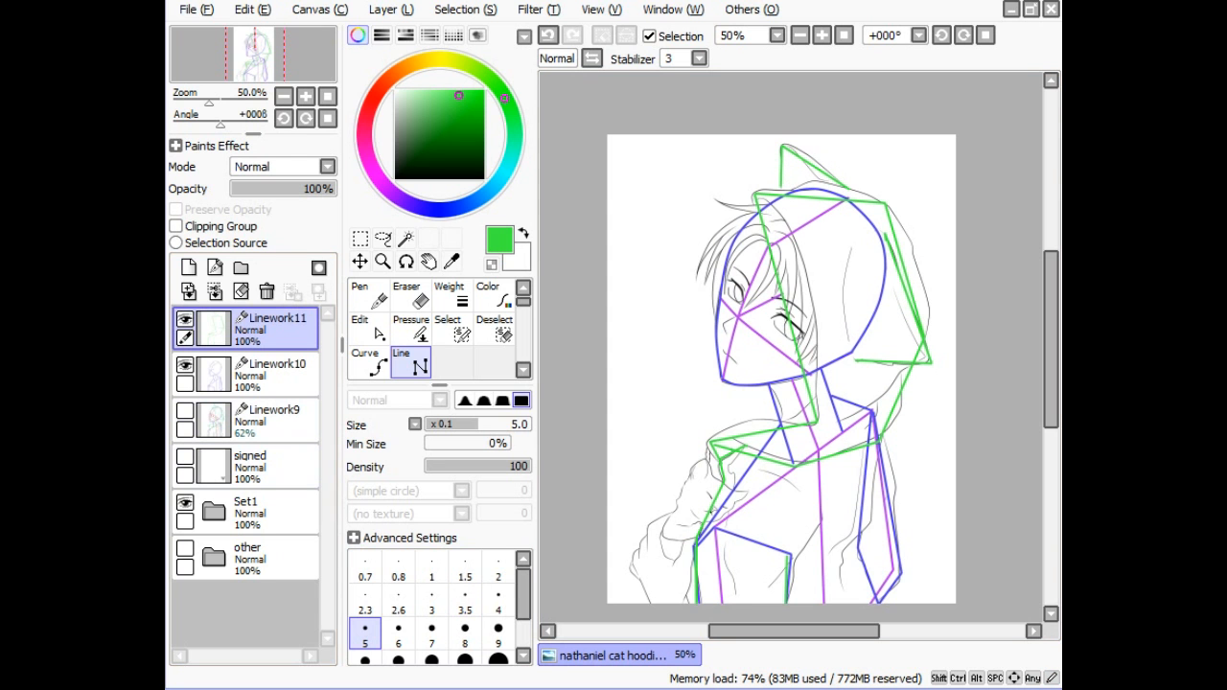
{"action": "left_click", "coordinate": [185, 502]}
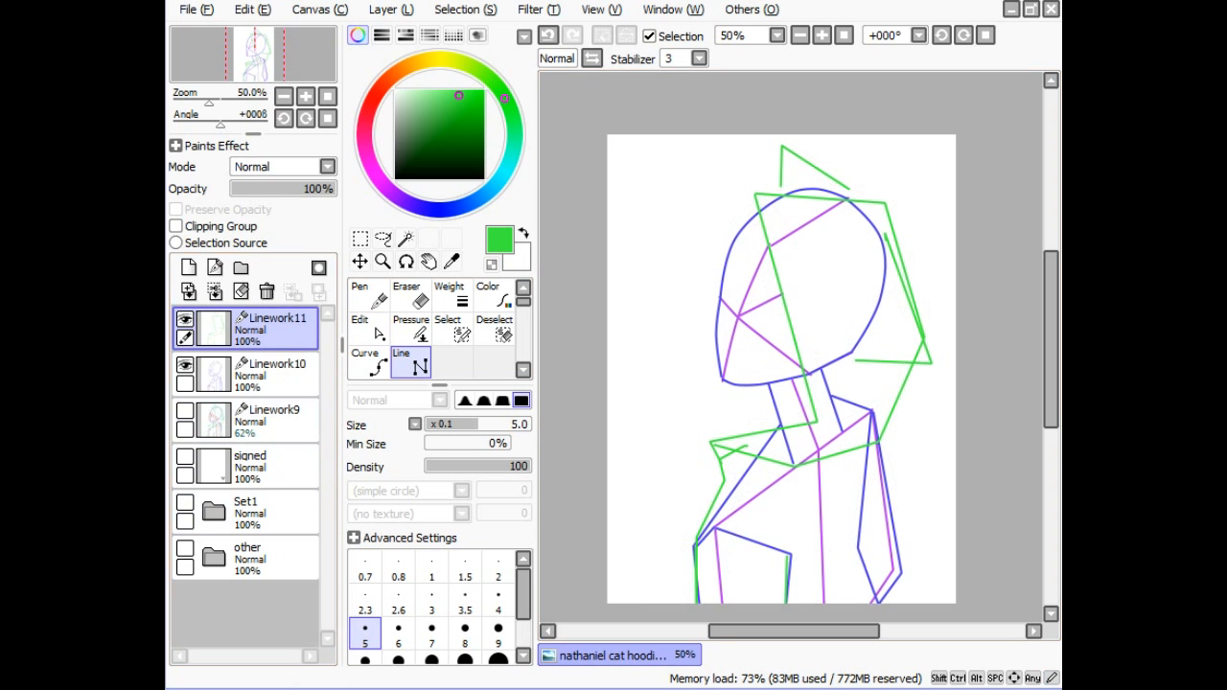
{"action": "left_click", "coordinate": [185, 502]}
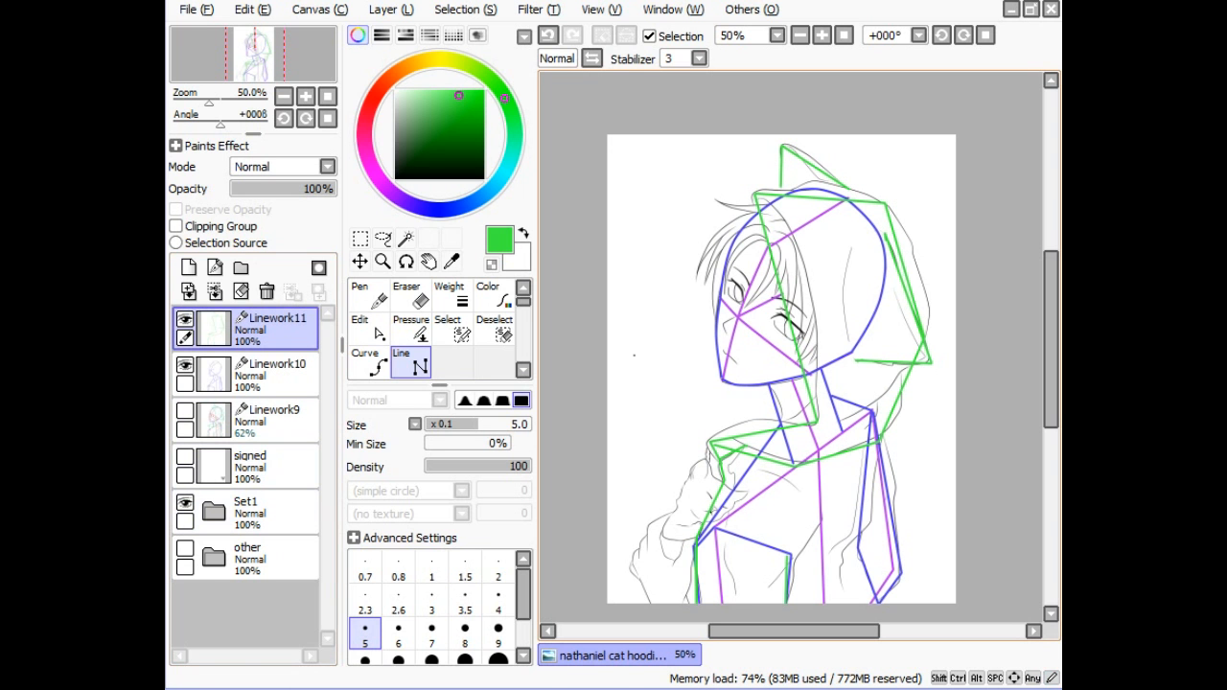
{"action": "left_click", "coordinate": [369, 326]}
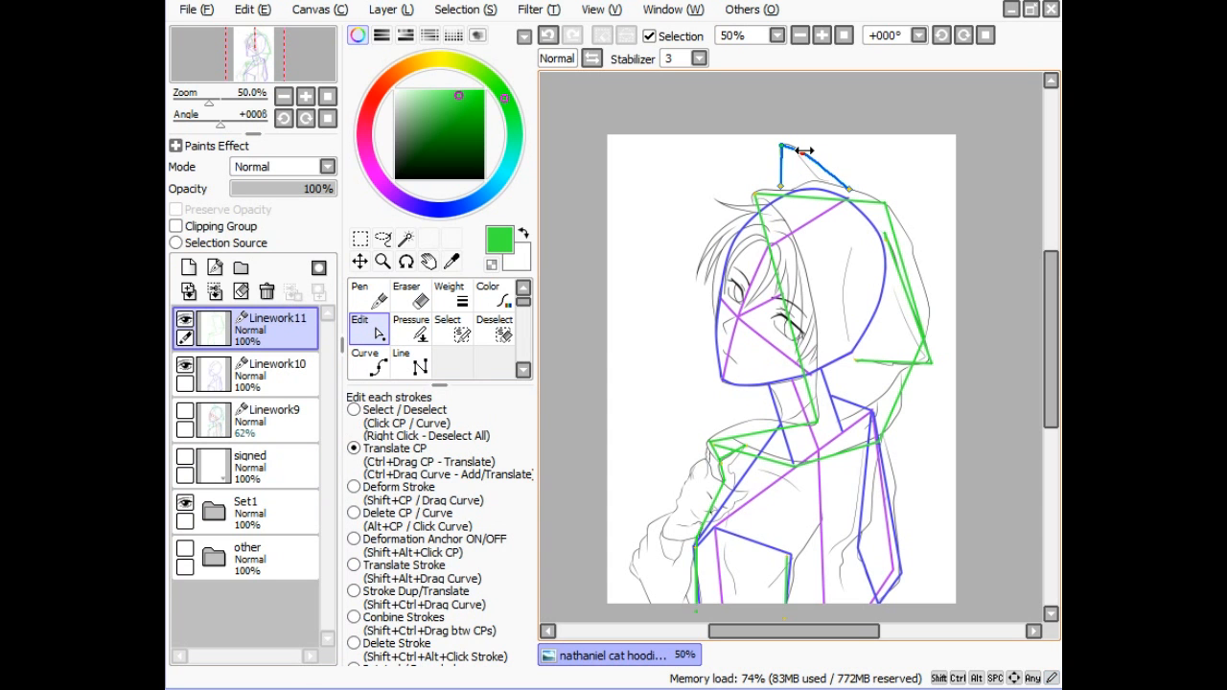
- Bend the green ear, hood-front and collar guides to follow the hood, then hide the Set1 sketch
{"action": "mouse_move", "coordinate": [781, 161]}
{"action": "left_mouse_down"}
{"action": "mouse_move", "coordinate": [812, 191]}
{"action": "mouse_move", "coordinate": [766, 186]}
{"action": "mouse_move", "coordinate": [750, 200]}
{"action": "mouse_move", "coordinate": [773, 207]}
{"action": "left_mouse_up"}
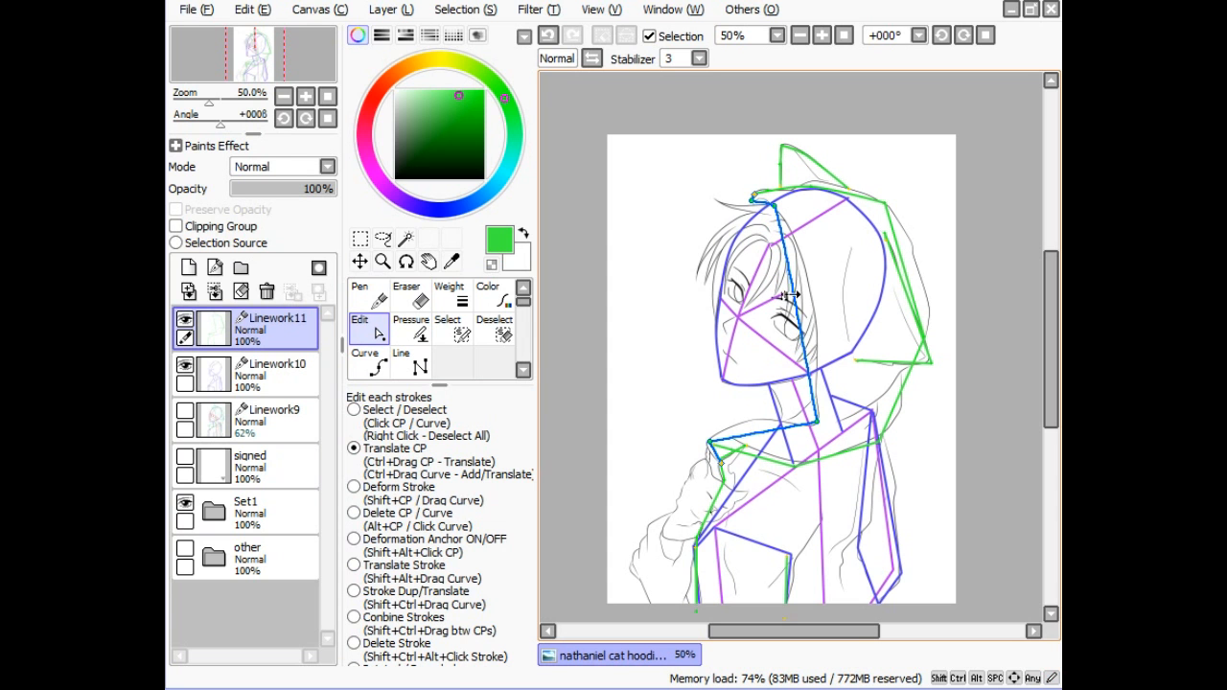
{"action": "left_click_drag", "start_coordinate": [791, 295], "coordinate": [809, 290]}
{"action": "mouse_move", "coordinate": [753, 433]}
{"action": "left_mouse_down"}
{"action": "mouse_move", "coordinate": [810, 429]}
{"action": "mouse_move", "coordinate": [794, 423]}
{"action": "mouse_move", "coordinate": [803, 420]}
{"action": "left_mouse_up"}
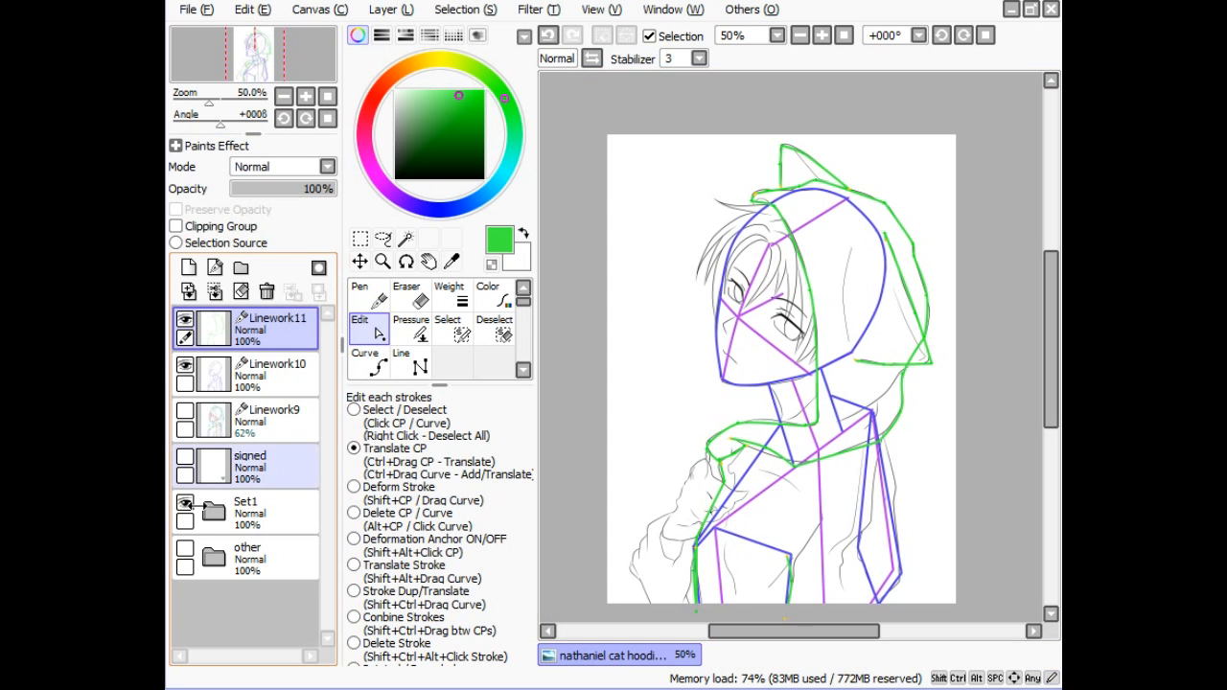
{"action": "left_click", "coordinate": [186, 502]}
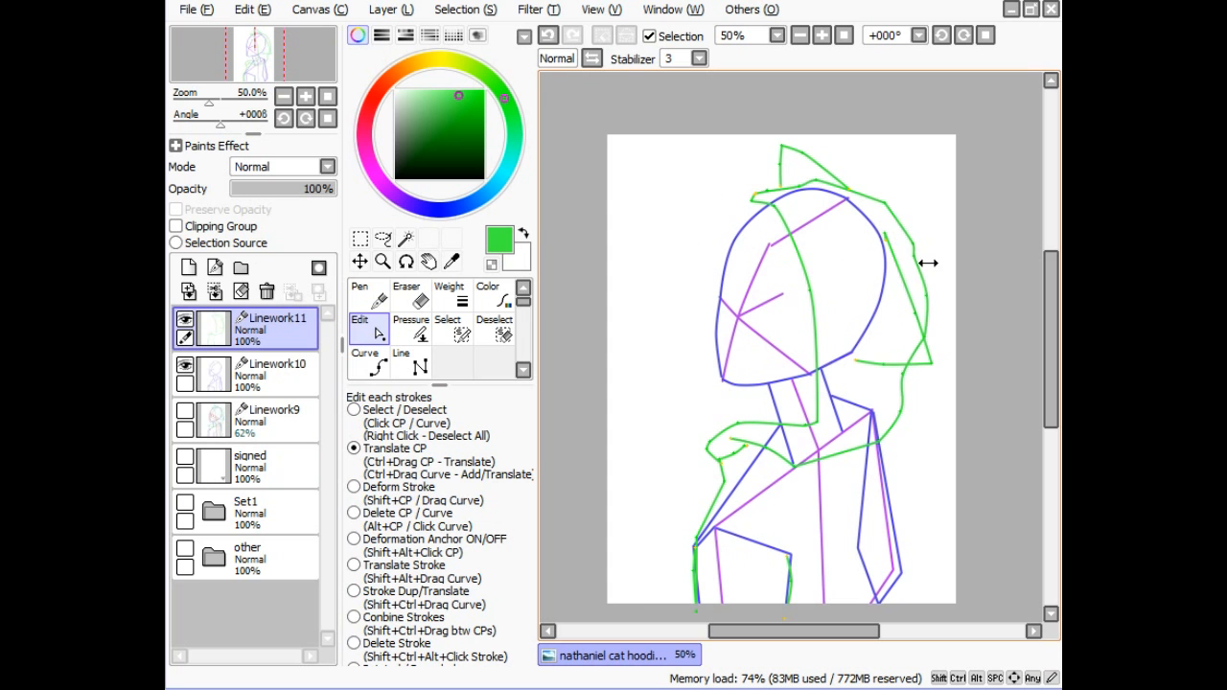
- Remove the ear guide's stray hook point and redraw the hood's back edge as a green straight segment
{"action": "left_click_drag", "start_coordinate": [912, 309], "coordinate": [912, 320]}
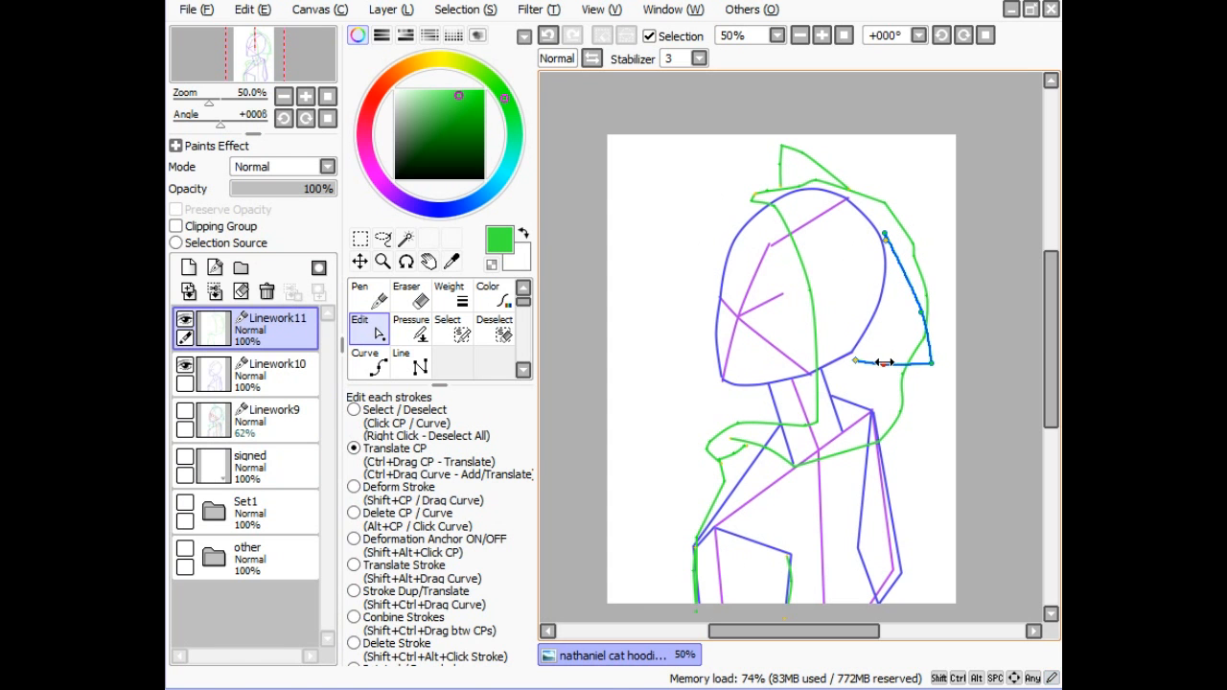
{"action": "left_click", "coordinate": [379, 299]}
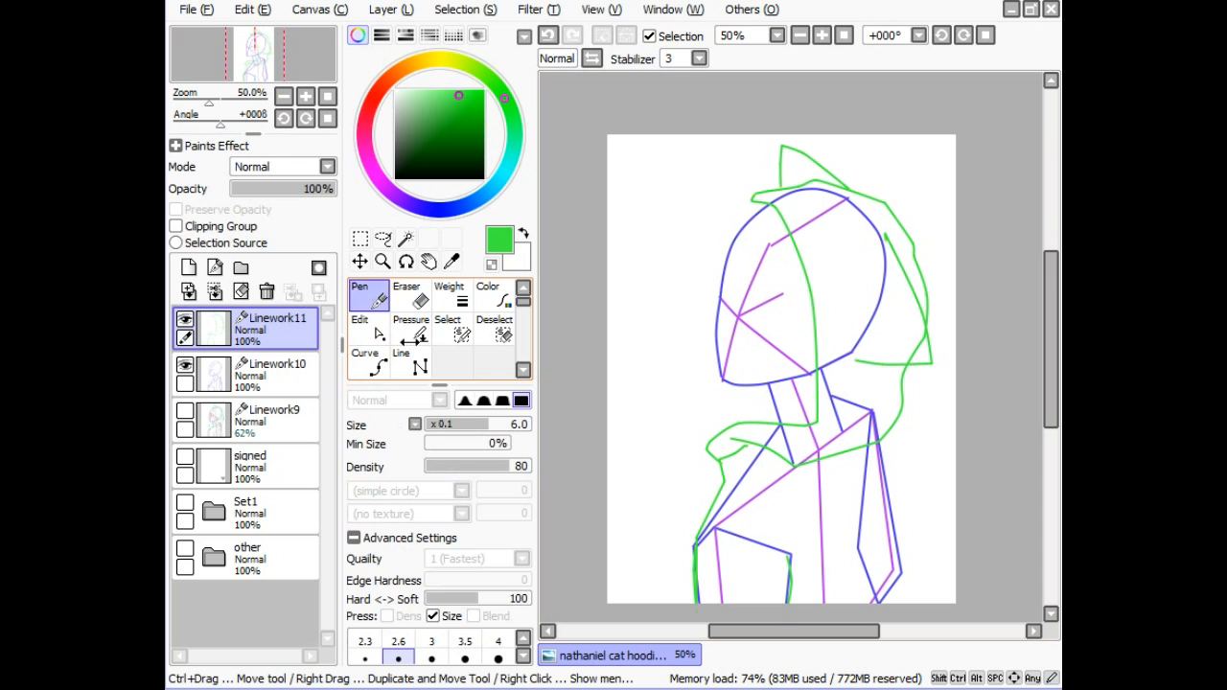
{"action": "left_click", "coordinate": [414, 364]}
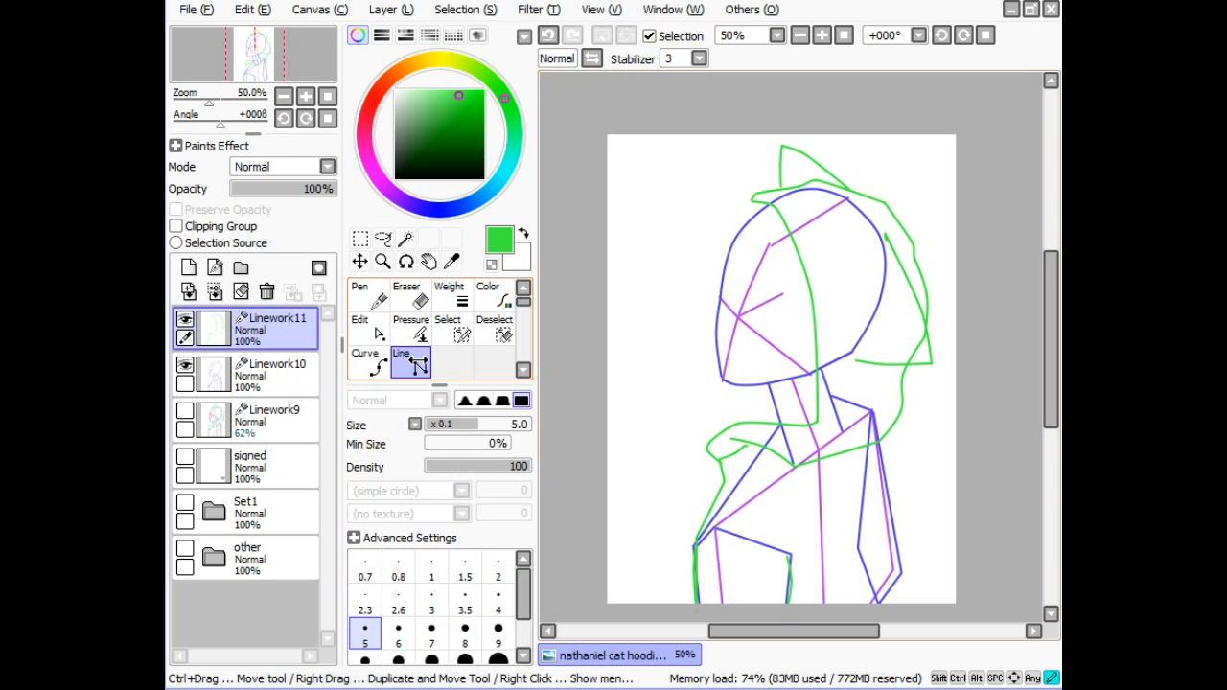
{"action": "left_click", "coordinate": [886, 240], "text": "alt"}
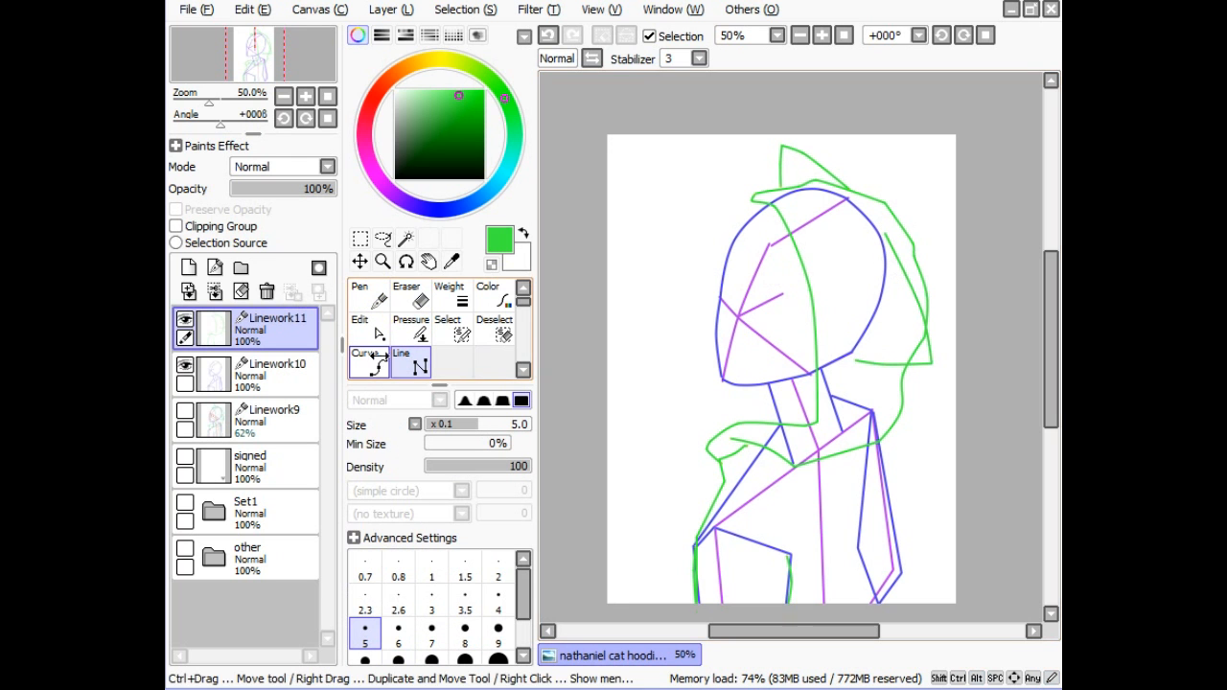
{"action": "left_click_drag", "start_coordinate": [889, 288], "coordinate": [930, 358]}
{"action": "left_click", "coordinate": [930, 360]}
- Check the new back stroke with the Edit tool and turn the Set1 sketch back on
{"action": "left_click", "coordinate": [369, 328]}
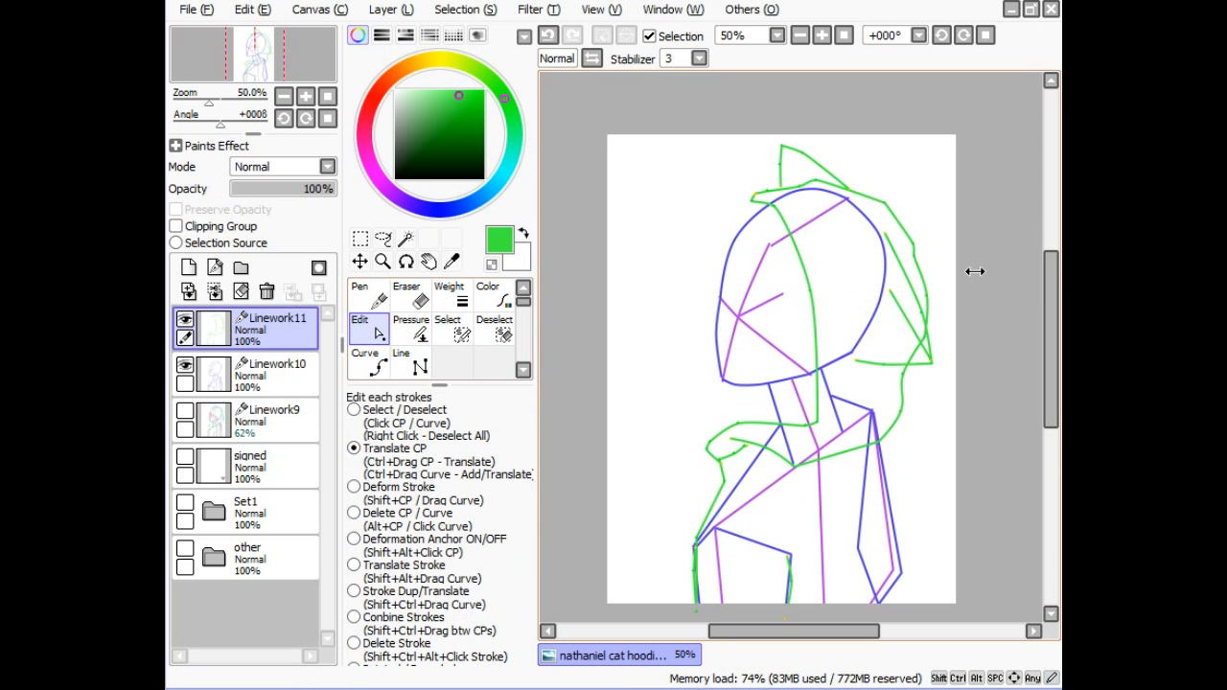
{"action": "left_click", "coordinate": [908, 323]}
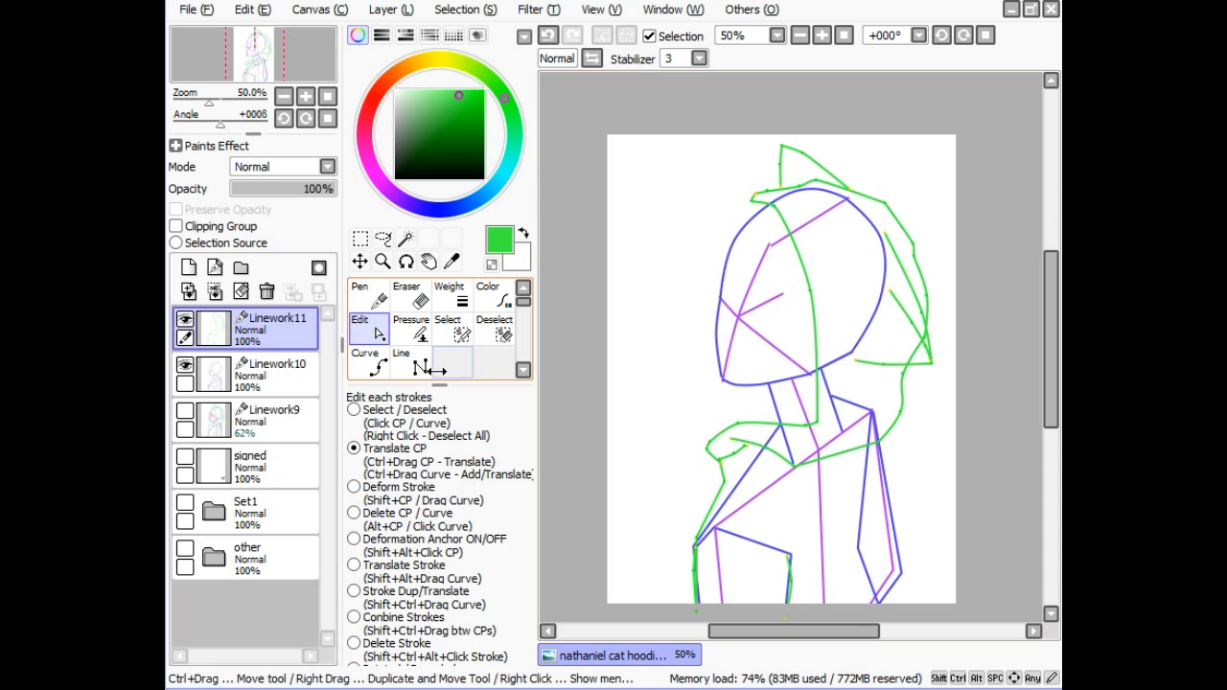
{"action": "left_click", "coordinate": [185, 502]}
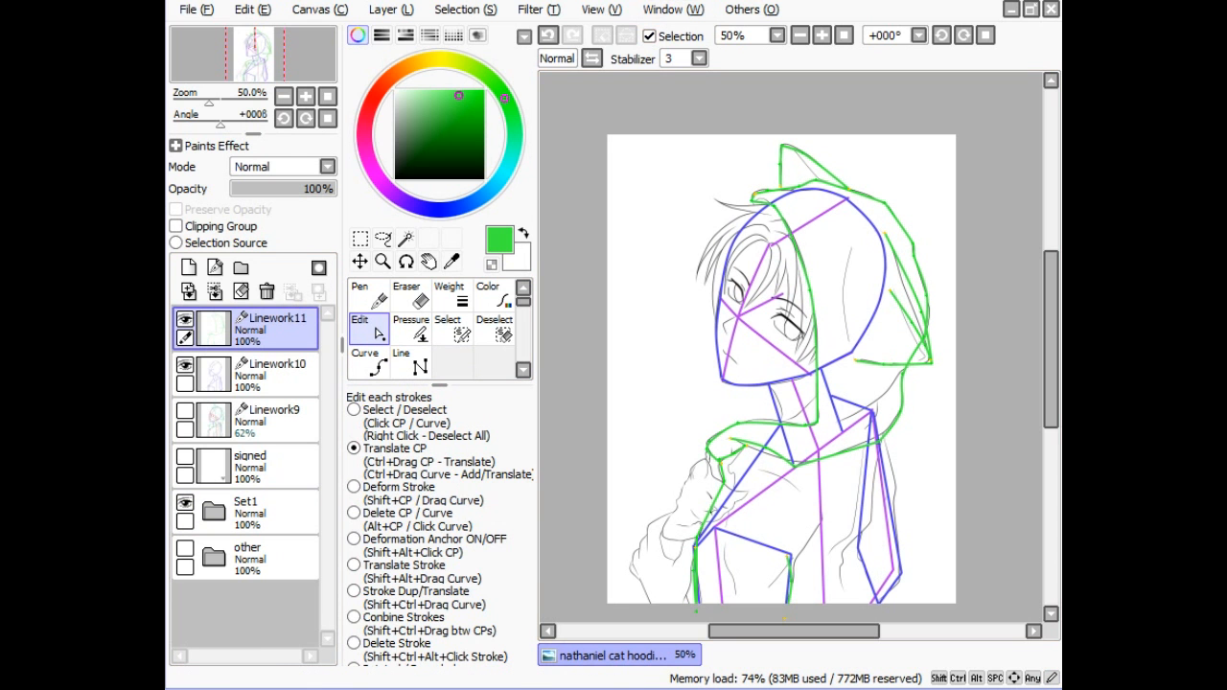
- Inspect the face zoomed in, flash Linework10 off and on, and hide the green Linework11 guides
{"action": "left_click", "coordinate": [822, 36]}
{"action": "left_click", "coordinate": [822, 36]}
{"action": "left_click", "coordinate": [822, 36]}
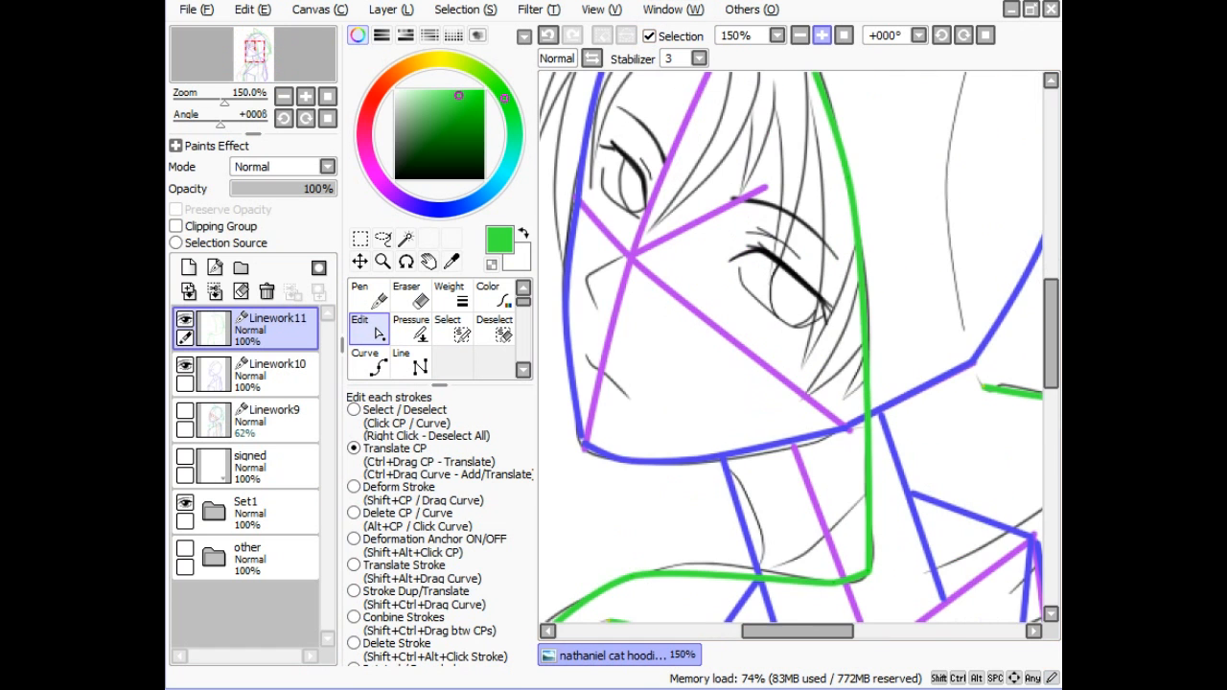
{"action": "left_click_drag", "start_coordinate": [802, 362], "coordinate": [861, 428]}
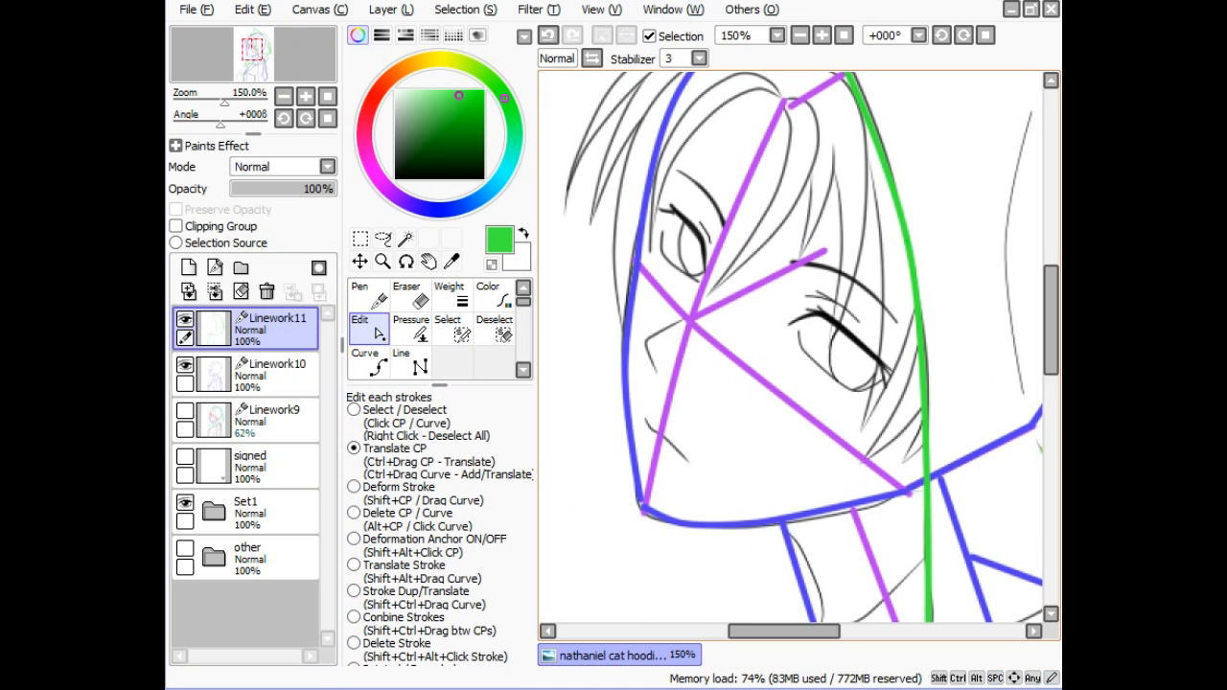
{"action": "left_click", "coordinate": [800, 36]}
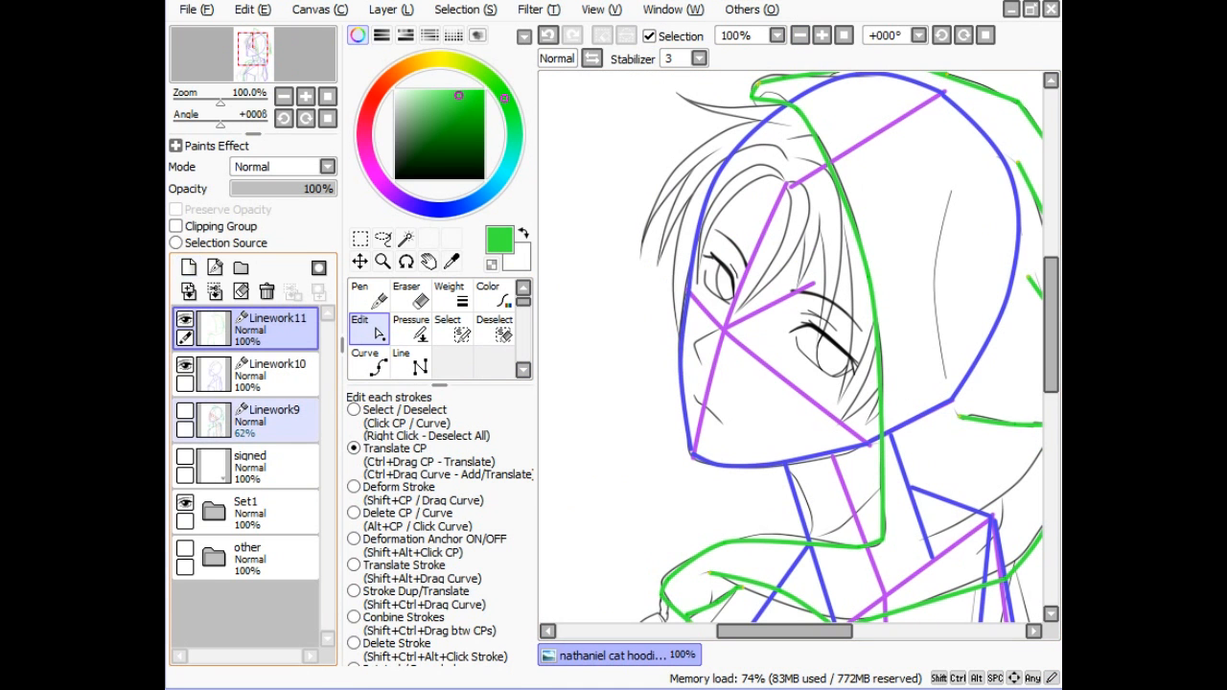
{"action": "left_click", "coordinate": [186, 364]}
{"action": "left_click", "coordinate": [186, 364]}
{"action": "left_click", "coordinate": [185, 318]}
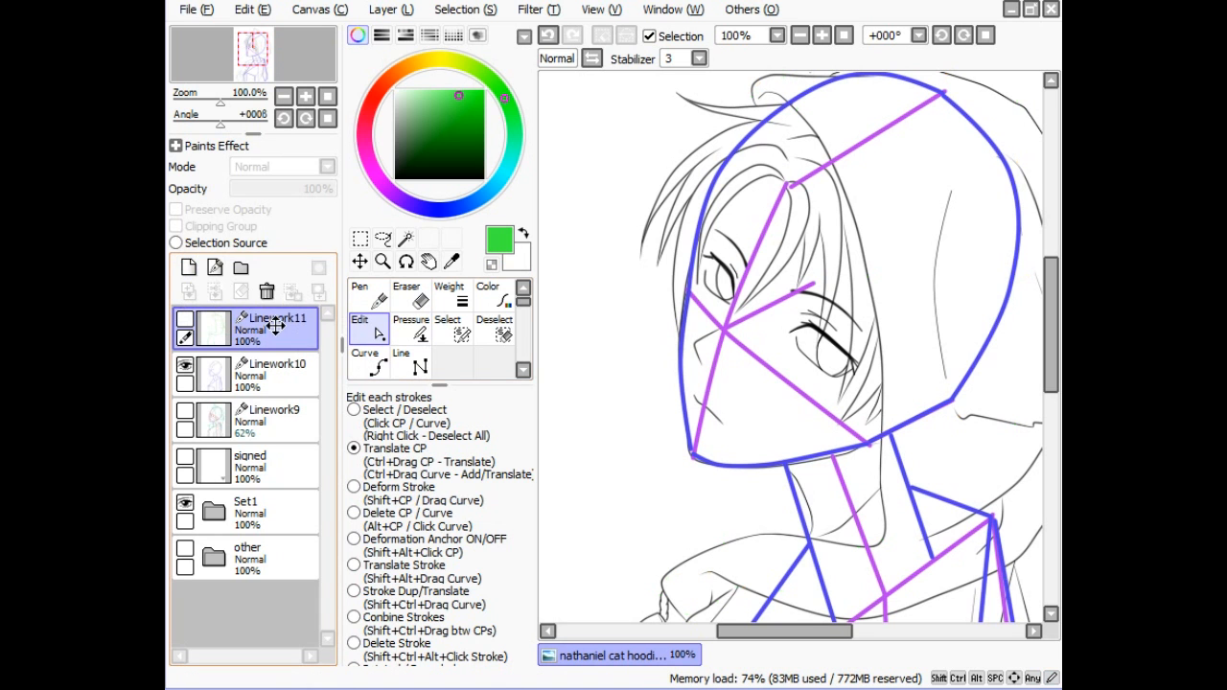
- Add Linework12, pick a saturated red, and draw a straight red guide from the jaw across the face
{"action": "left_click", "coordinate": [216, 267]}
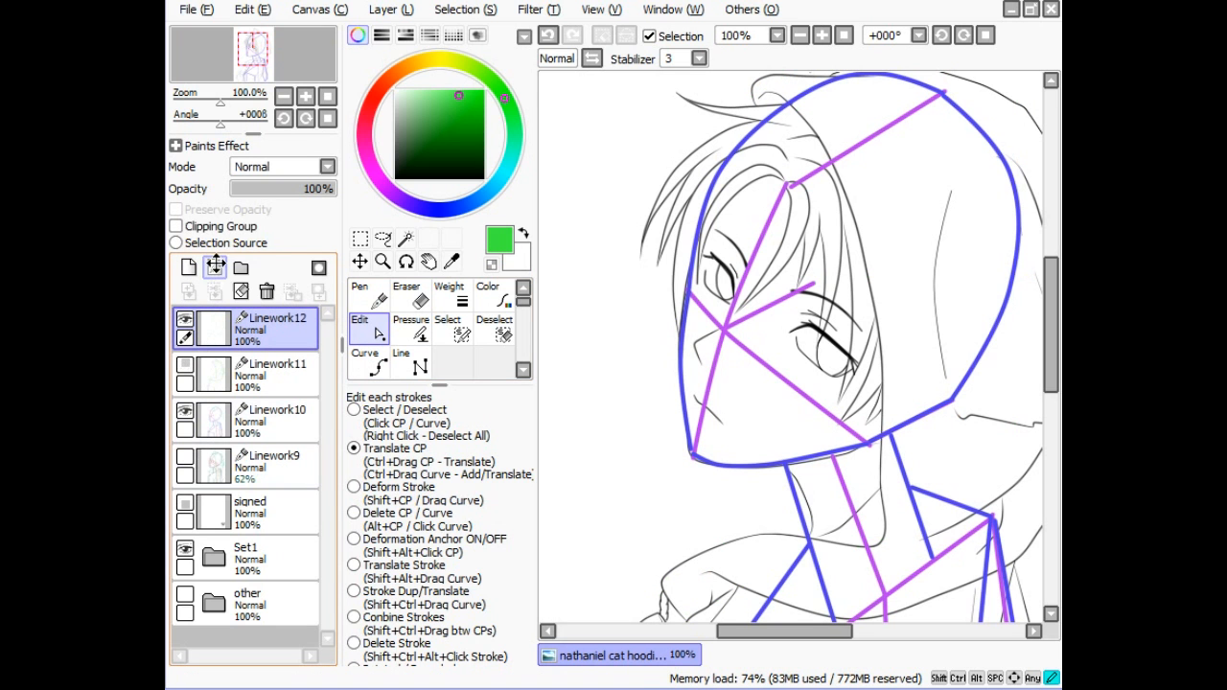
{"action": "left_click", "coordinate": [378, 89]}
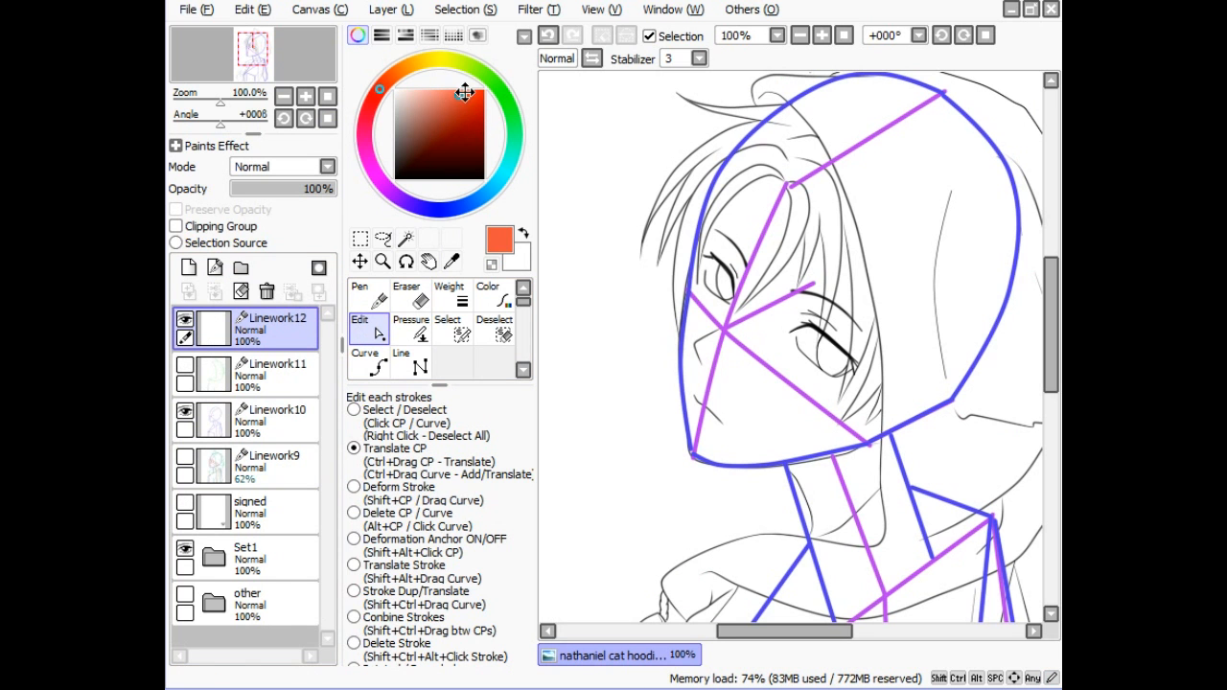
{"action": "left_click_drag", "start_coordinate": [462, 94], "coordinate": [479, 96]}
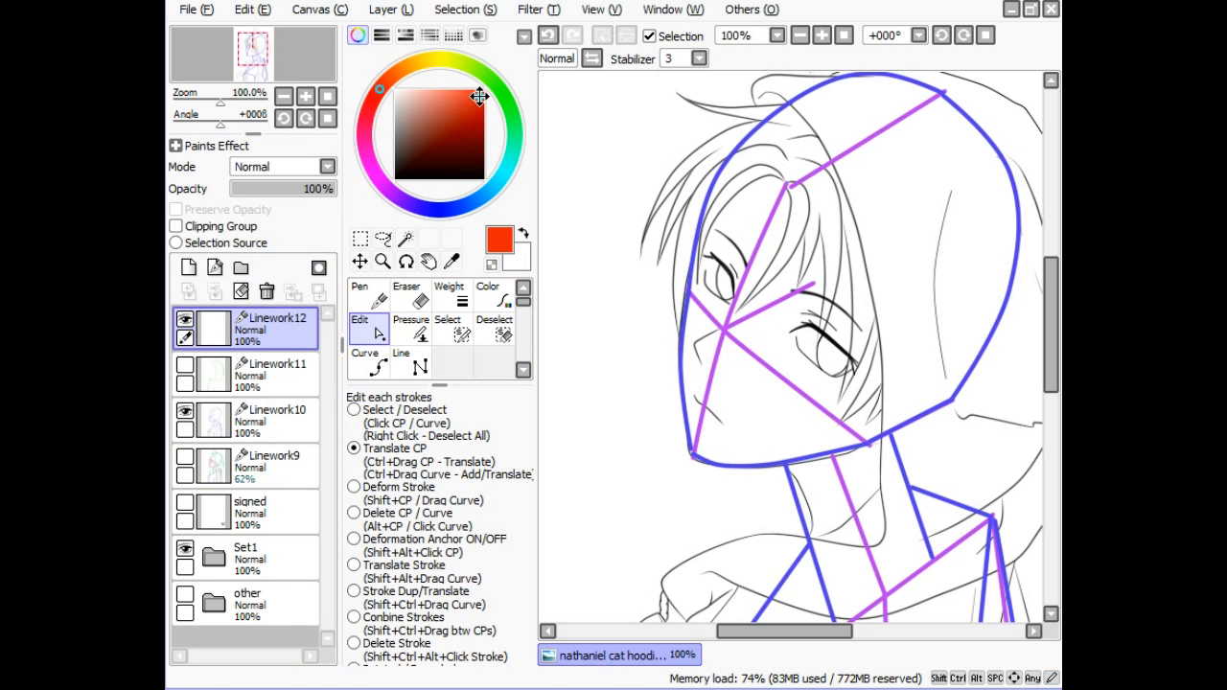
{"action": "left_click", "coordinate": [402, 360]}
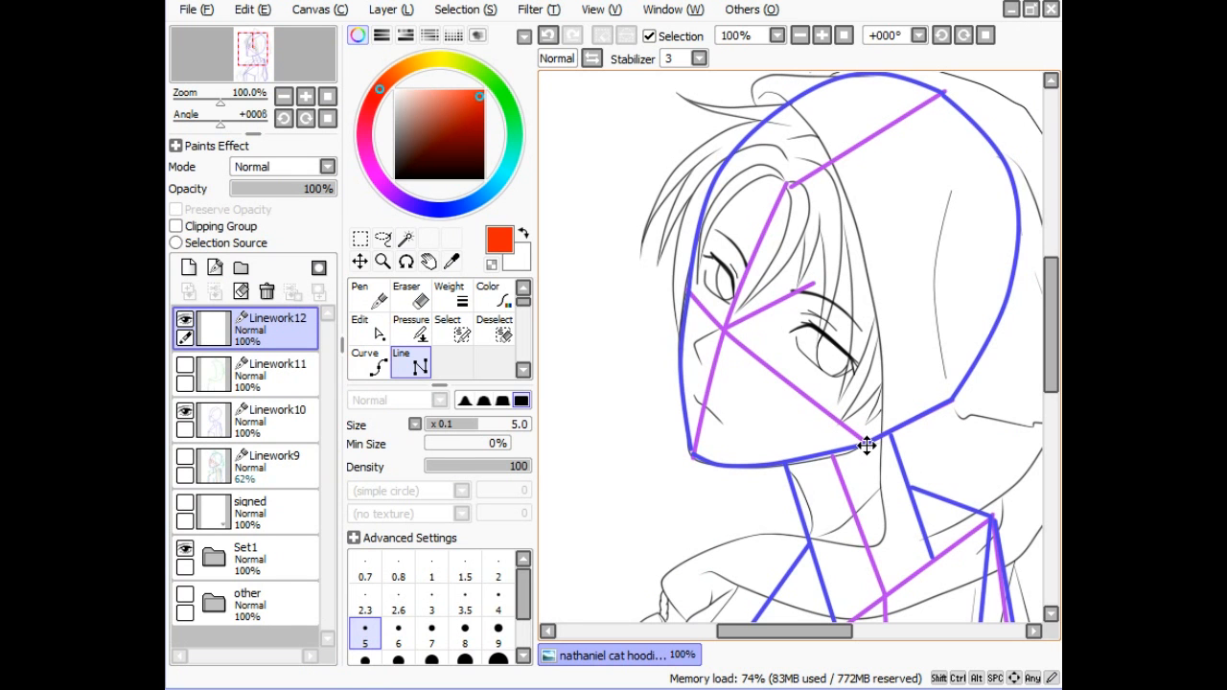
{"action": "mouse_move", "coordinate": [866, 445]}
{"action": "left_mouse_down"}
{"action": "mouse_move", "coordinate": [880, 357]}
{"action": "mouse_move", "coordinate": [953, 399]}
{"action": "mouse_move", "coordinate": [964, 373]}
{"action": "mouse_move", "coordinate": [953, 393]}
{"action": "mouse_move", "coordinate": [744, 307]}
{"action": "mouse_move", "coordinate": [698, 207]}
{"action": "mouse_move", "coordinate": [703, 217]}
{"action": "left_mouse_up"}
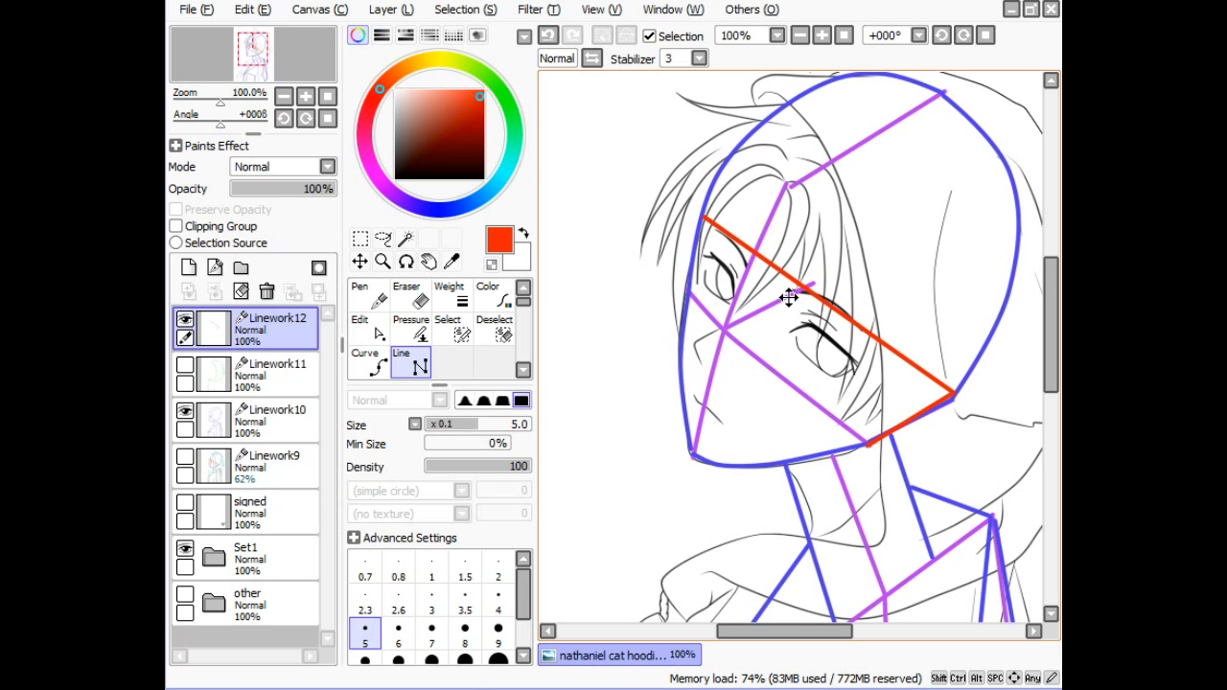
- Adjust the red line's endpoints and draw a second parallel red line forming the eye band
{"action": "left_click", "coordinate": [367, 330]}
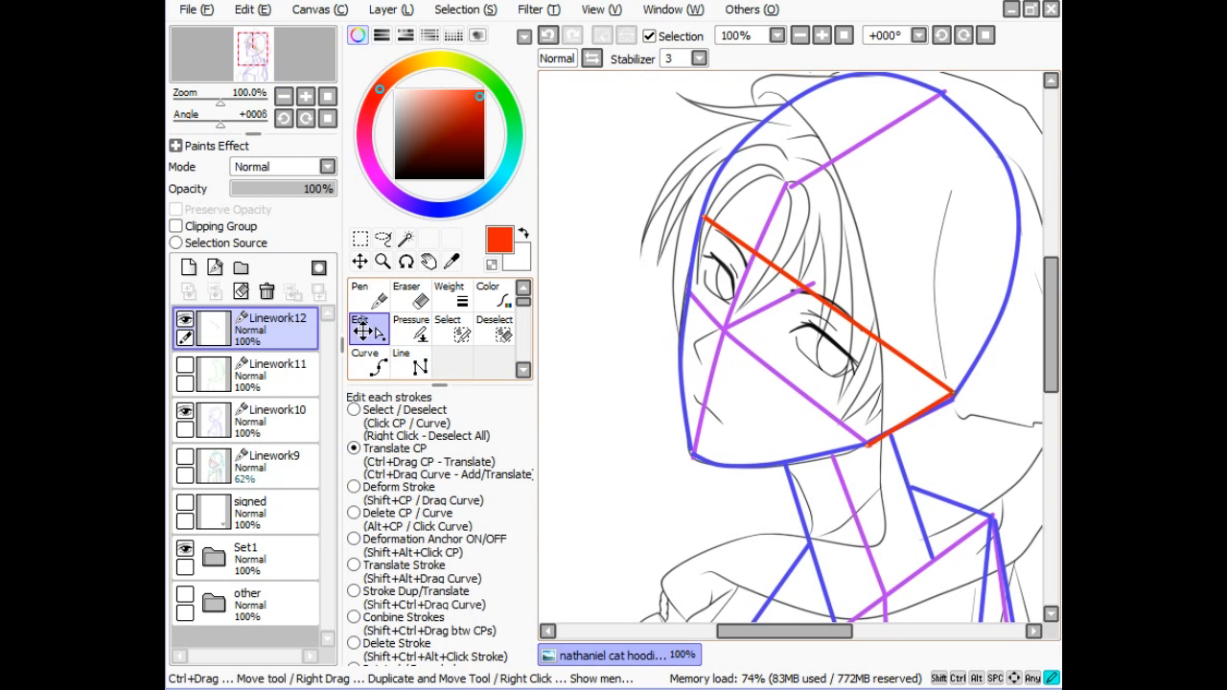
{"action": "left_click_drag", "start_coordinate": [955, 396], "coordinate": [952, 396]}
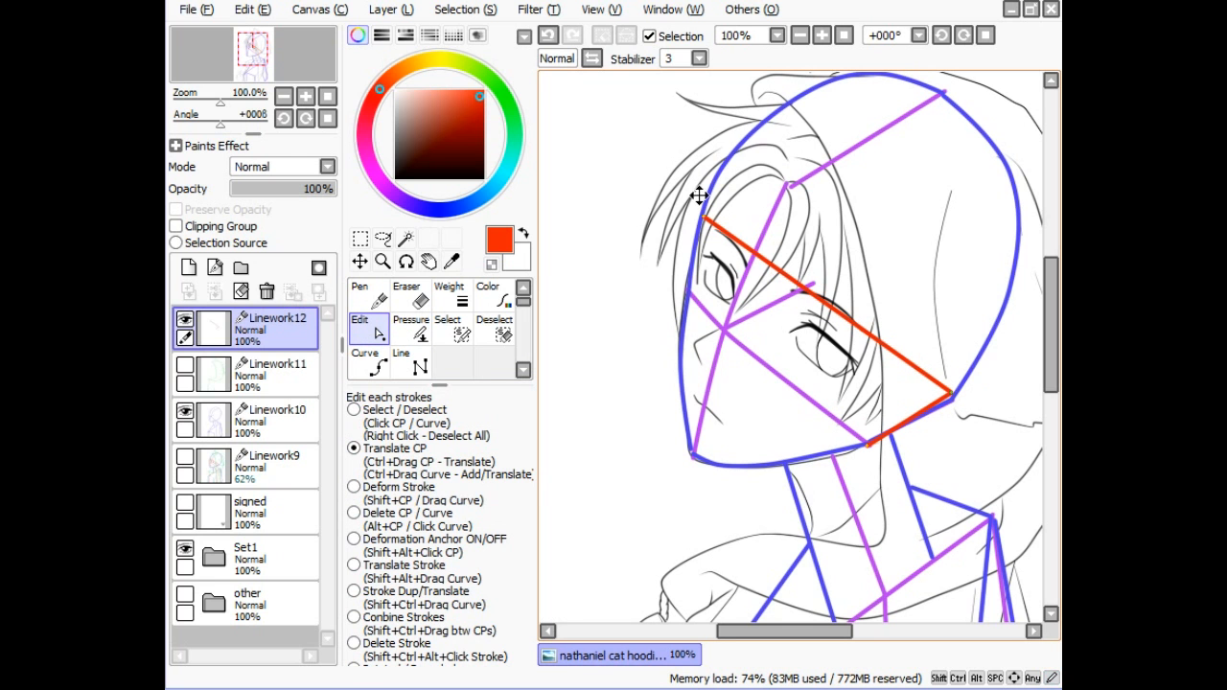
{"action": "left_click_drag", "start_coordinate": [700, 215], "coordinate": [704, 223]}
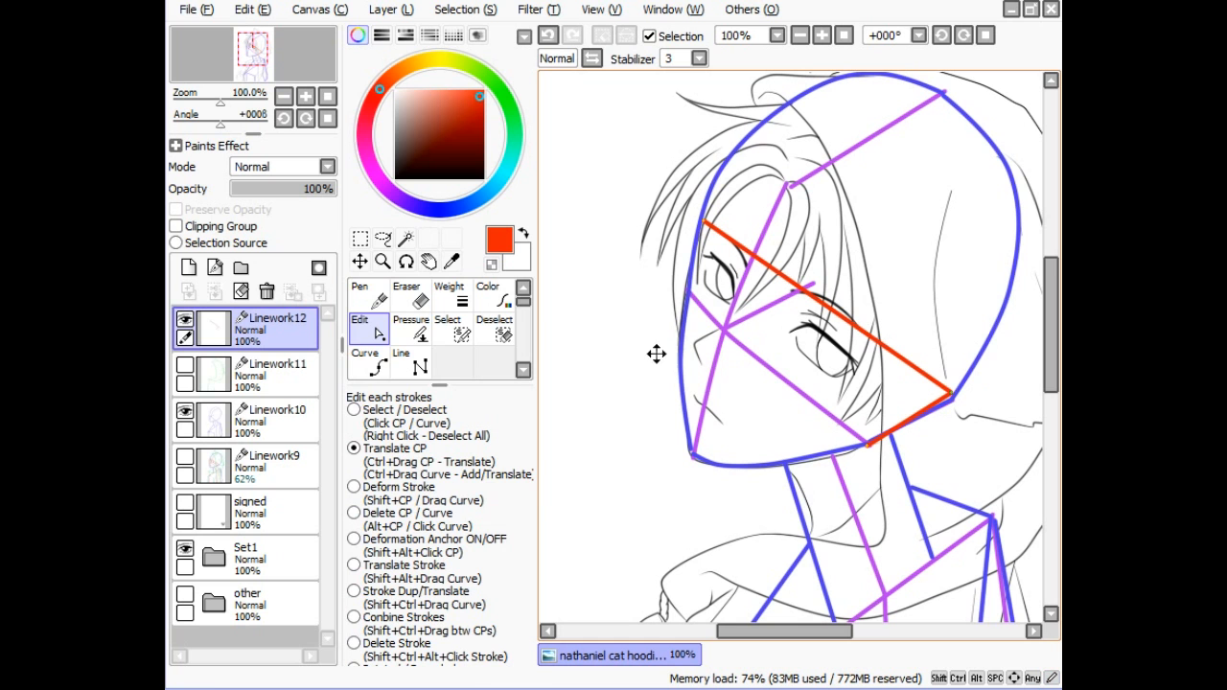
{"action": "left_click", "coordinate": [414, 363]}
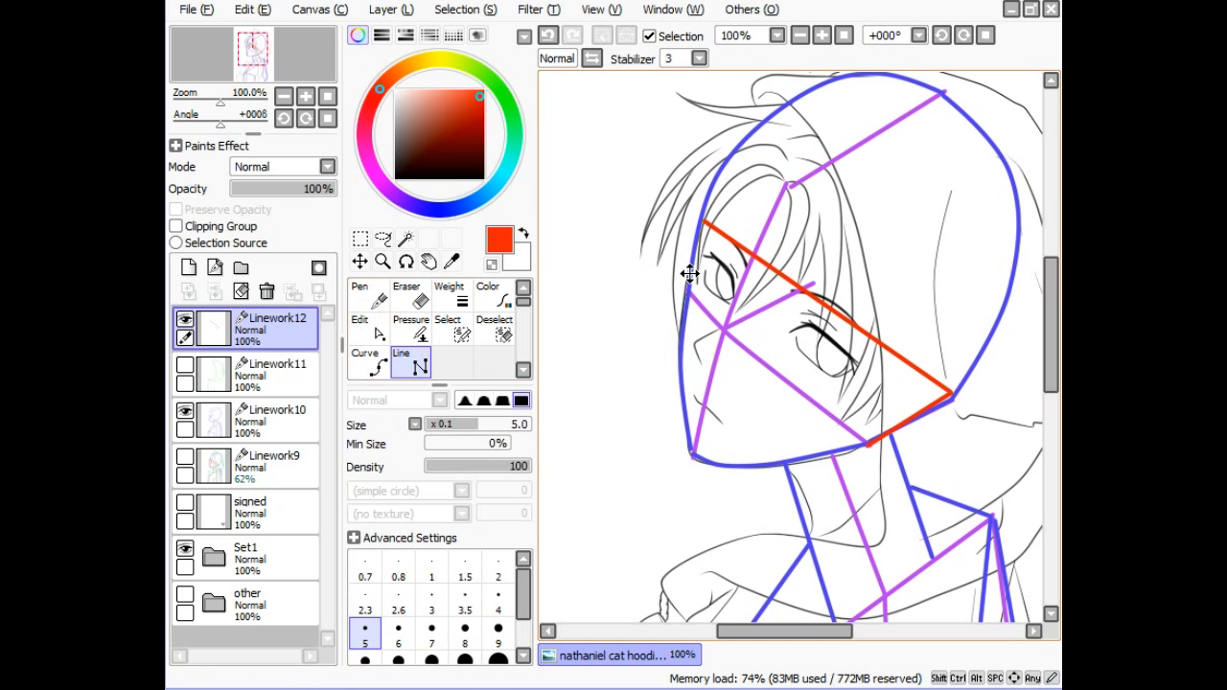
{"action": "left_click_drag", "start_coordinate": [689, 274], "coordinate": [896, 425]}
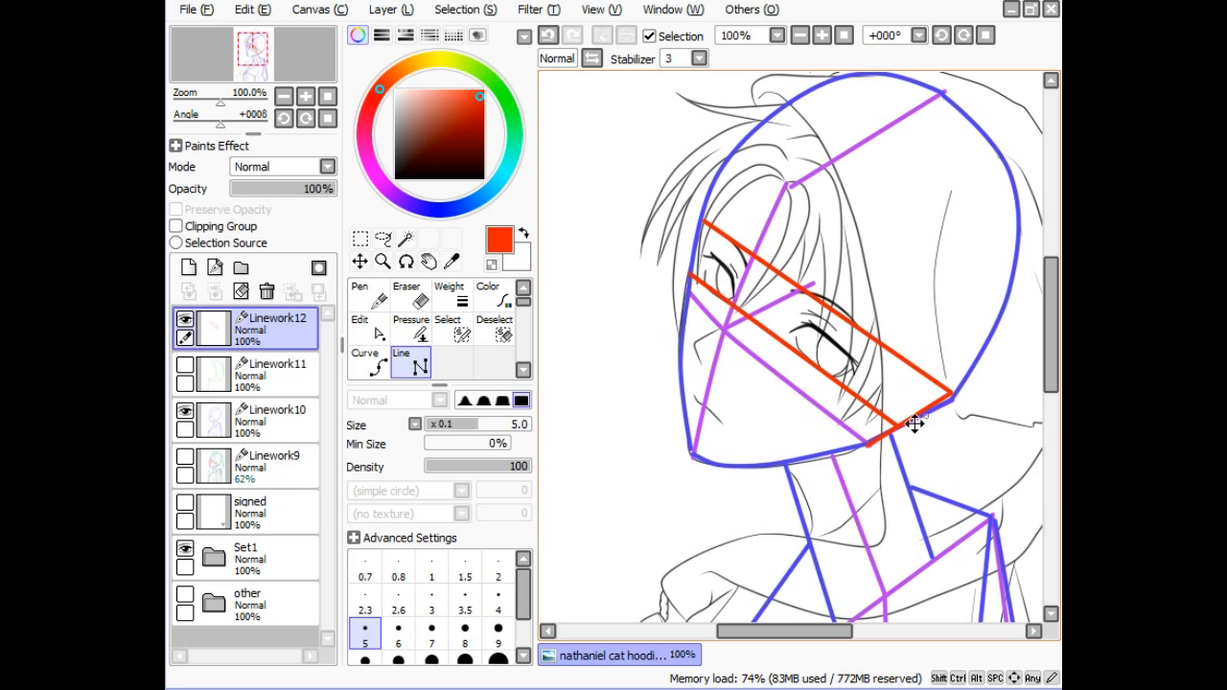
- Close off the red eye band with short crossbars and a left edge line
{"action": "left_click", "coordinate": [785, 341]}
{"action": "left_click", "coordinate": [797, 288]}
{"action": "left_click", "coordinate": [843, 386]}
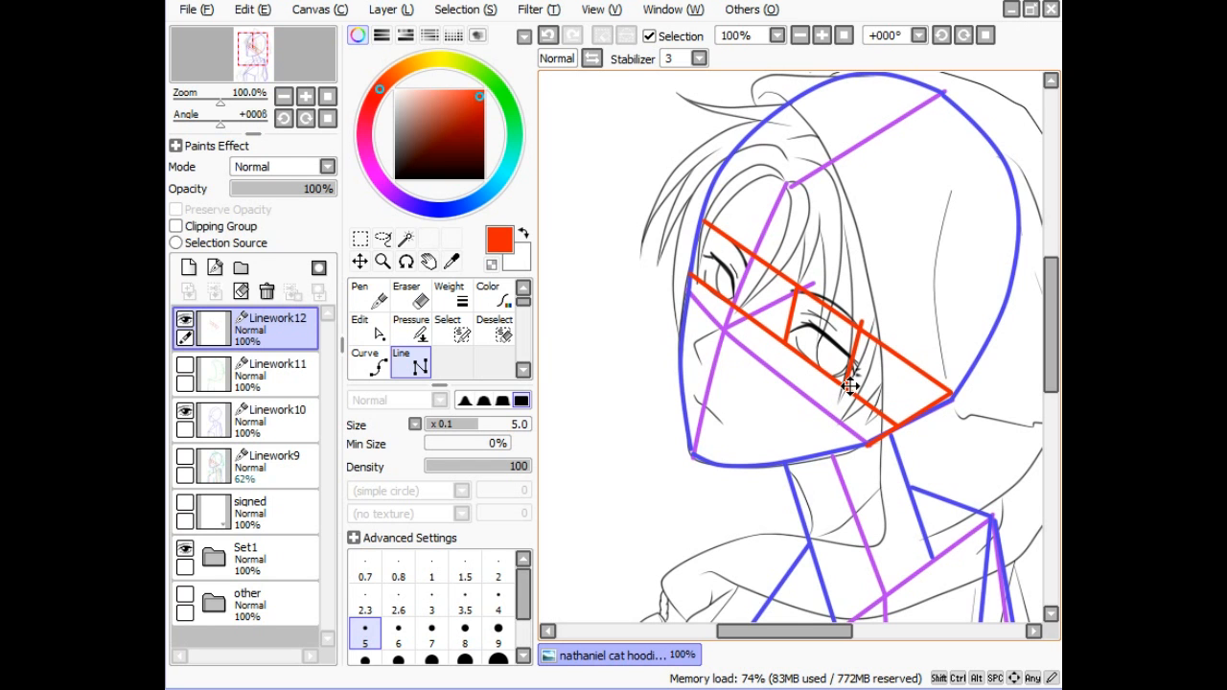
{"action": "left_click", "coordinate": [700, 279]}
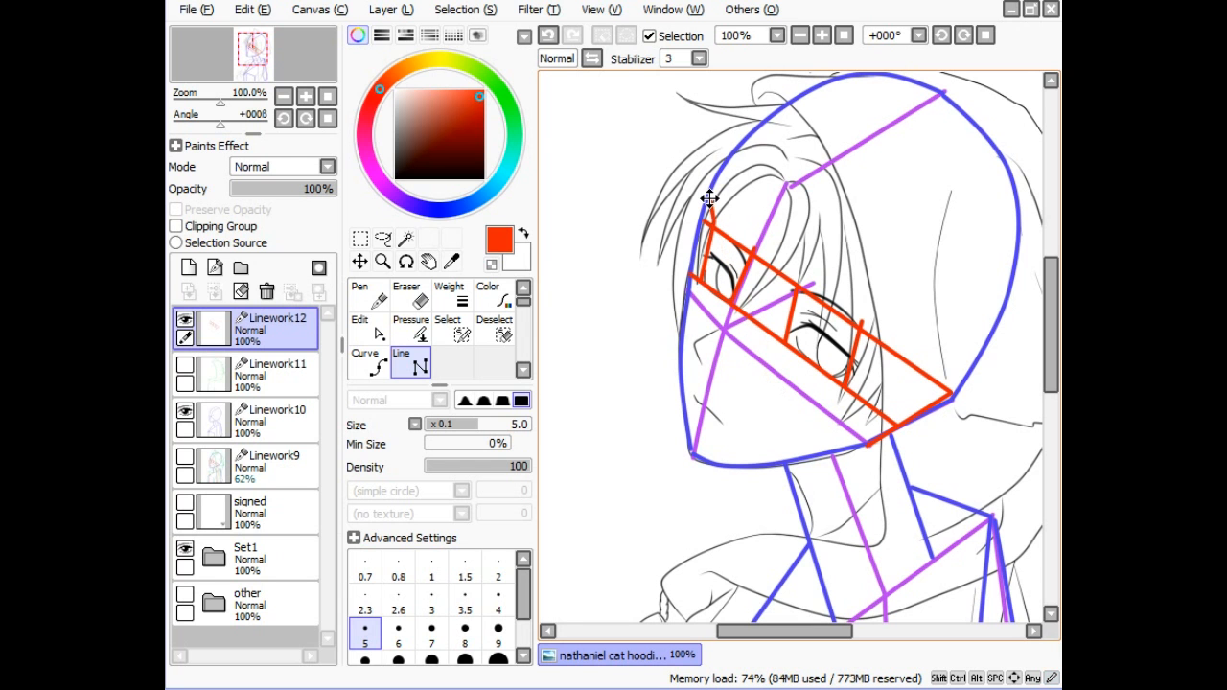
{"action": "double_click", "coordinate": [713, 226]}
- Draw a short bent red line near the nose and a red tick near the chin
{"action": "mouse_move", "coordinate": [722, 328]}
{"action": "left_mouse_down"}
{"action": "mouse_move", "coordinate": [697, 351]}
{"action": "mouse_move", "coordinate": [693, 337]}
{"action": "left_mouse_up"}
{"action": "left_click", "coordinate": [694, 344]}
{"action": "double_click", "coordinate": [702, 368]}
{"action": "left_click_drag", "start_coordinate": [692, 397], "coordinate": [725, 423]}
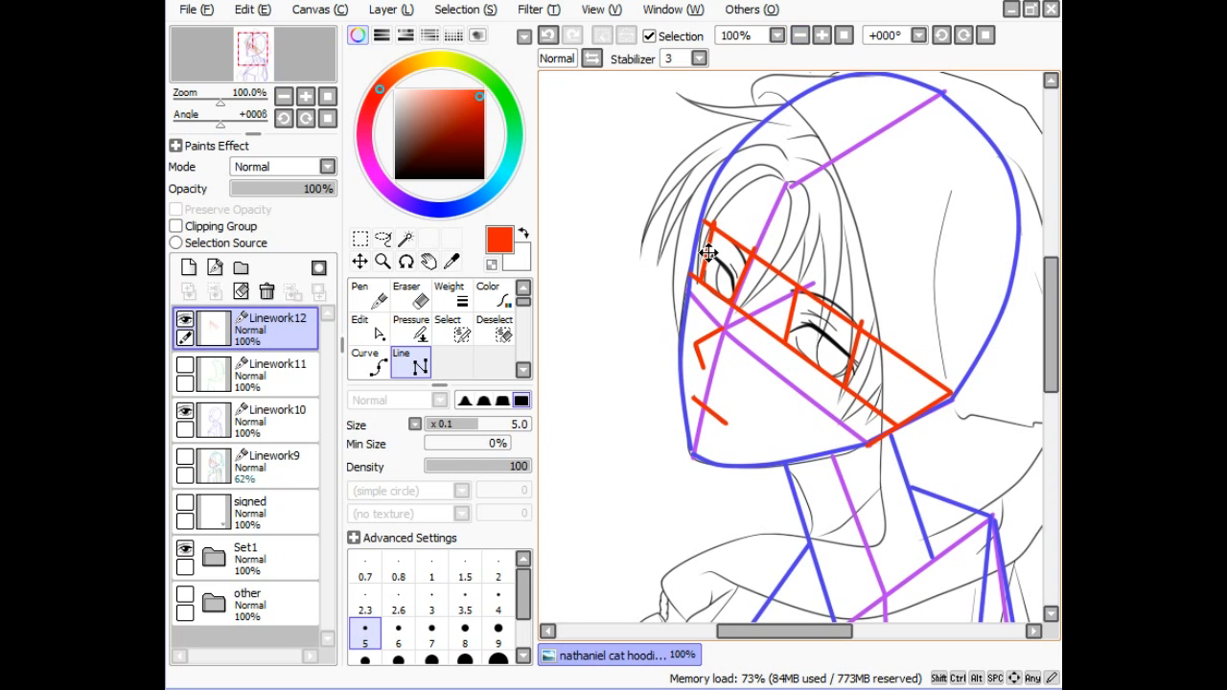
- Draw a red middle line lengthwise through the eye band, redoing the first uneven attempt
{"action": "mouse_move", "coordinate": [706, 256]}
{"action": "left_mouse_down"}
{"action": "mouse_move", "coordinate": [786, 351]}
{"action": "mouse_move", "coordinate": [945, 418]}
{"action": "mouse_move", "coordinate": [929, 412]}
{"action": "left_mouse_up"}
{"action": "key", "text": "ctrl+z"}
{"action": "left_click", "coordinate": [709, 254]}
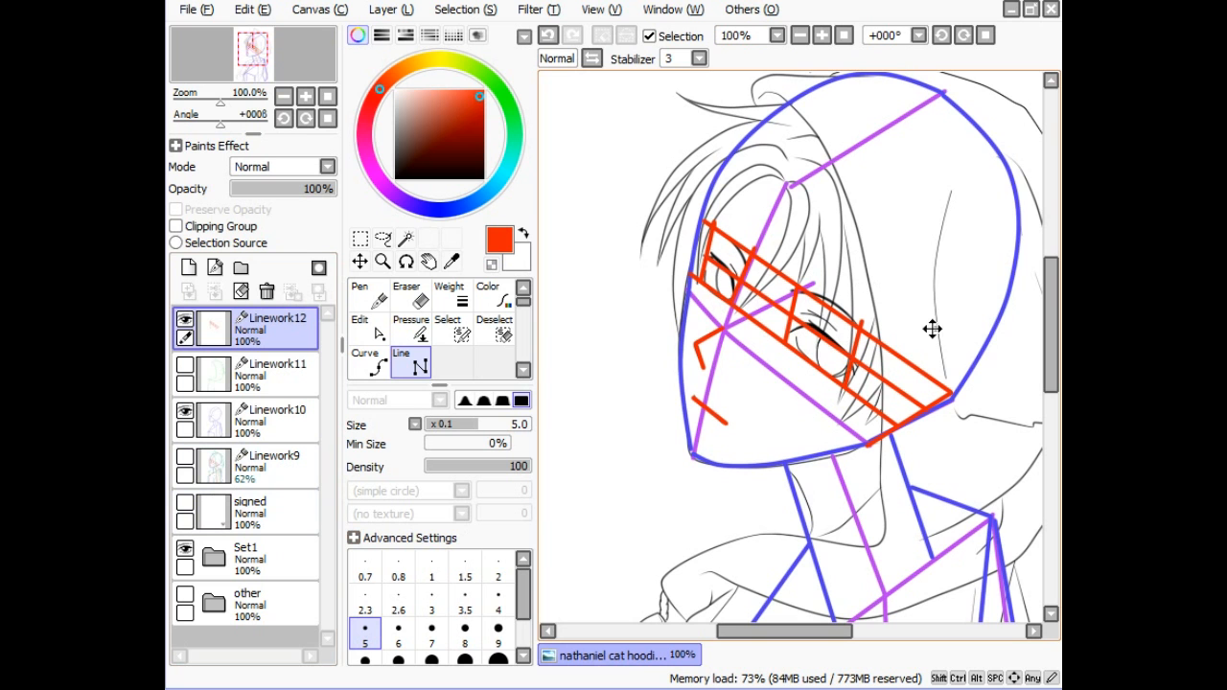
- Compare the Linework12, Linework10 and Linework9 guides by toggling them, leaving all three hidden
{"action": "left_click", "coordinate": [798, 36]}
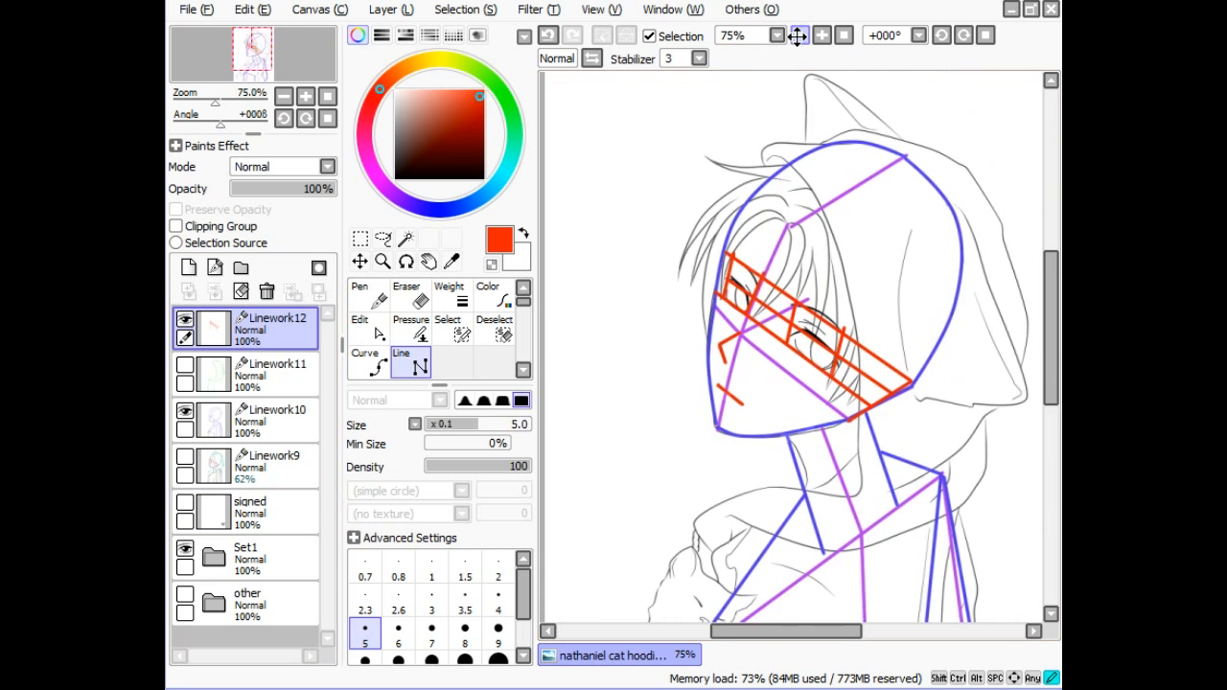
{"action": "left_click", "coordinate": [798, 35]}
{"action": "left_click_drag", "start_coordinate": [1051, 327], "coordinate": [1051, 338]}
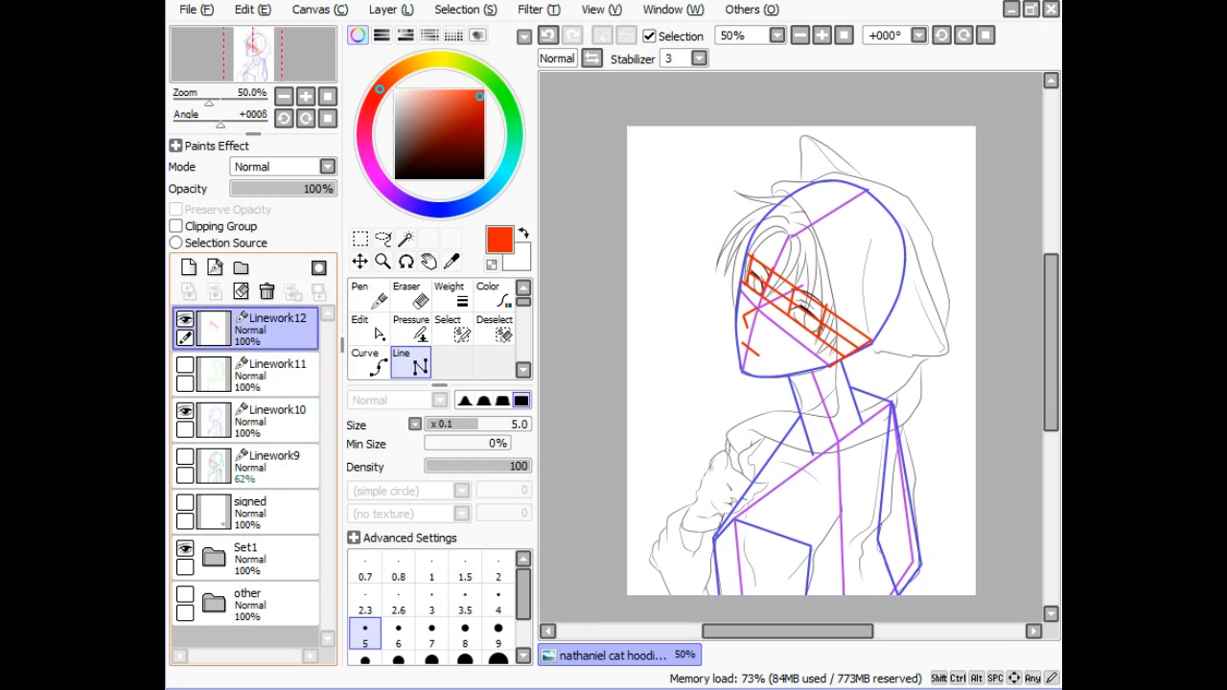
{"action": "left_click", "coordinate": [184, 319]}
{"action": "left_click", "coordinate": [184, 318]}
{"action": "left_click", "coordinate": [184, 318]}
{"action": "left_click", "coordinate": [184, 410]}
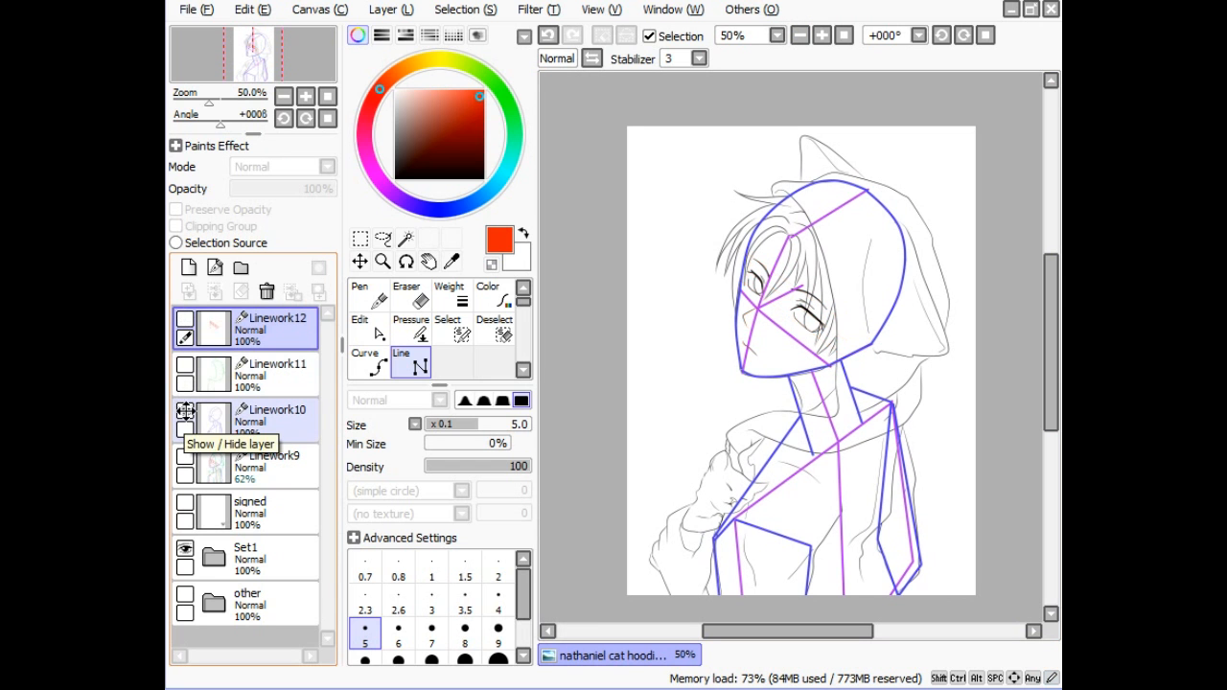
{"action": "left_click", "coordinate": [184, 410]}
{"action": "left_click", "coordinate": [184, 457]}
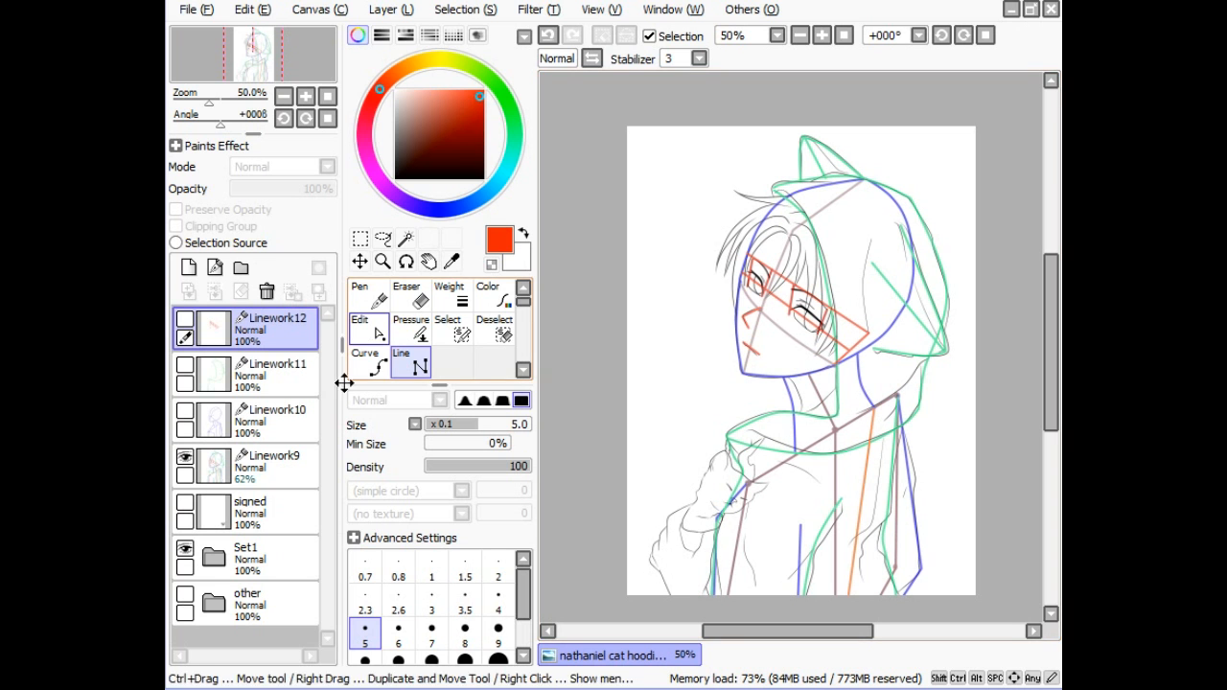
{"action": "left_click", "coordinate": [184, 457]}
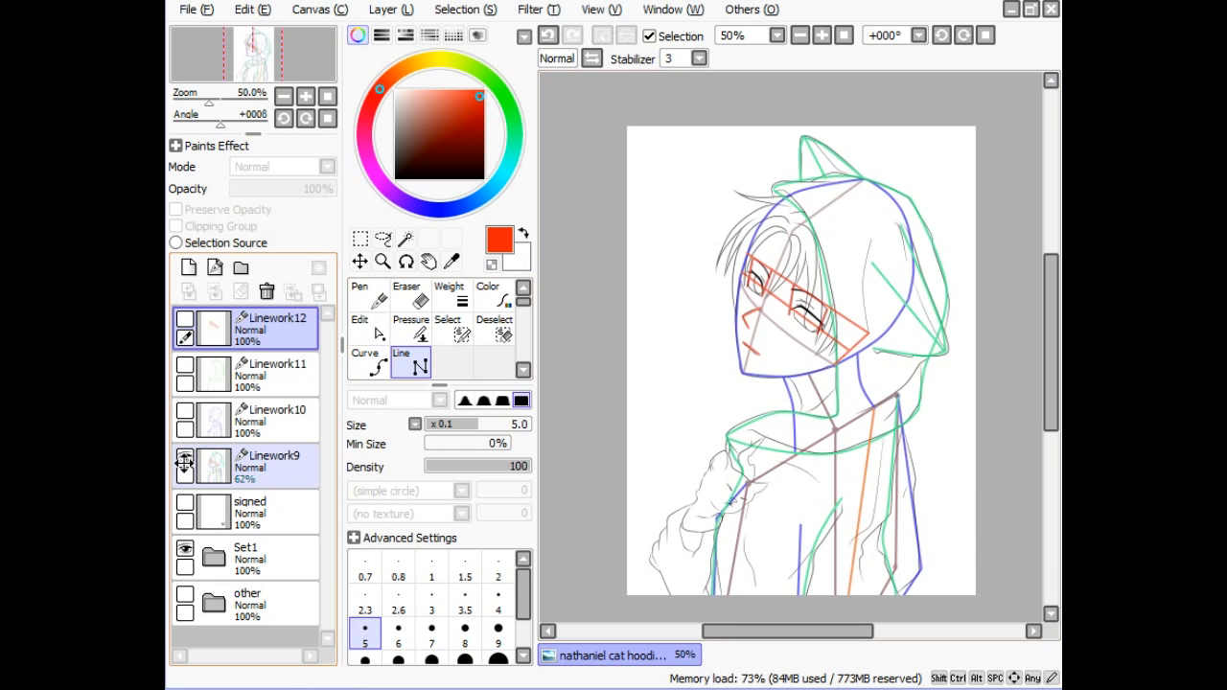
{"action": "left_click", "coordinate": [822, 37]}
- Zoom in on the kitten and hand, add the Linework13 layer, and pick cyan
{"action": "left_click_drag", "start_coordinate": [661, 523], "coordinate": [849, 277]}
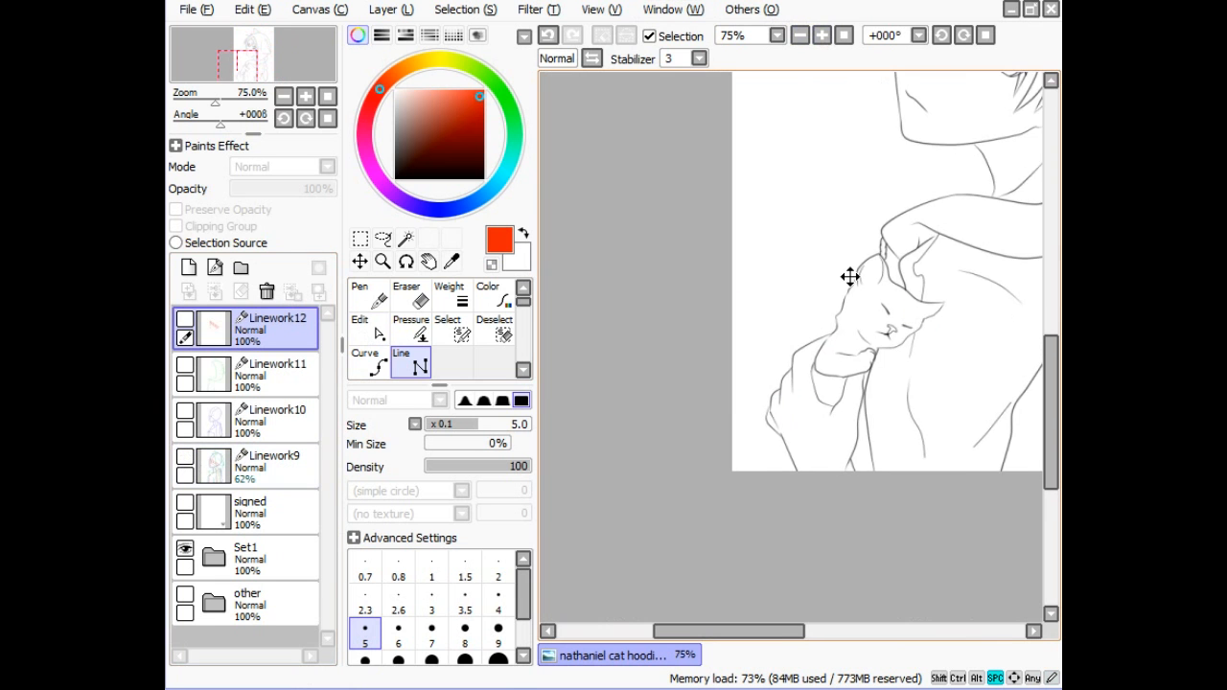
{"action": "left_click_drag", "start_coordinate": [917, 320], "coordinate": [840, 293]}
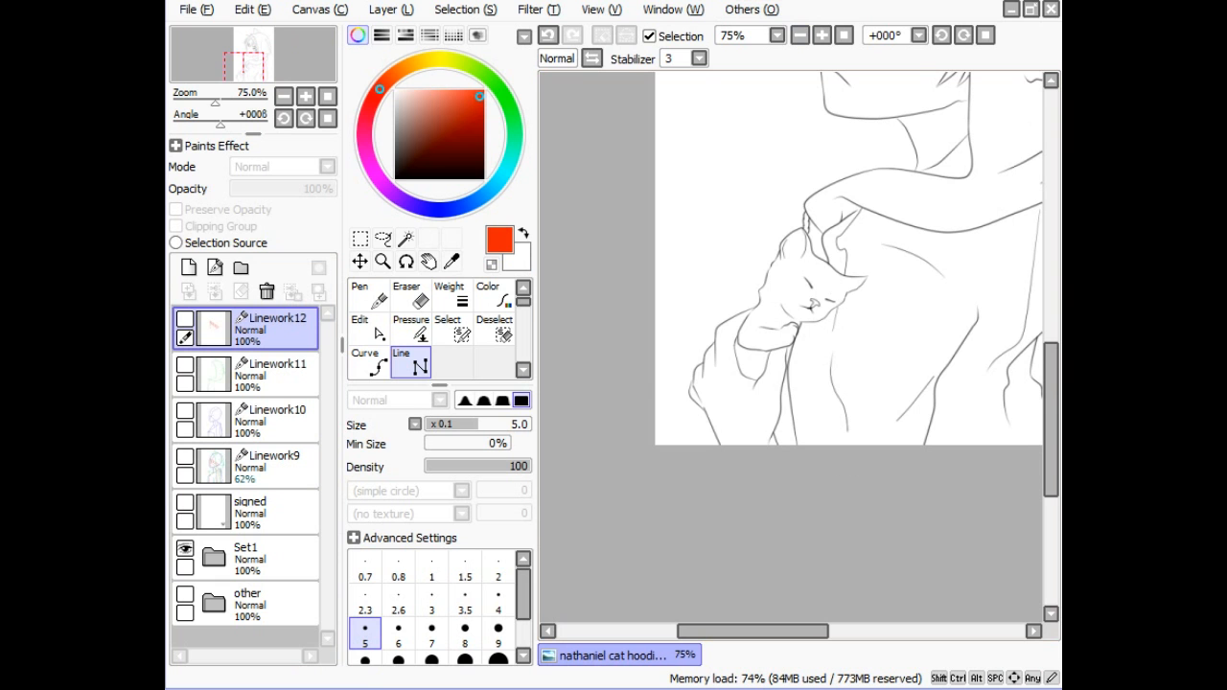
{"action": "left_click", "coordinate": [822, 37]}
{"action": "left_click", "coordinate": [823, 38]}
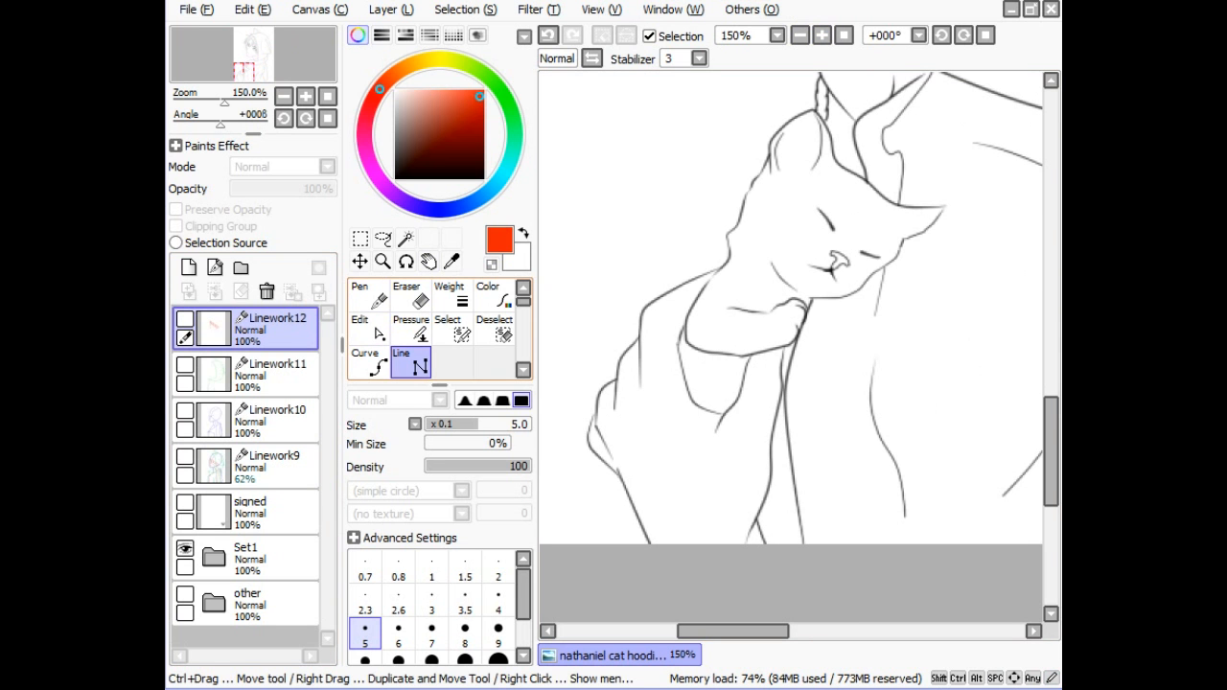
{"action": "left_click", "coordinate": [215, 267]}
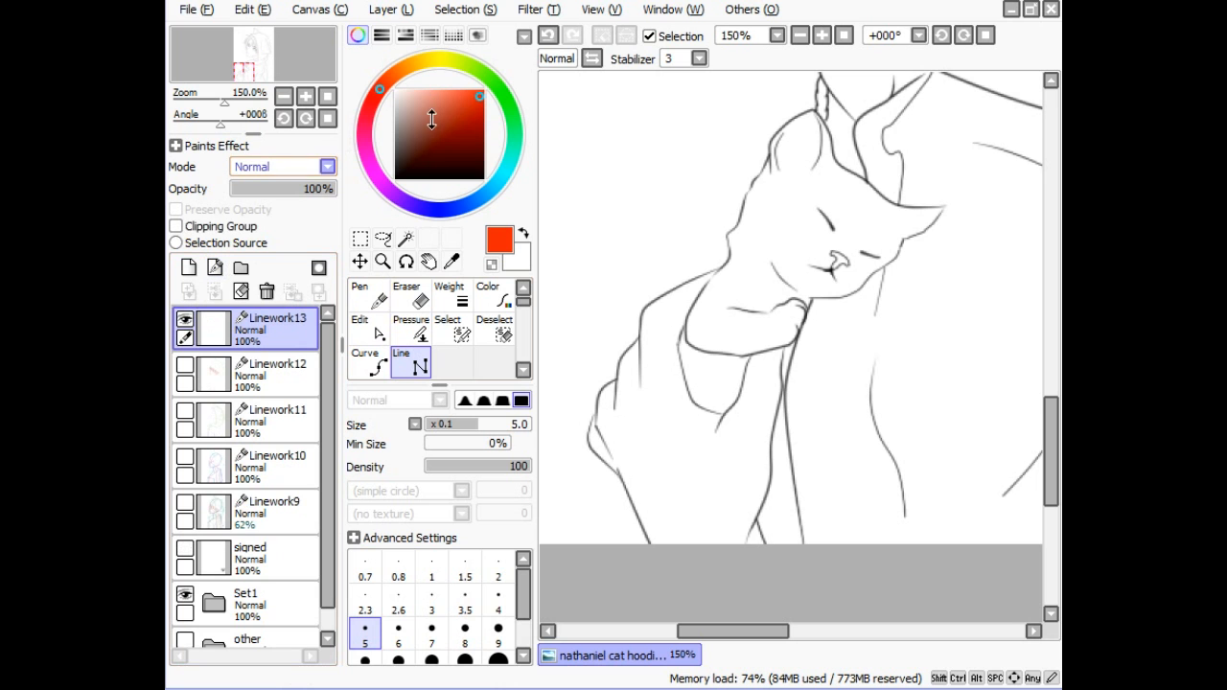
{"action": "left_click", "coordinate": [501, 170]}
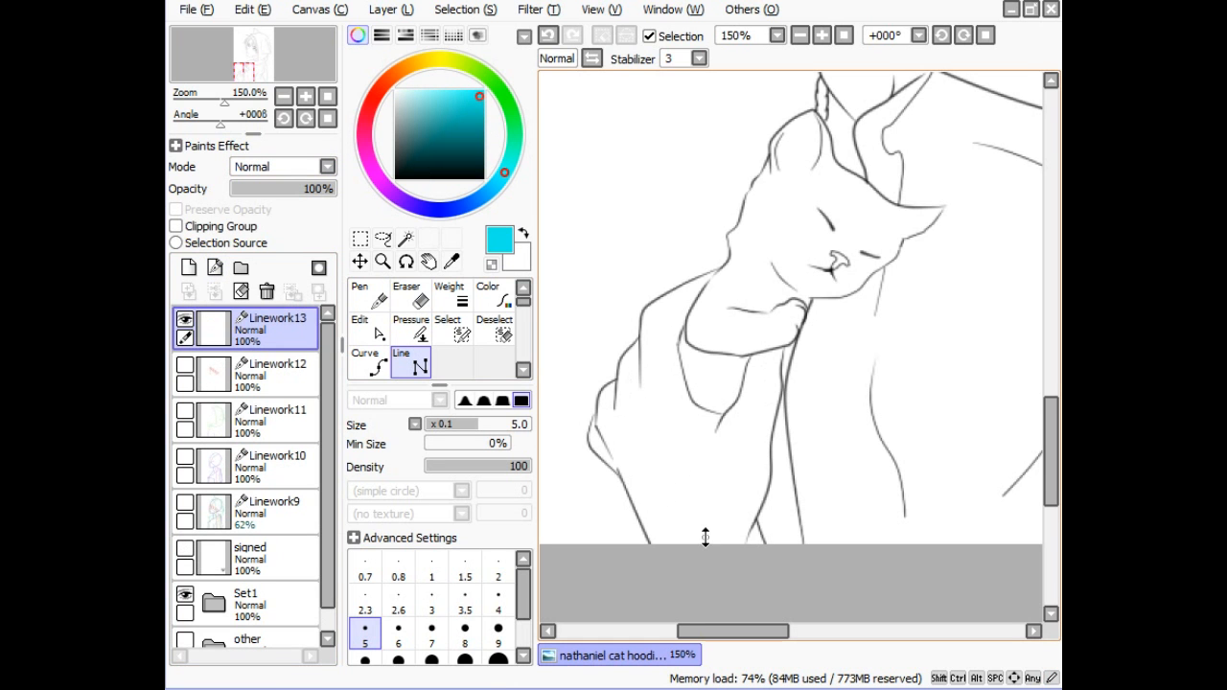
- Try several cyan straight guide lines over the hand, undoing the unwanted ones
{"action": "mouse_move", "coordinate": [709, 541]}
{"action": "left_mouse_down"}
{"action": "mouse_move", "coordinate": [738, 530]}
{"action": "mouse_move", "coordinate": [677, 533]}
{"action": "mouse_move", "coordinate": [794, 520]}
{"action": "mouse_move", "coordinate": [790, 537]}
{"action": "left_mouse_up"}
{"action": "key", "text": "ctrl+z"}
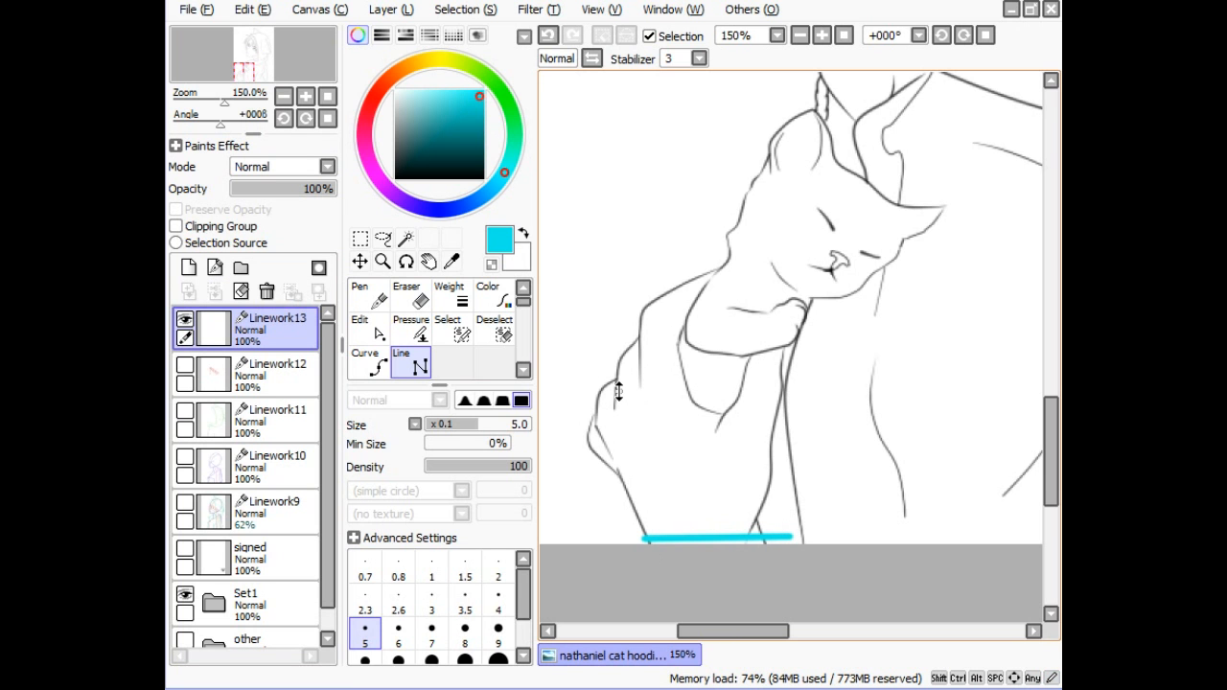
{"action": "mouse_move", "coordinate": [619, 375]}
{"action": "left_mouse_down"}
{"action": "mouse_move", "coordinate": [665, 501]}
{"action": "mouse_move", "coordinate": [695, 537]}
{"action": "mouse_move", "coordinate": [776, 351]}
{"action": "left_mouse_up"}
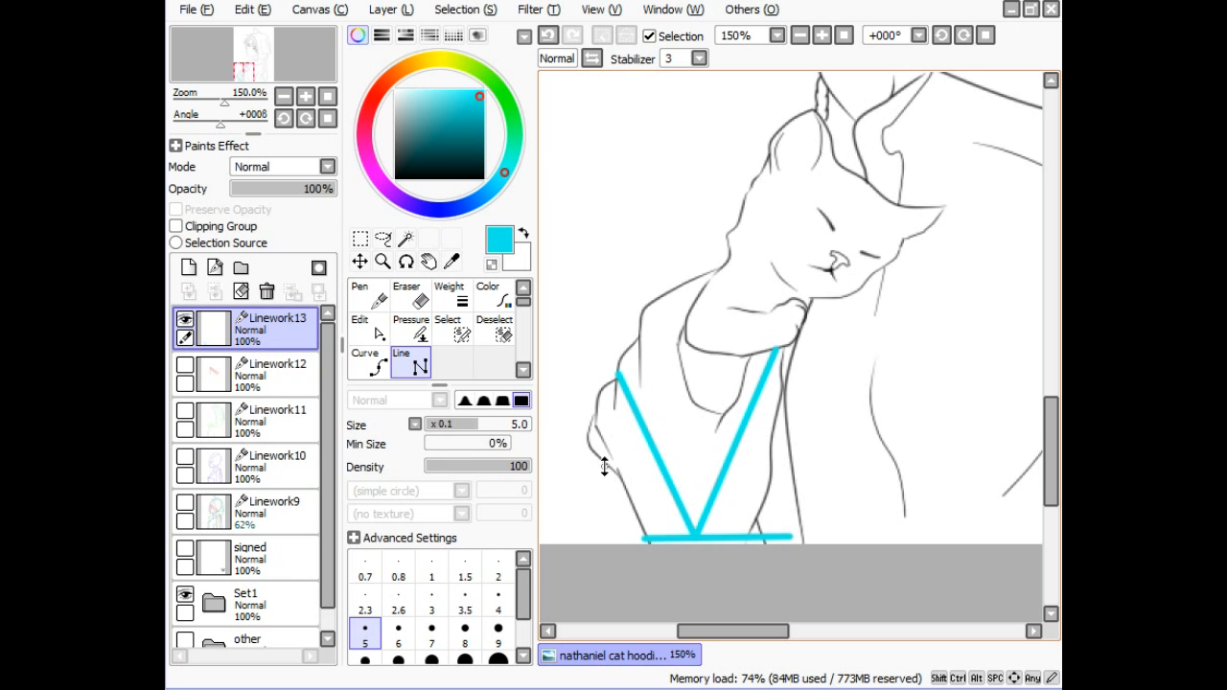
{"action": "mouse_move", "coordinate": [596, 457]}
{"action": "left_mouse_down"}
{"action": "mouse_move", "coordinate": [661, 352]}
{"action": "mouse_move", "coordinate": [684, 343]}
{"action": "left_mouse_up"}
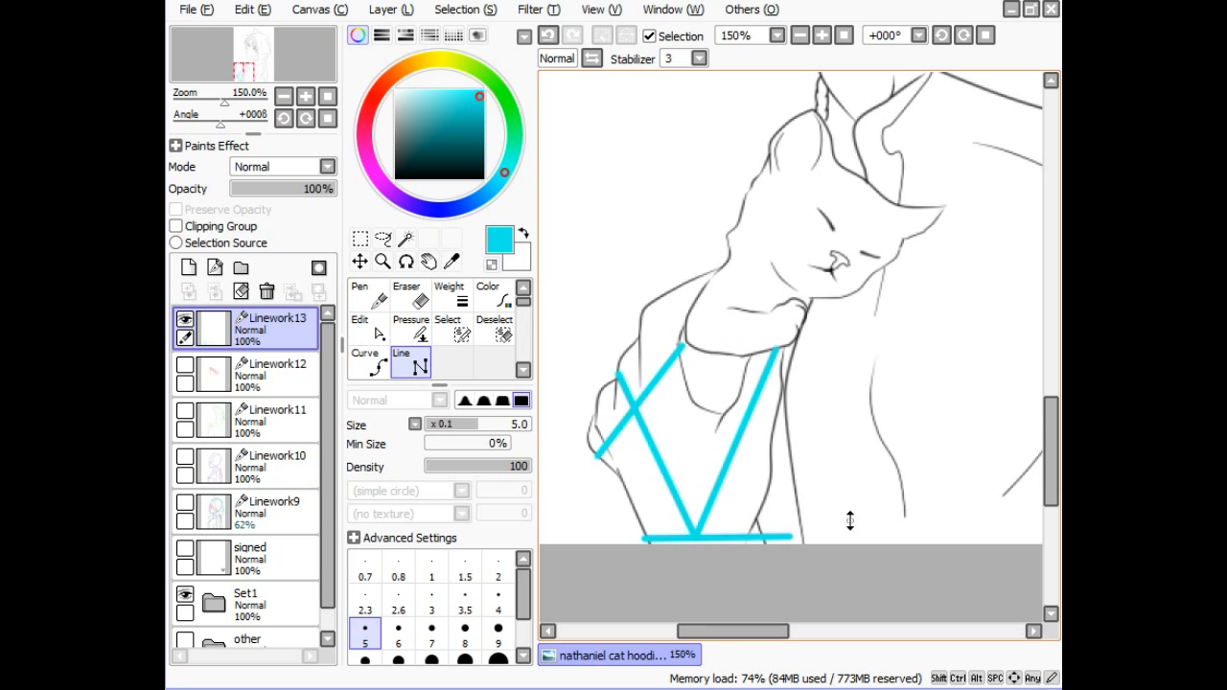
{"action": "key", "text": "ctrl+z"}
{"action": "key", "text": "ctrl+z"}
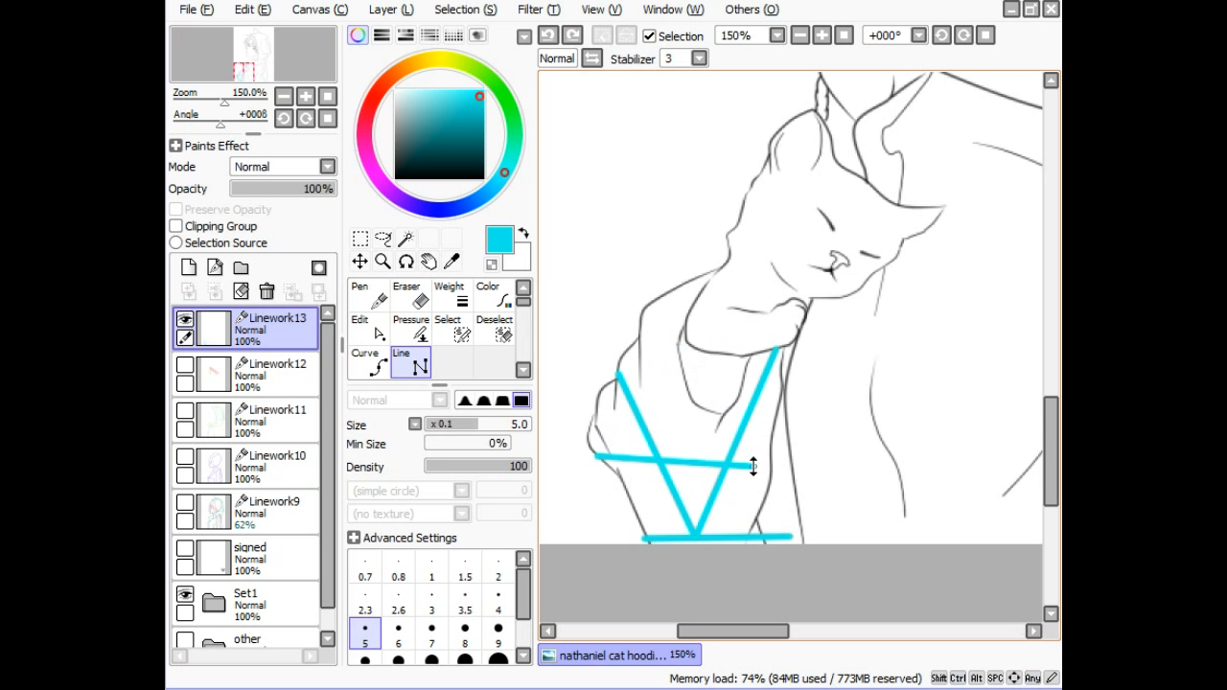
{"action": "key", "text": "ctrl+z"}
{"action": "key", "text": "ctrl+z"}
{"action": "key", "text": "ctrl+z"}
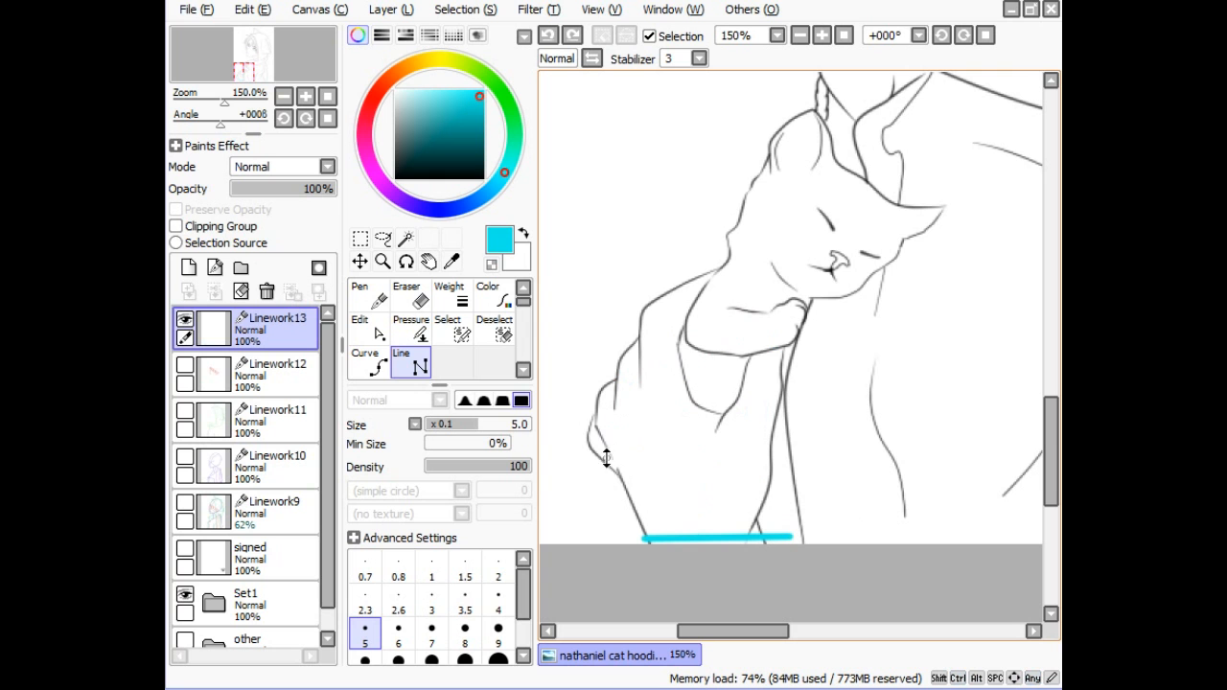
- Draw two cyan lines from the hand's left corner to the baseline and shorten the baseline's right end
{"action": "left_click_drag", "start_coordinate": [596, 433], "coordinate": [647, 543]}
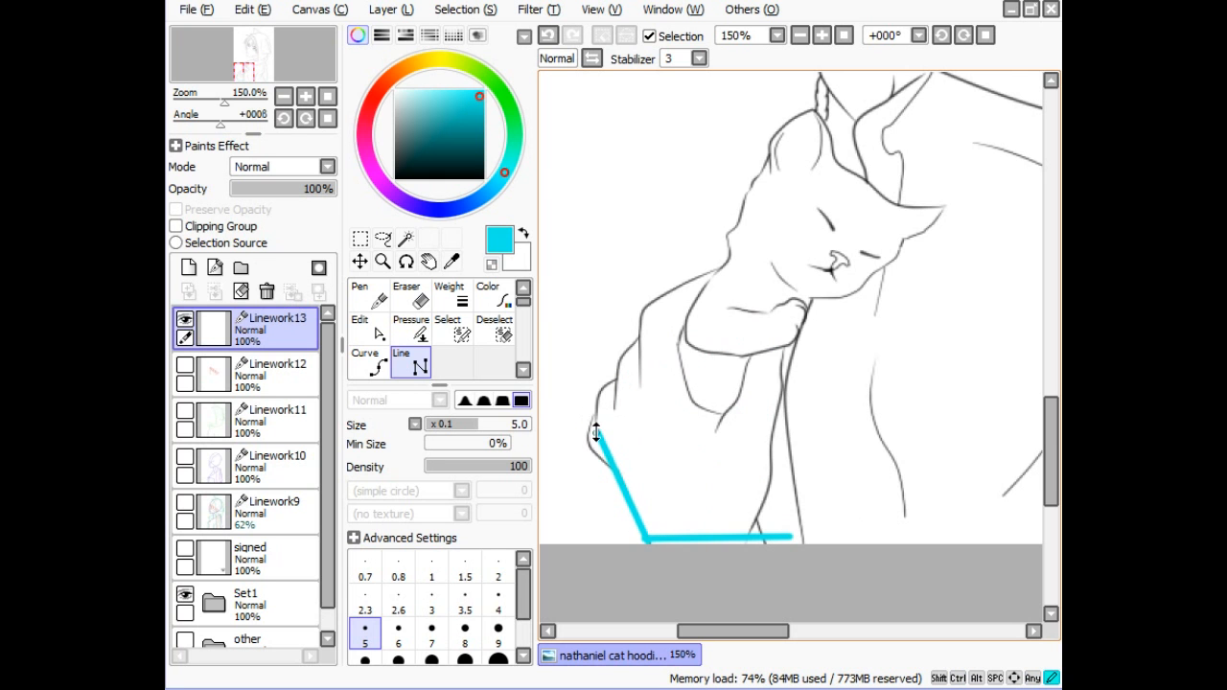
{"action": "mouse_move", "coordinate": [596, 433]}
{"action": "left_mouse_down"}
{"action": "mouse_move", "coordinate": [678, 337]}
{"action": "mouse_move", "coordinate": [706, 416]}
{"action": "mouse_move", "coordinate": [773, 431]}
{"action": "mouse_move", "coordinate": [768, 539]}
{"action": "left_mouse_up"}
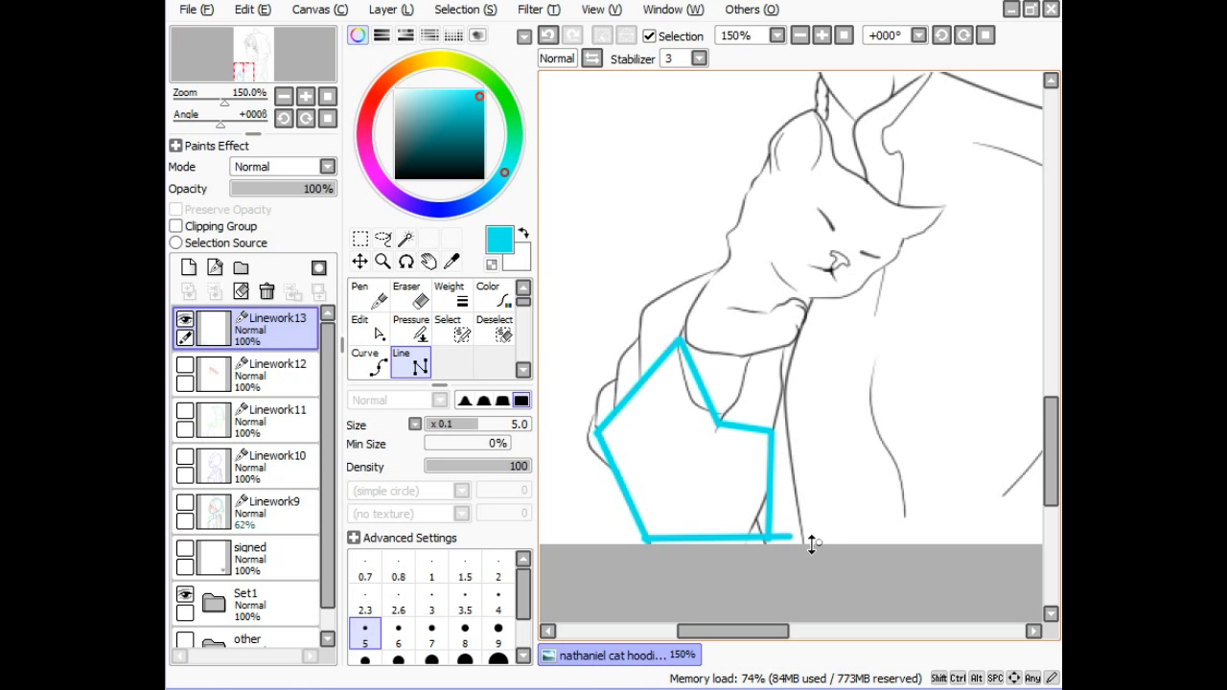
{"action": "left_click", "coordinate": [374, 330]}
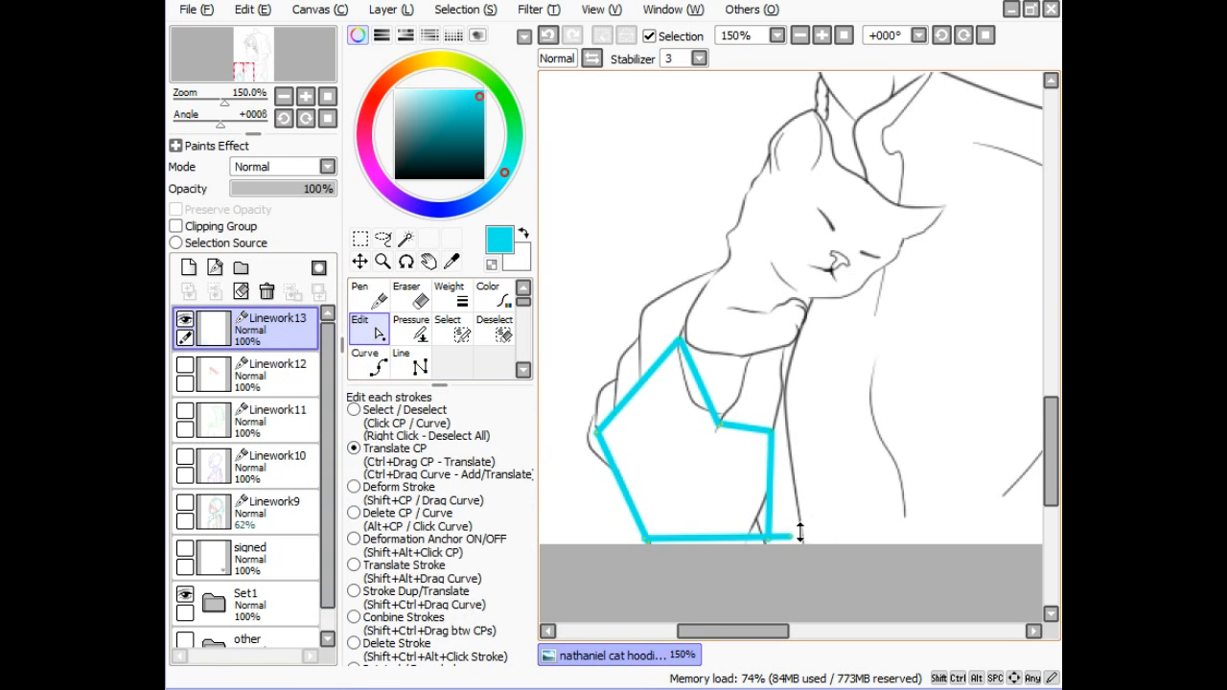
{"action": "left_click_drag", "start_coordinate": [798, 535], "coordinate": [767, 537]}
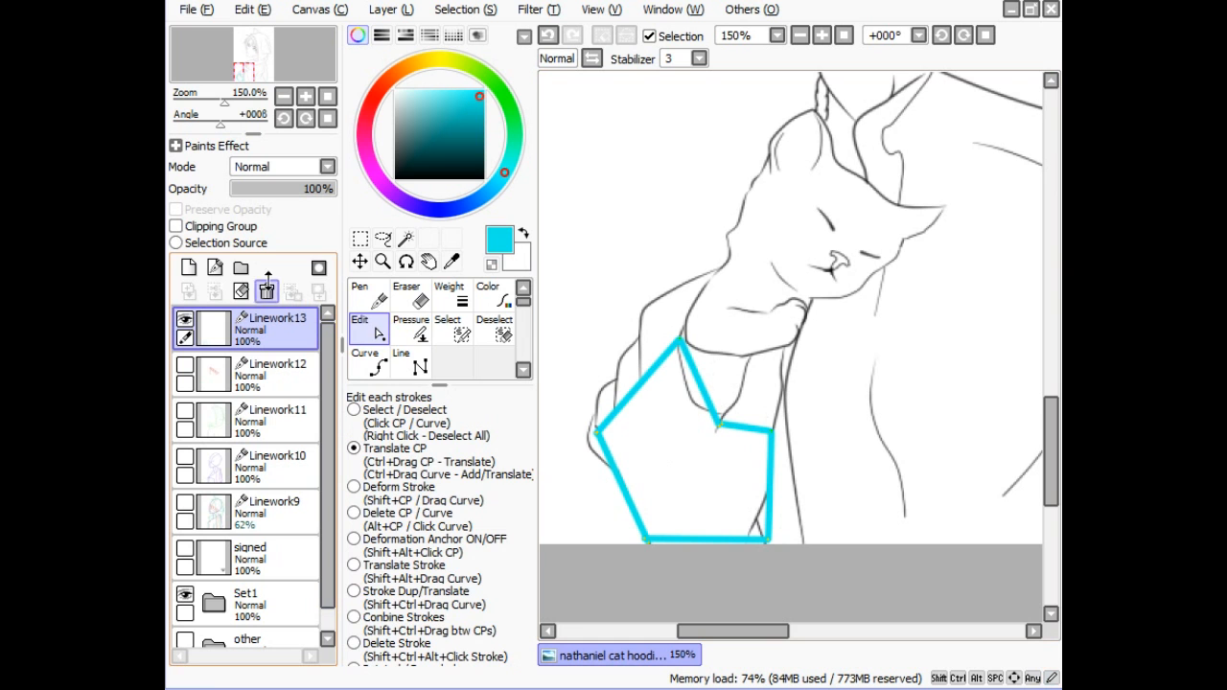
- Add cyan straight segments boxing in the left, top and right sides of the sleeve and hand
{"action": "left_click", "coordinate": [417, 364]}
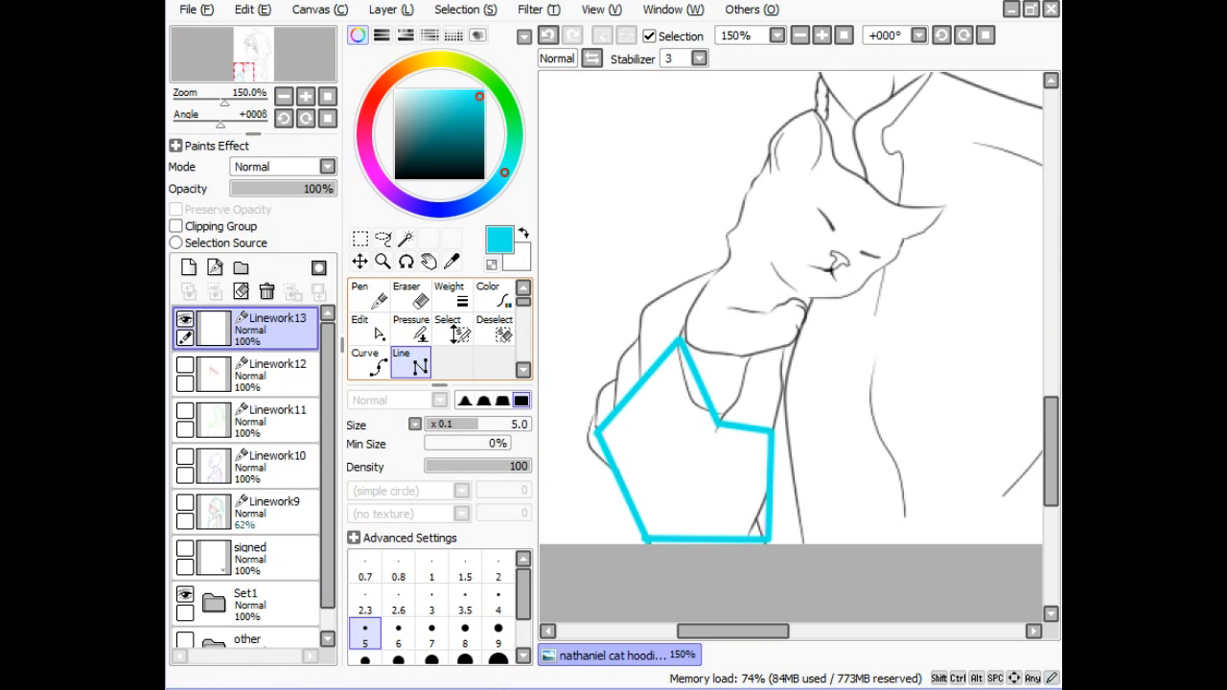
{"action": "left_click_drag", "start_coordinate": [605, 464], "coordinate": [591, 405]}
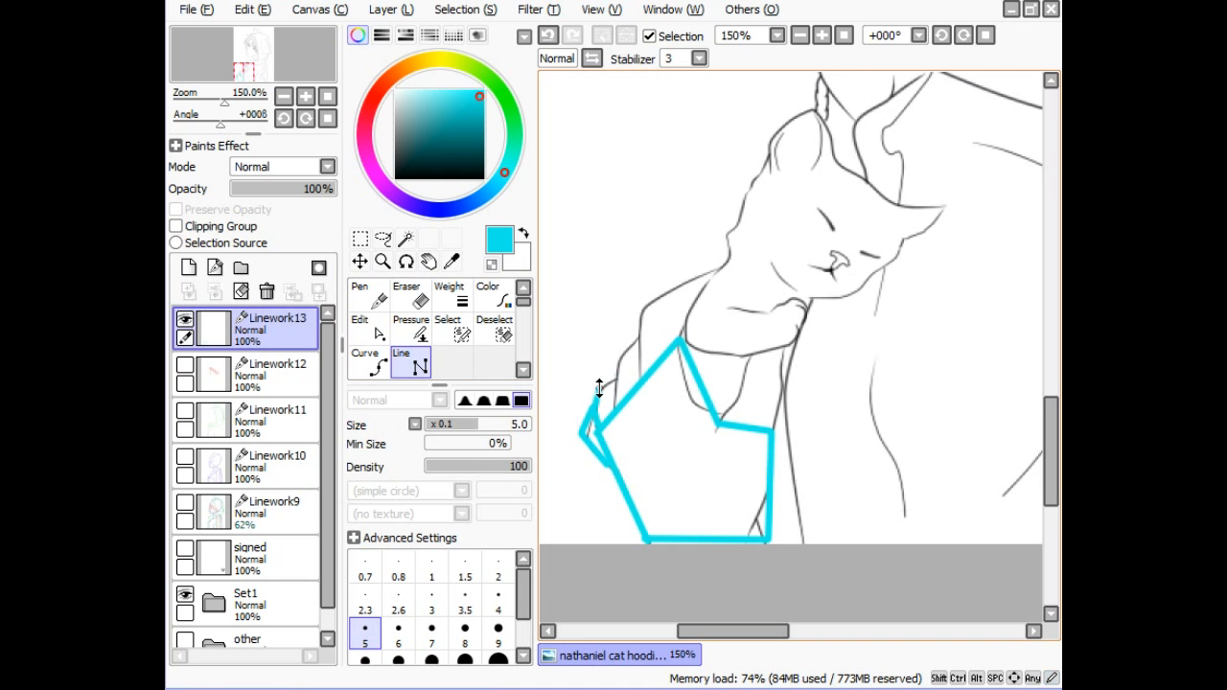
{"action": "mouse_move", "coordinate": [599, 389]}
{"action": "left_mouse_down"}
{"action": "mouse_move", "coordinate": [618, 371]}
{"action": "mouse_move", "coordinate": [614, 410]}
{"action": "mouse_move", "coordinate": [621, 340]}
{"action": "mouse_move", "coordinate": [641, 334]}
{"action": "mouse_move", "coordinate": [641, 379]}
{"action": "left_mouse_up"}
{"action": "mouse_move", "coordinate": [642, 331]}
{"action": "left_mouse_down"}
{"action": "mouse_move", "coordinate": [645, 302]}
{"action": "mouse_move", "coordinate": [717, 269]}
{"action": "left_mouse_up"}
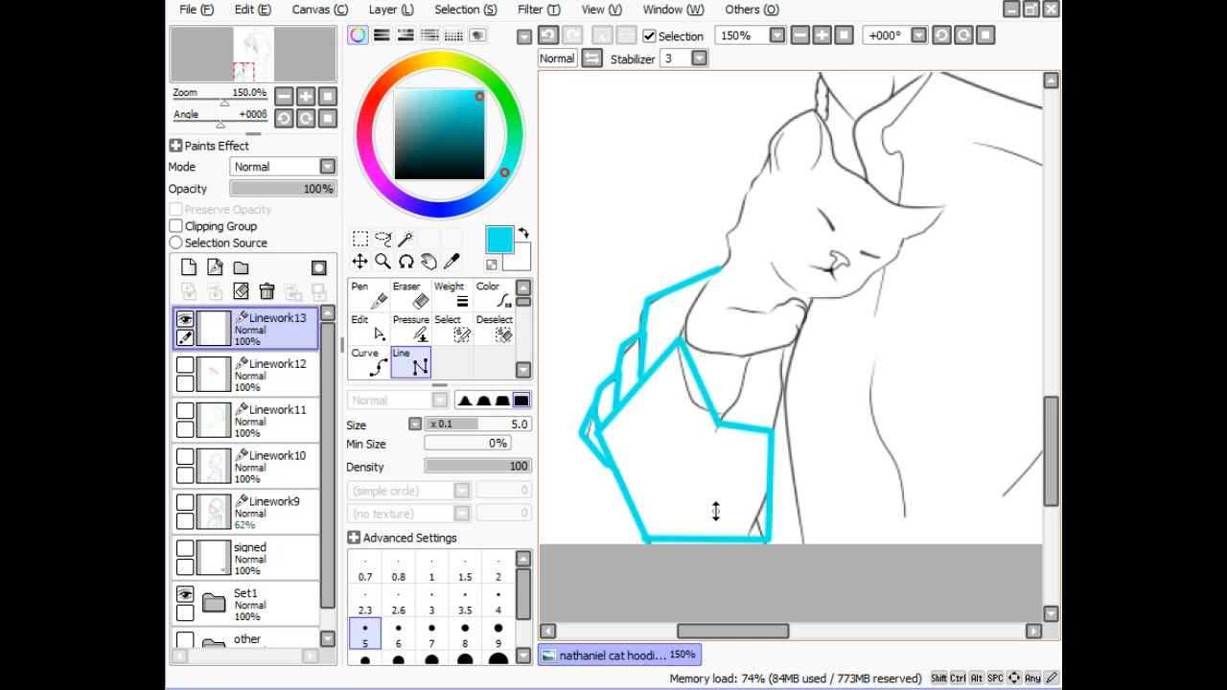
{"action": "mouse_move", "coordinate": [721, 420]}
{"action": "left_mouse_down"}
{"action": "mouse_move", "coordinate": [745, 387]}
{"action": "mouse_move", "coordinate": [744, 355]}
{"action": "left_mouse_up"}
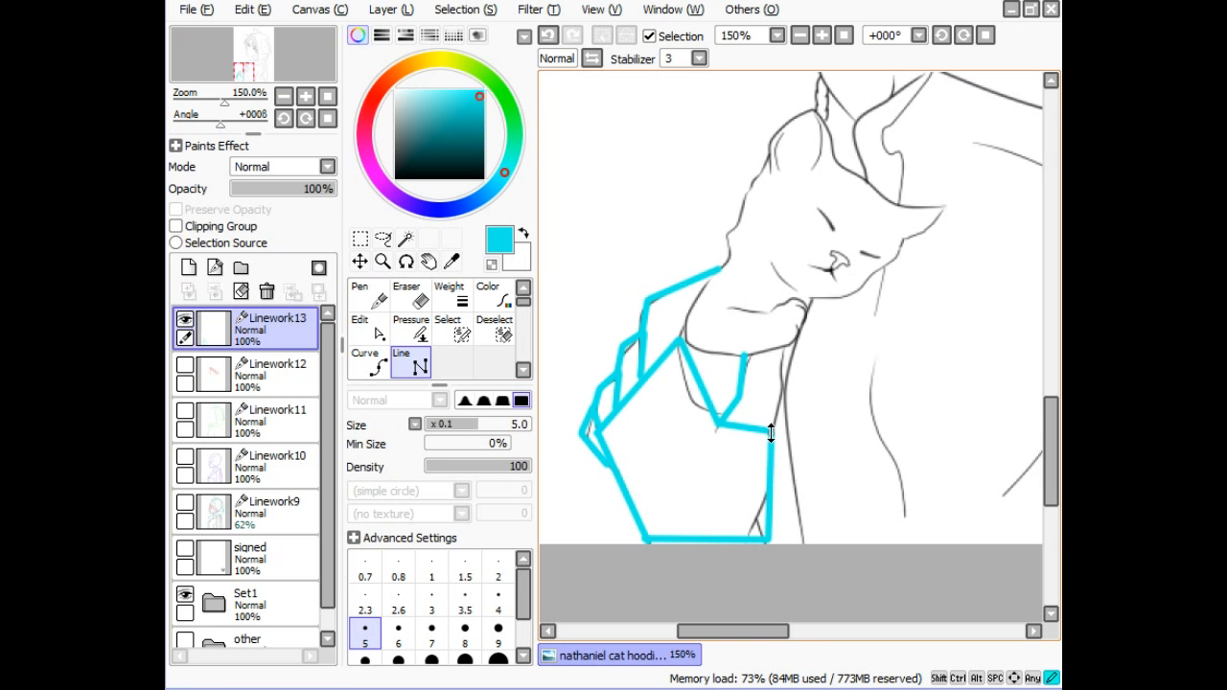
{"action": "left_click_drag", "start_coordinate": [770, 432], "coordinate": [782, 346]}
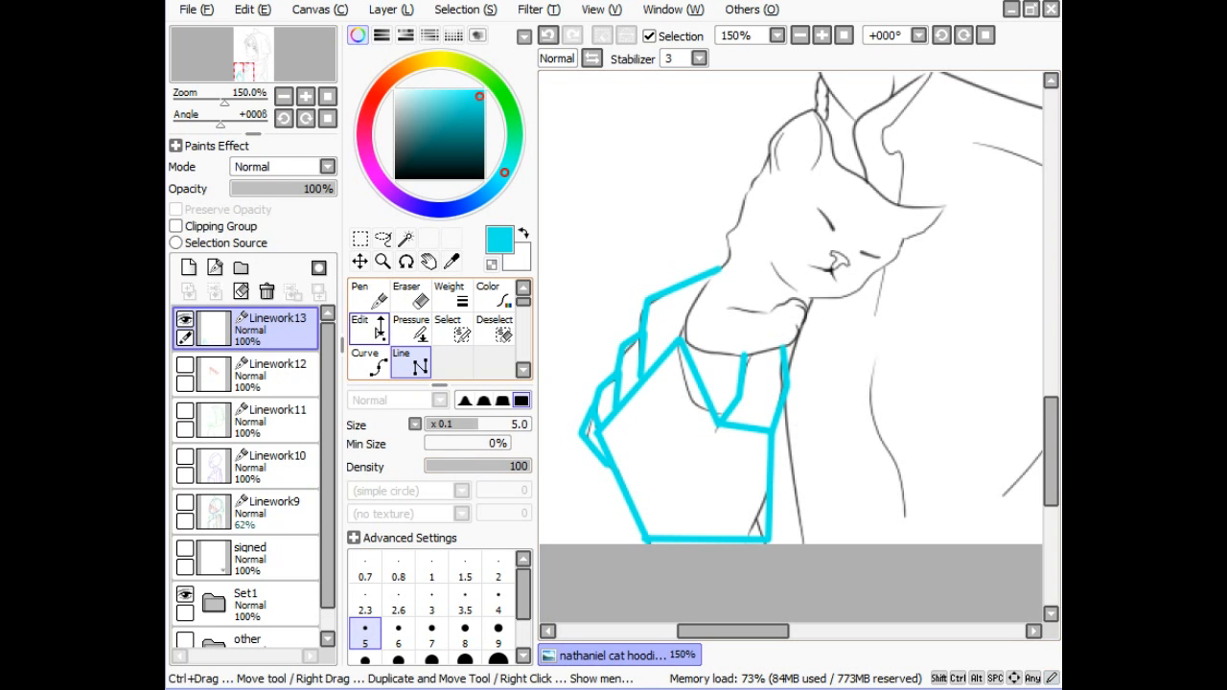
- Switch to orange and try a line segment and pen stroke on the hand, undoing both
{"action": "left_click", "coordinate": [418, 62]}
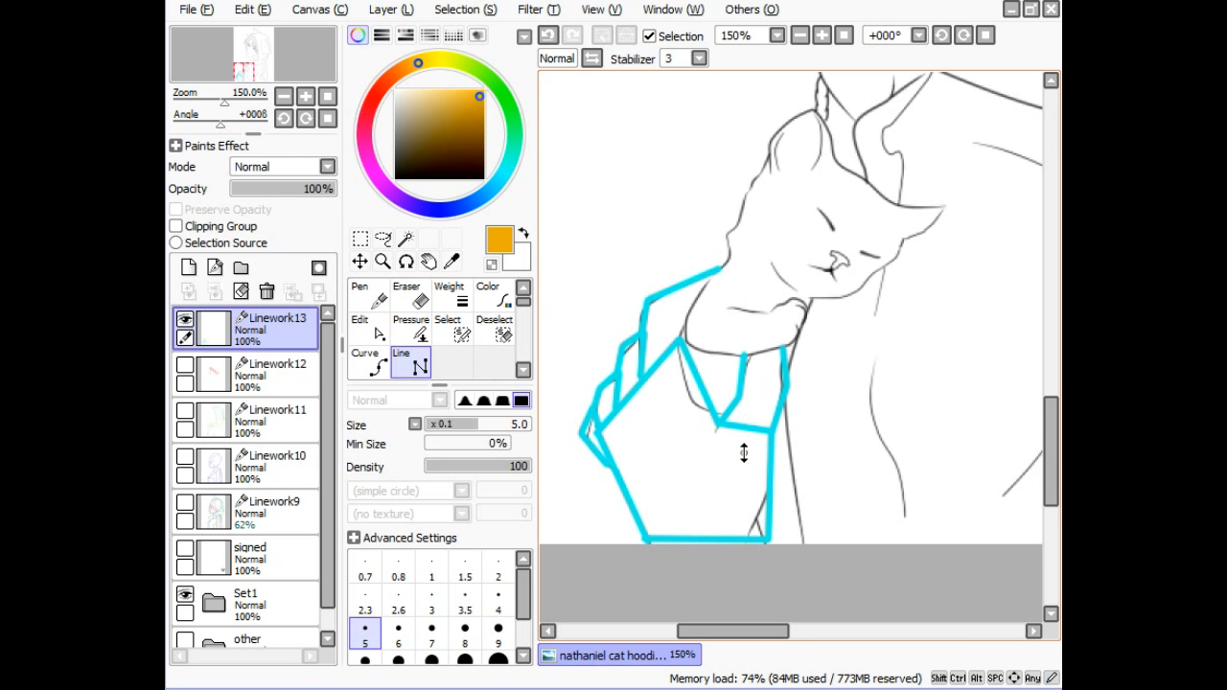
{"action": "mouse_move", "coordinate": [744, 453]}
{"action": "left_mouse_down"}
{"action": "mouse_move", "coordinate": [777, 377]}
{"action": "mouse_move", "coordinate": [747, 462]}
{"action": "left_mouse_up"}
{"action": "left_click", "coordinate": [756, 453]}
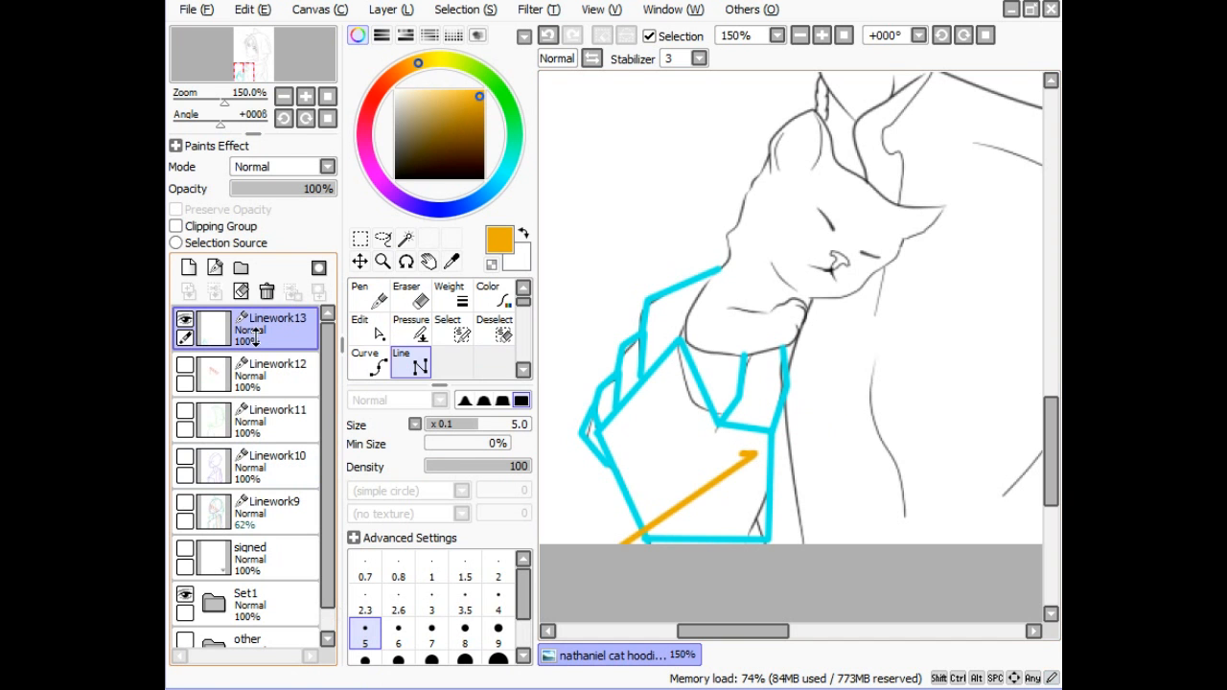
{"action": "key", "text": "ctrl+z"}
{"action": "key", "text": "ctrl+z"}
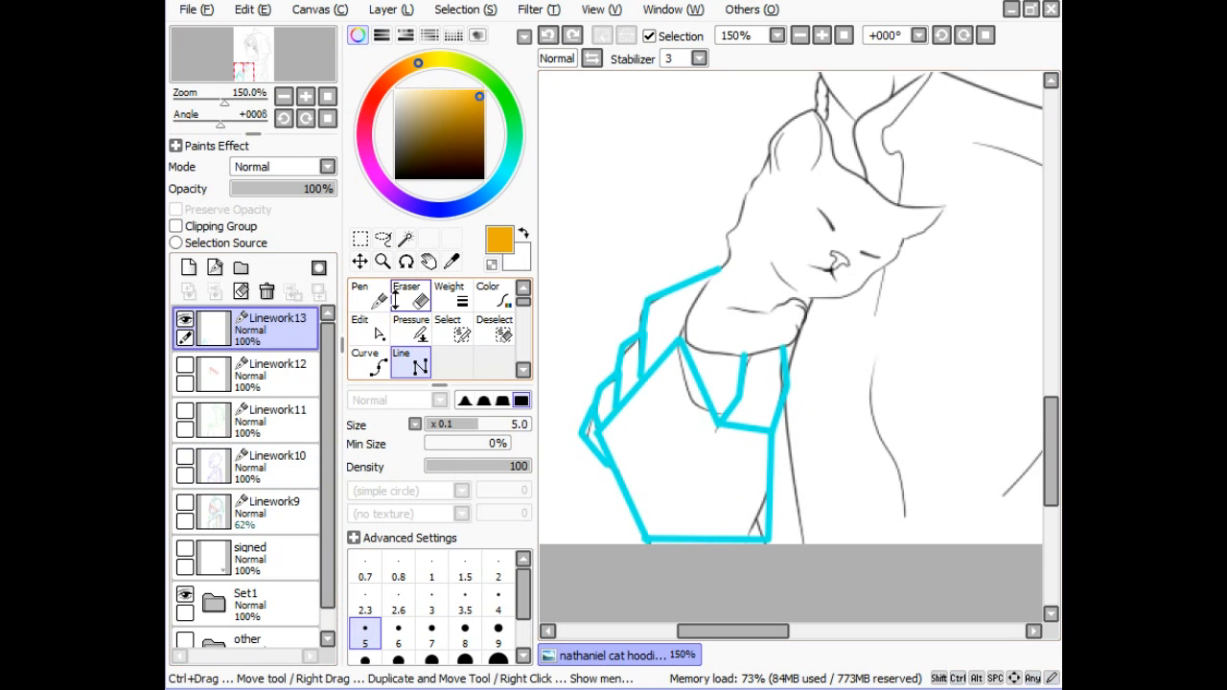
{"action": "key", "text": "n"}
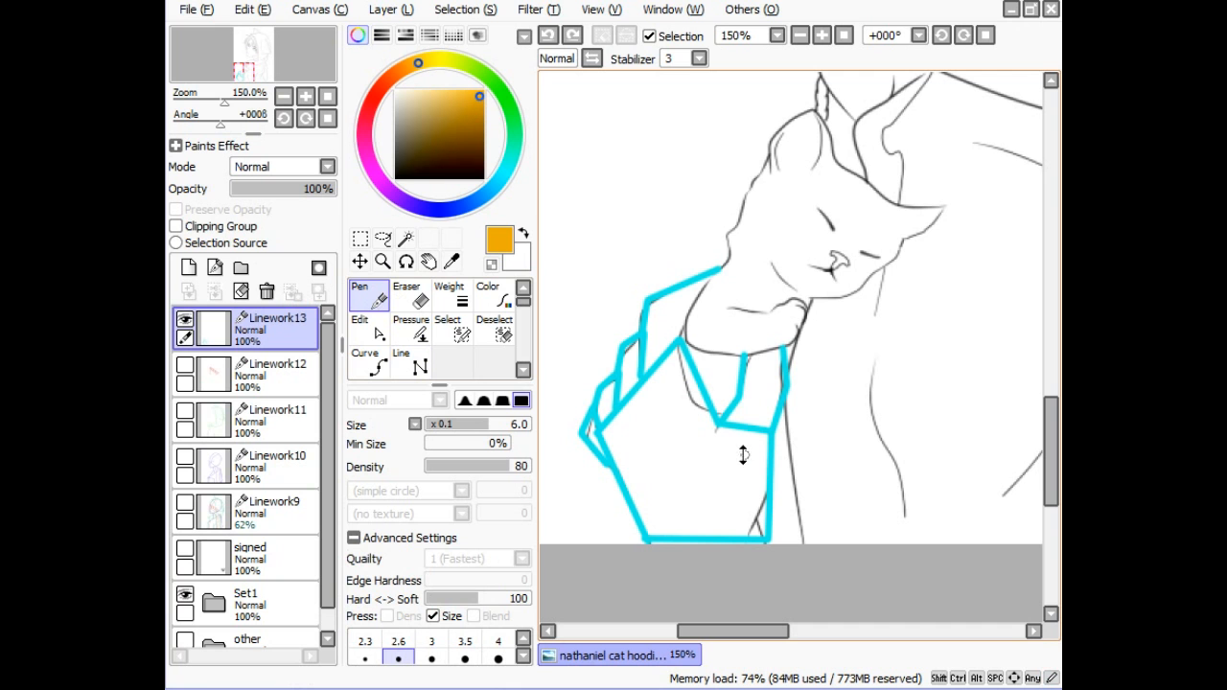
{"action": "left_click_drag", "start_coordinate": [748, 455], "coordinate": [744, 453]}
{"action": "left_click_drag", "start_coordinate": [745, 456], "coordinate": [782, 381]}
{"action": "key", "text": "ctrl+z"}
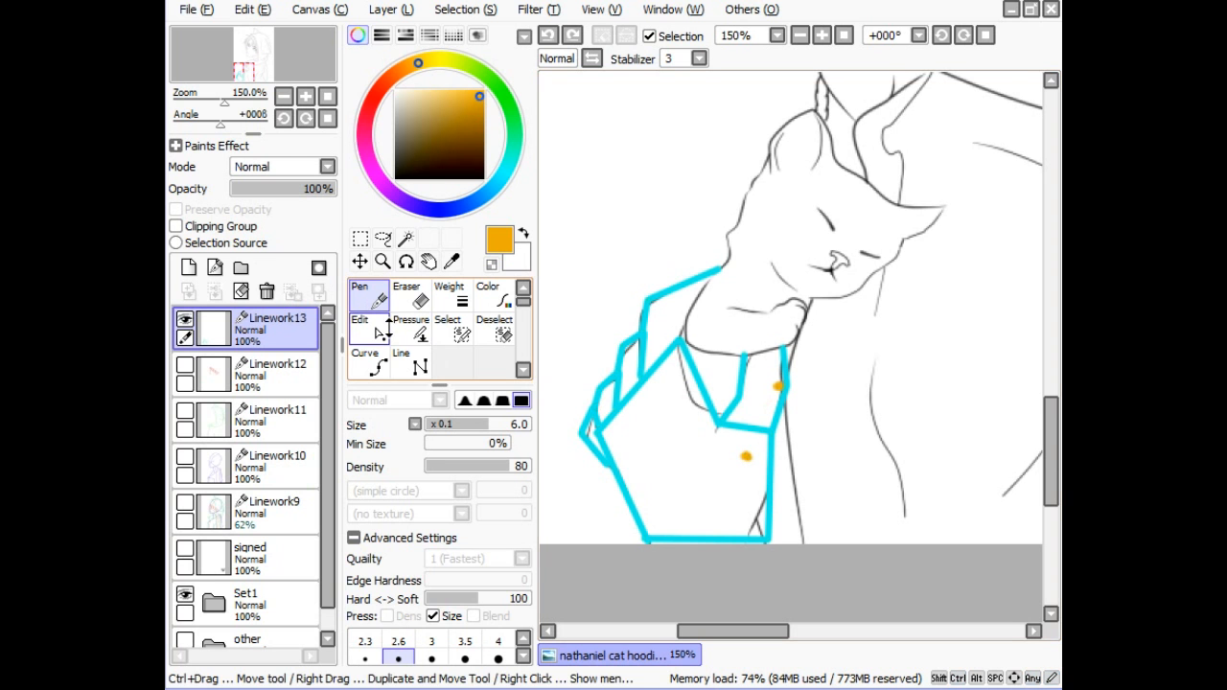
- Draw a bent orange straight guide up the hand's right side beside the kitten
{"action": "left_click", "coordinate": [416, 362]}
{"action": "mouse_move", "coordinate": [746, 456]}
{"action": "left_mouse_down"}
{"action": "mouse_move", "coordinate": [783, 387]}
{"action": "mouse_move", "coordinate": [772, 337]}
{"action": "left_mouse_up"}
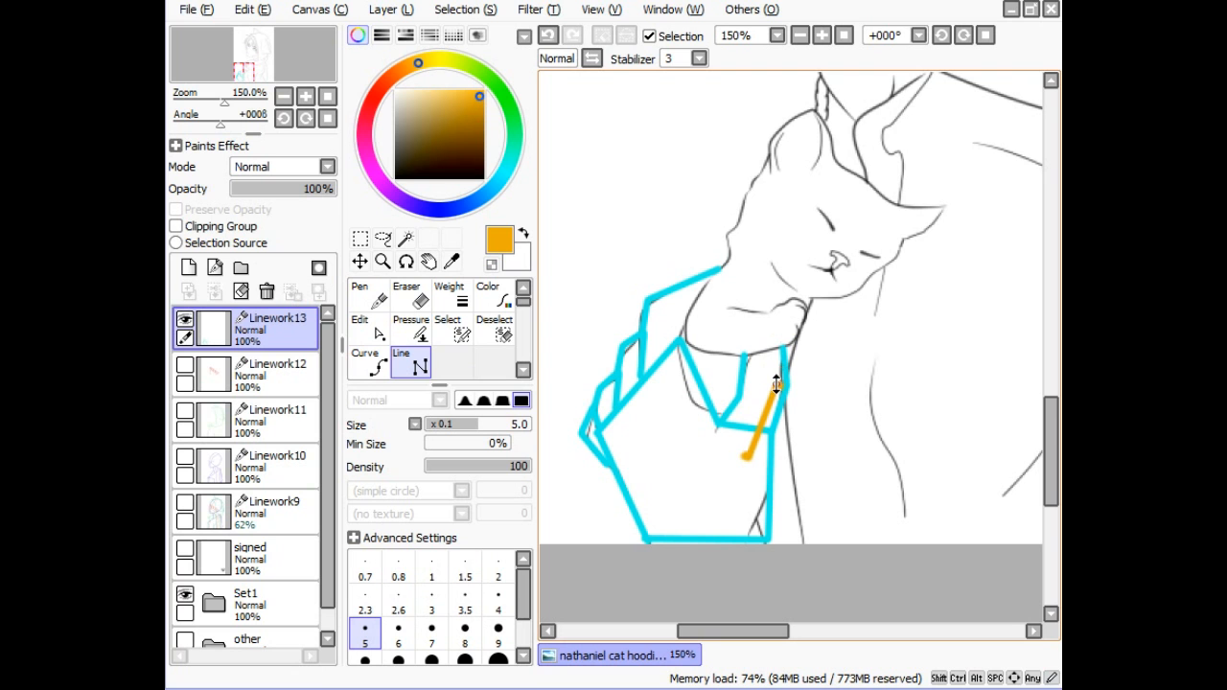
{"action": "left_click", "coordinate": [779, 385]}
{"action": "left_click", "coordinate": [771, 337]}
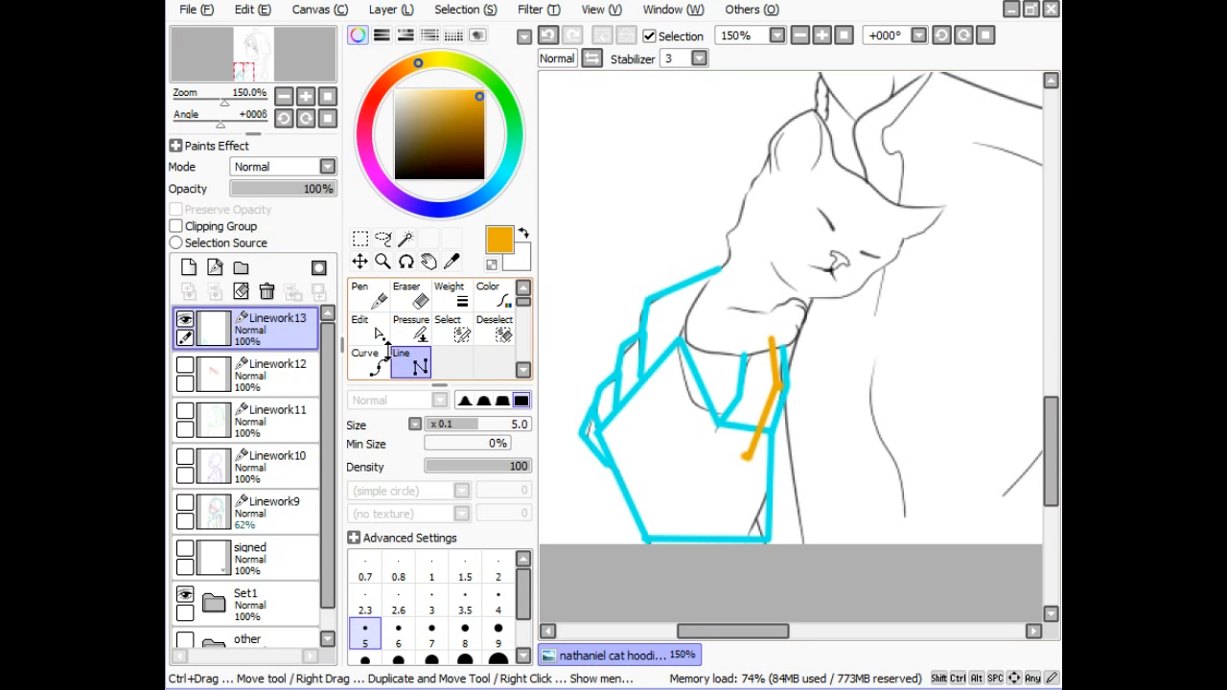
- Mark six orange dots along the left side of the hand with the pen
{"action": "left_click", "coordinate": [363, 295]}
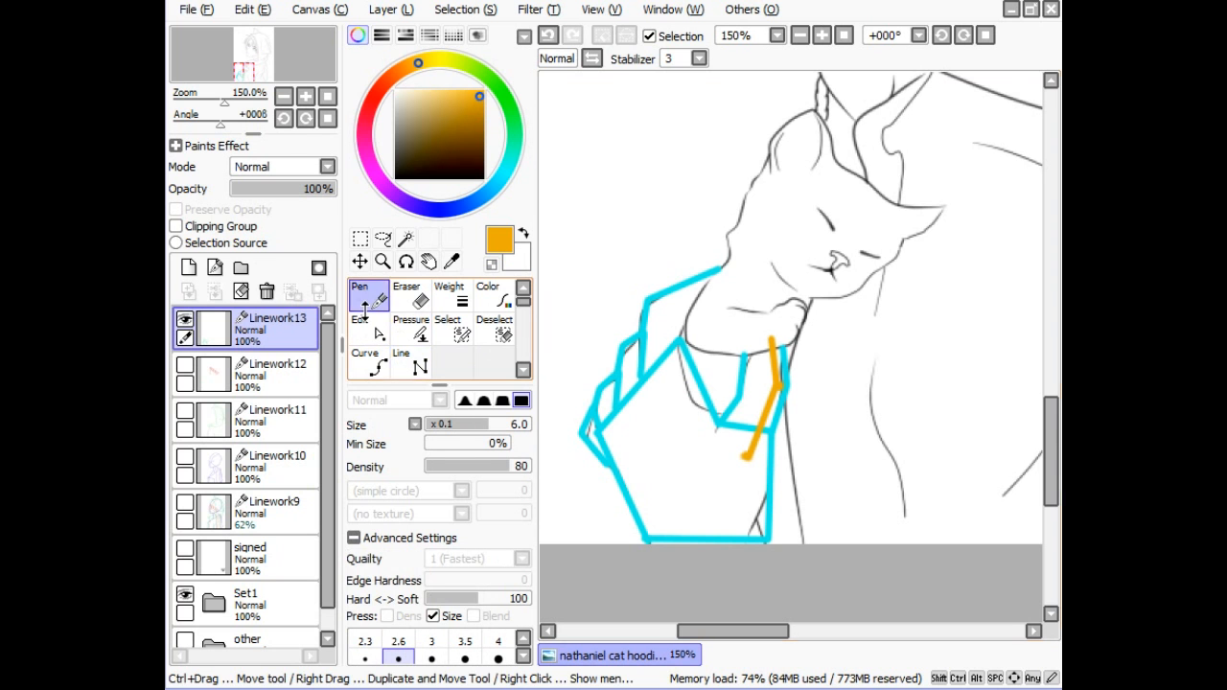
{"action": "left_click", "coordinate": [650, 374]}
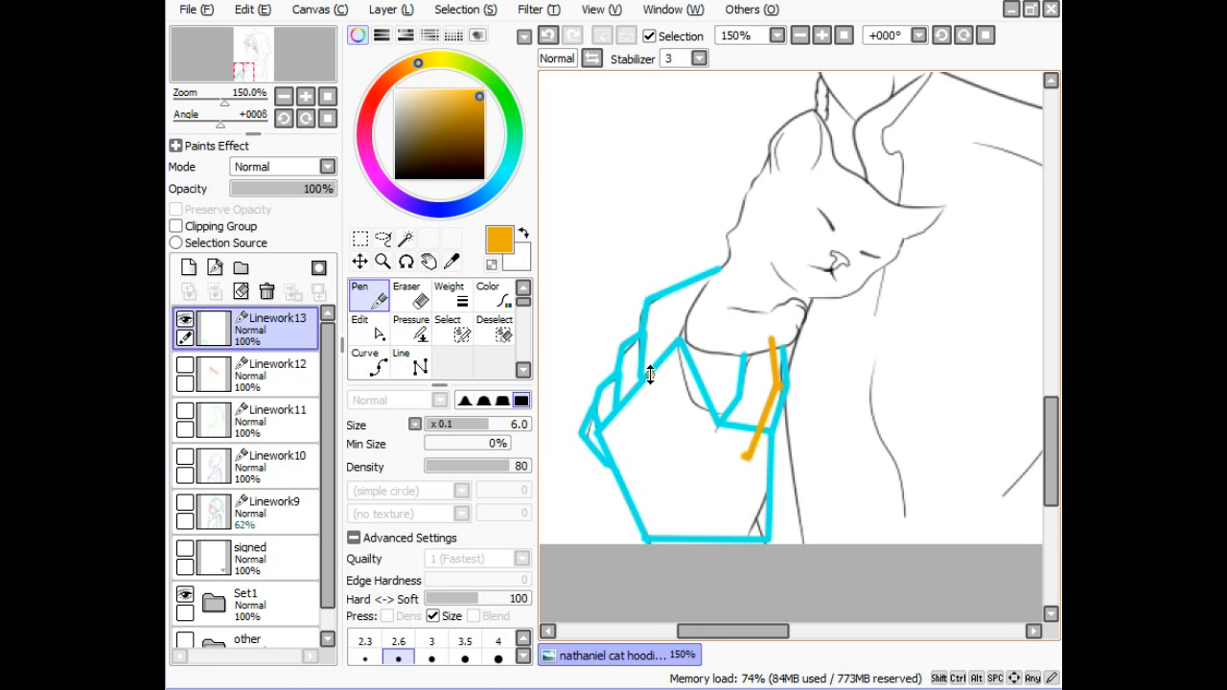
{"action": "left_click", "coordinate": [648, 303]}
{"action": "left_click", "coordinate": [618, 351]}
{"action": "left_click", "coordinate": [618, 409]}
{"action": "left_click", "coordinate": [590, 401]}
{"action": "left_click", "coordinate": [601, 431]}
{"action": "left_click", "coordinate": [414, 366]}
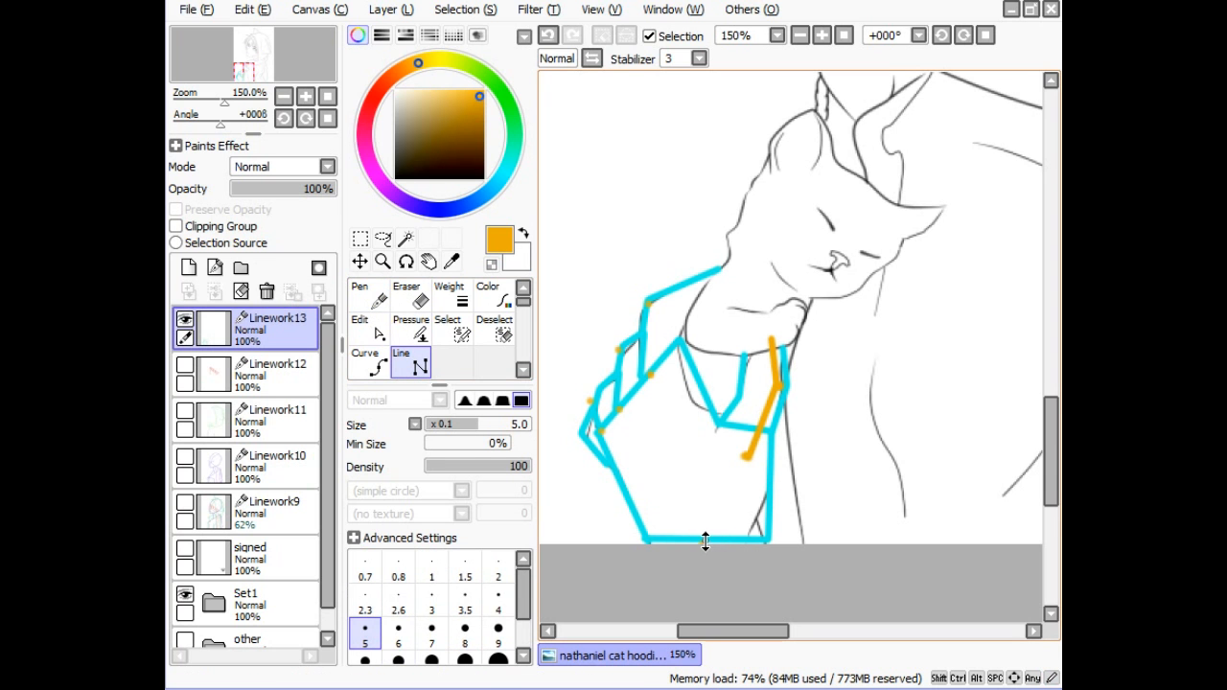
- Draw a fan of orange guide lines on Linework13 across the sleeve and arm
{"action": "left_click_drag", "start_coordinate": [704, 541], "coordinate": [788, 418]}
{"action": "left_click_drag", "start_coordinate": [652, 379], "coordinate": [706, 542]}
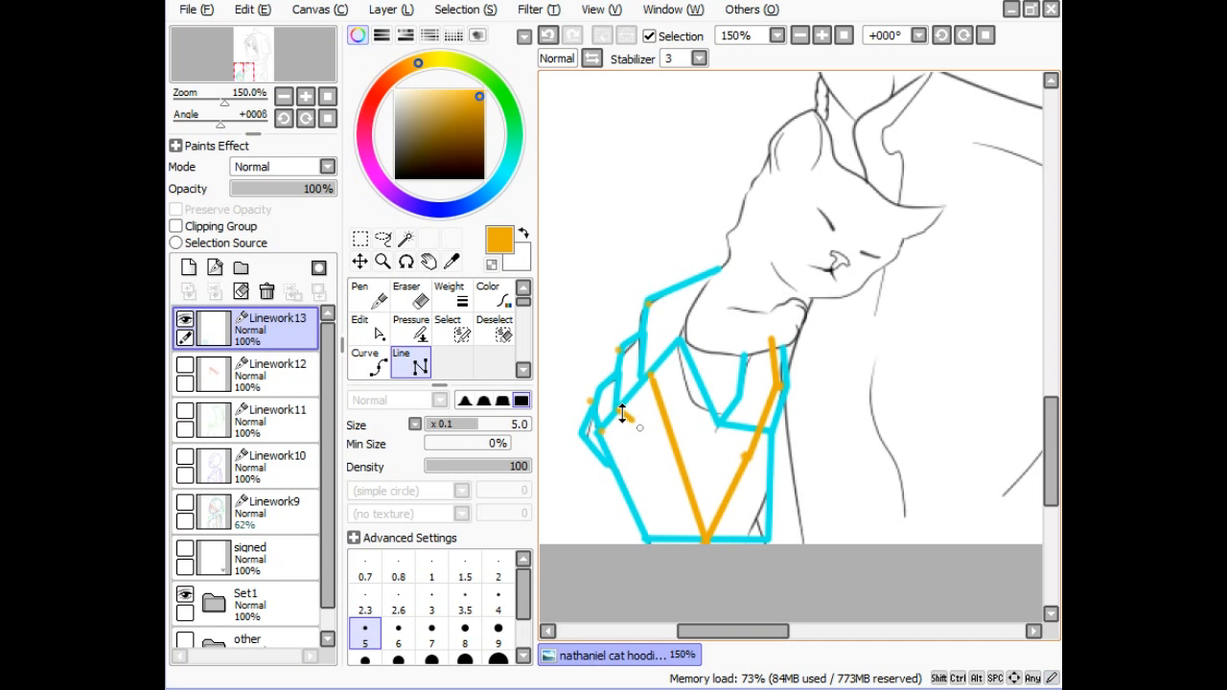
{"action": "mouse_move", "coordinate": [620, 409]}
{"action": "left_mouse_down"}
{"action": "mouse_move", "coordinate": [706, 548]}
{"action": "mouse_move", "coordinate": [621, 470]}
{"action": "mouse_move", "coordinate": [636, 466]}
{"action": "mouse_move", "coordinate": [692, 517]}
{"action": "mouse_move", "coordinate": [596, 431]}
{"action": "left_mouse_up"}
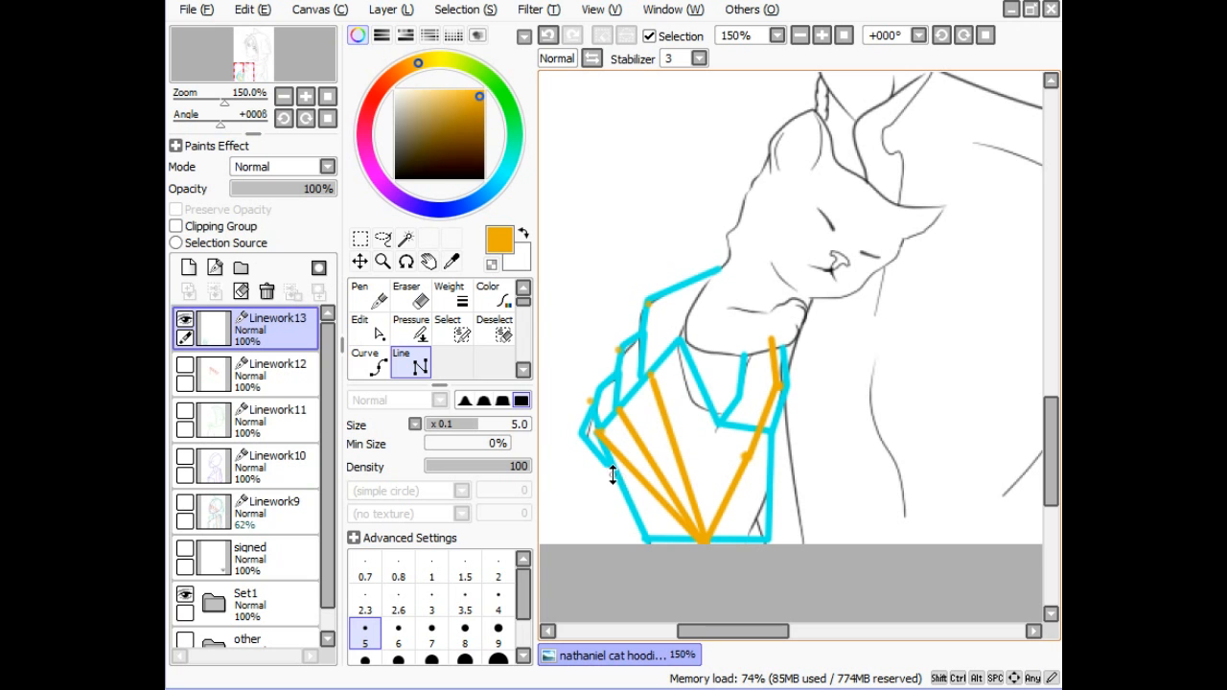
{"action": "left_click_drag", "start_coordinate": [609, 469], "coordinate": [701, 548]}
{"action": "left_click", "coordinate": [620, 409]}
{"action": "double_click", "coordinate": [621, 350]}
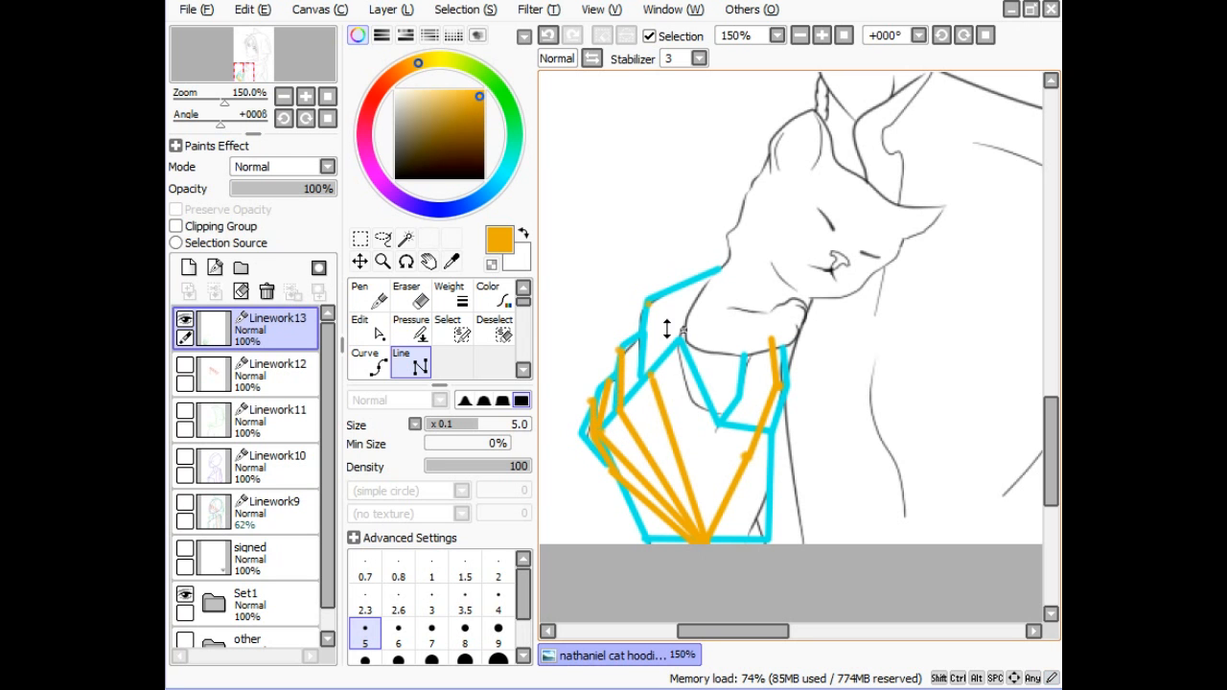
{"action": "left_click", "coordinate": [646, 376]}
{"action": "left_click", "coordinate": [648, 303]}
{"action": "double_click", "coordinate": [701, 293]}
- Undo the orange fan lines four times, leaving one short orange line inside the cyan hand
{"action": "key", "text": "ctrl+z"}
{"action": "key", "text": "ctrl+z"}
{"action": "key", "text": "ctrl+z"}
{"action": "key", "text": "ctrl+z"}
{"action": "key", "text": "ctrl+z"}
{"action": "key", "text": "ctrl+z"}
{"action": "key", "text": "ctrl+z"}
{"action": "key", "text": "ctrl+z"}
{"action": "key", "text": "ctrl+z"}
{"action": "key", "text": "ctrl+z"}
{"action": "key", "text": "ctrl+z"}
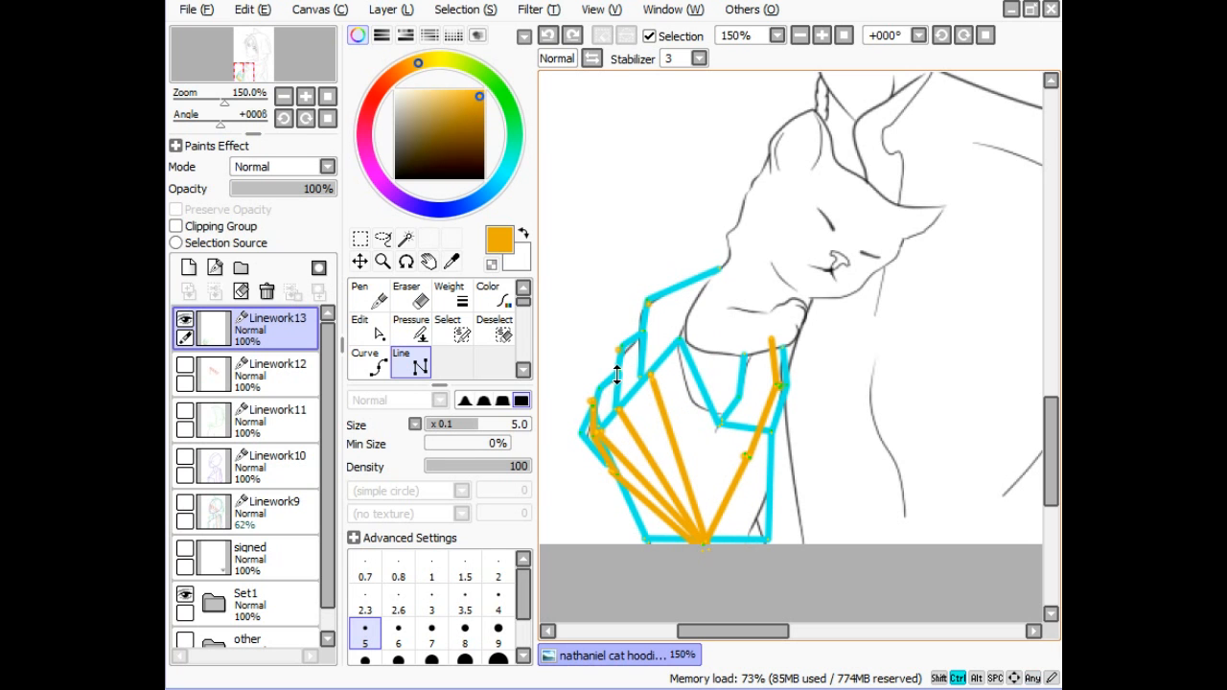
{"action": "key", "text": "ctrl+z"}
{"action": "key", "text": "ctrl+z"}
{"action": "key", "text": "ctrl+z"}
{"action": "key", "text": "ctrl+z"}
{"action": "key", "text": "ctrl+z"}
{"action": "key", "text": "ctrl+z"}
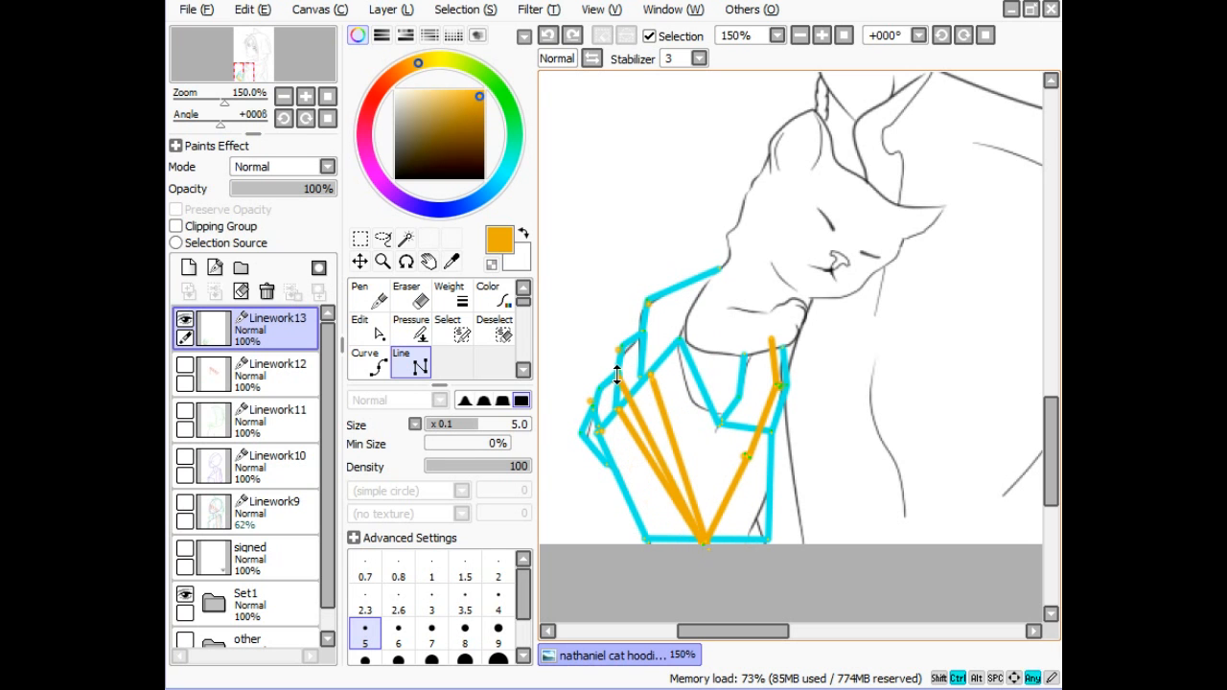
{"action": "key", "text": "ctrl+z"}
{"action": "key", "text": "ctrl+z"}
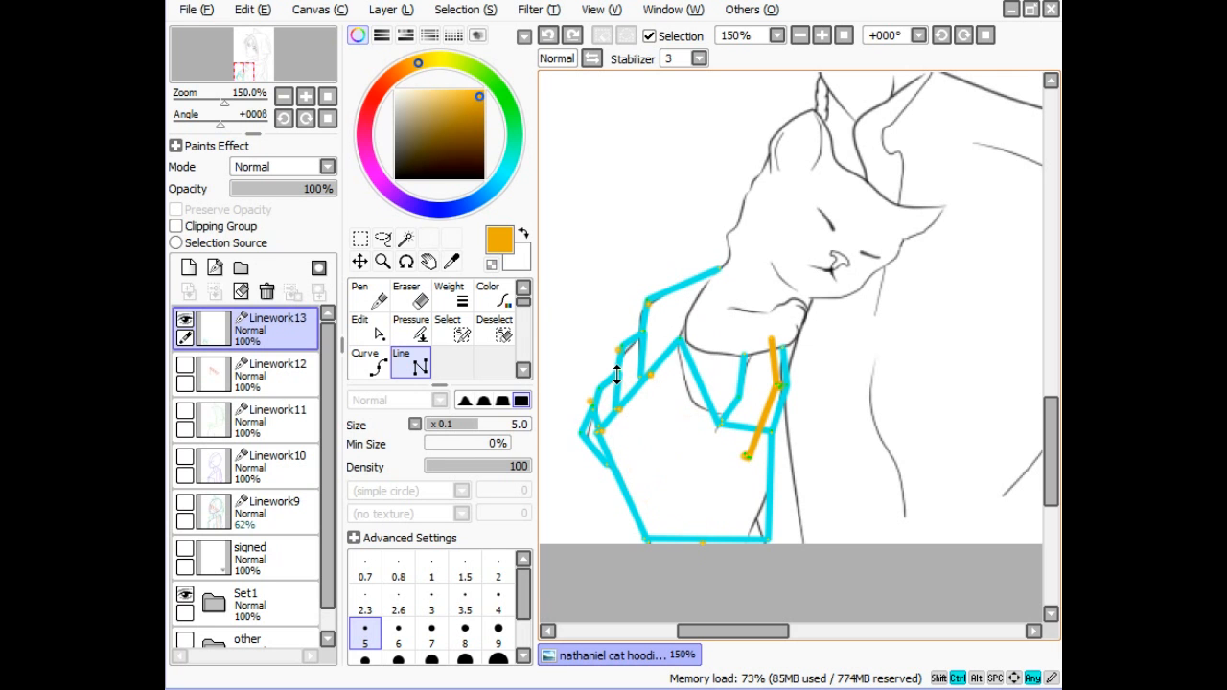
{"action": "key", "text": "ctrl+z"}
{"action": "key", "text": "ctrl+z"}
{"action": "key", "text": "ctrl+z"}
{"action": "key", "text": "ctrl+z"}
{"action": "key", "text": "ctrl+z"}
{"action": "key", "text": "ctrl+z"}
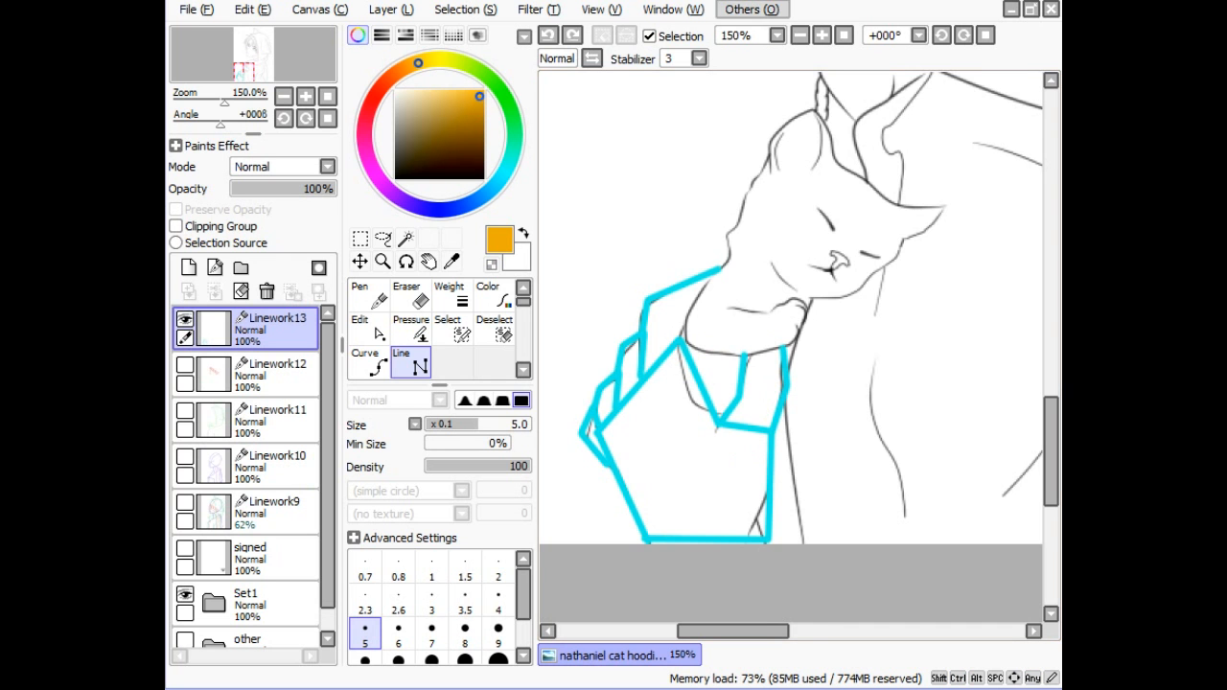
- Zoom out to 50%, hide Linework13's cyan guides, and briefly toggle Set1's visibility
{"action": "left_click", "coordinate": [800, 34]}
{"action": "left_click", "coordinate": [799, 35]}
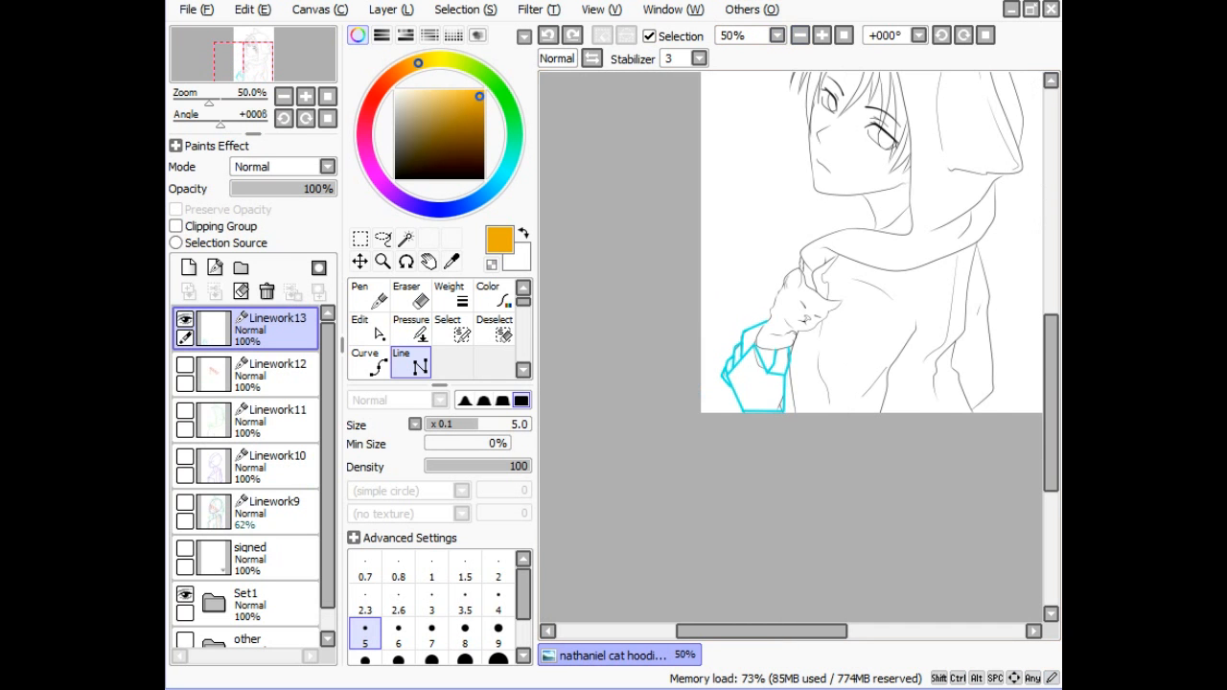
{"action": "left_click_drag", "start_coordinate": [1051, 403], "coordinate": [1051, 355]}
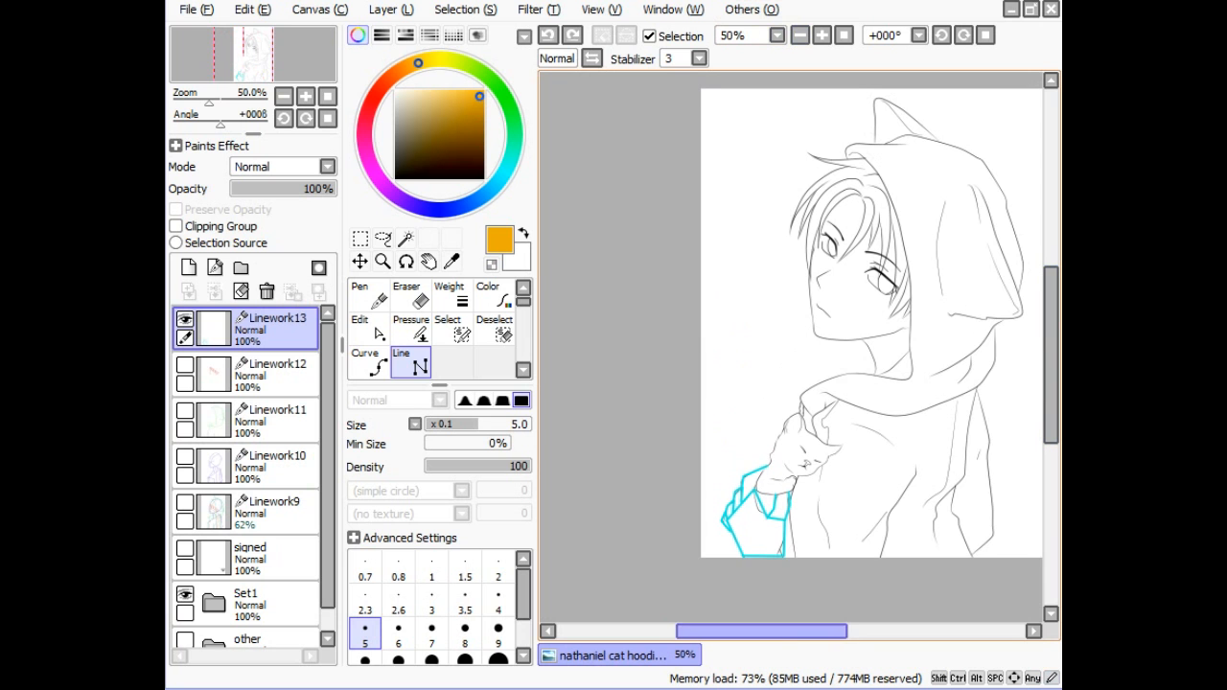
{"action": "left_click_drag", "start_coordinate": [762, 631], "coordinate": [785, 631]}
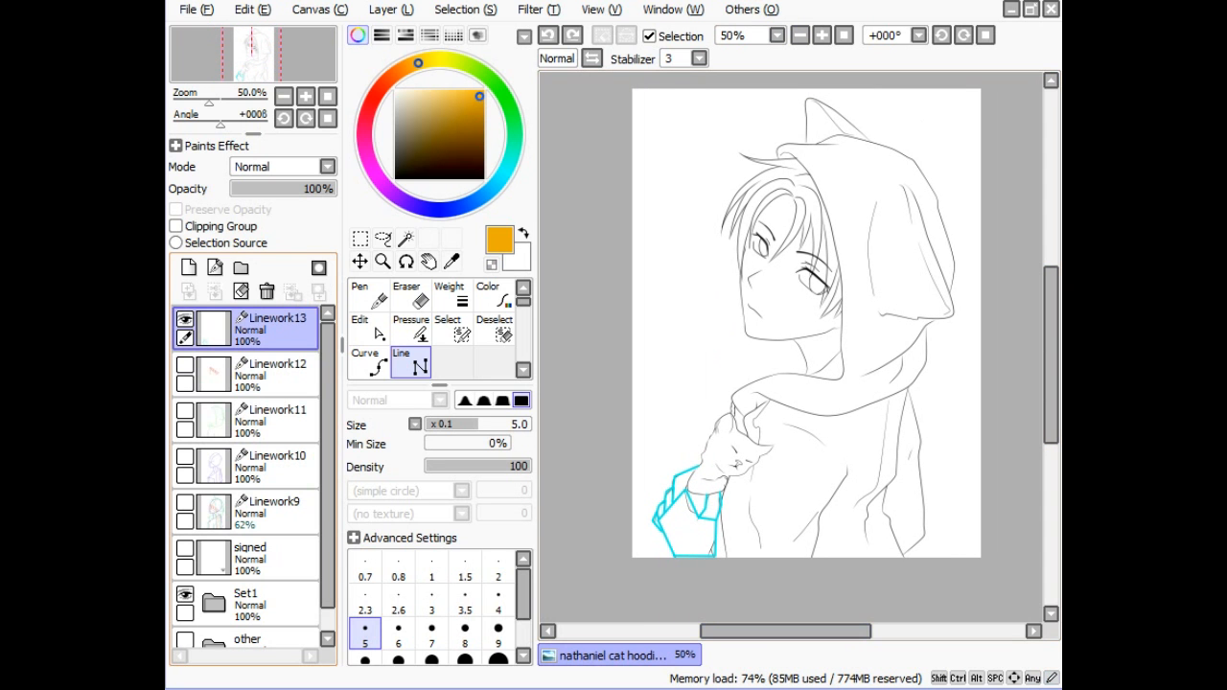
{"action": "left_click", "coordinate": [184, 319]}
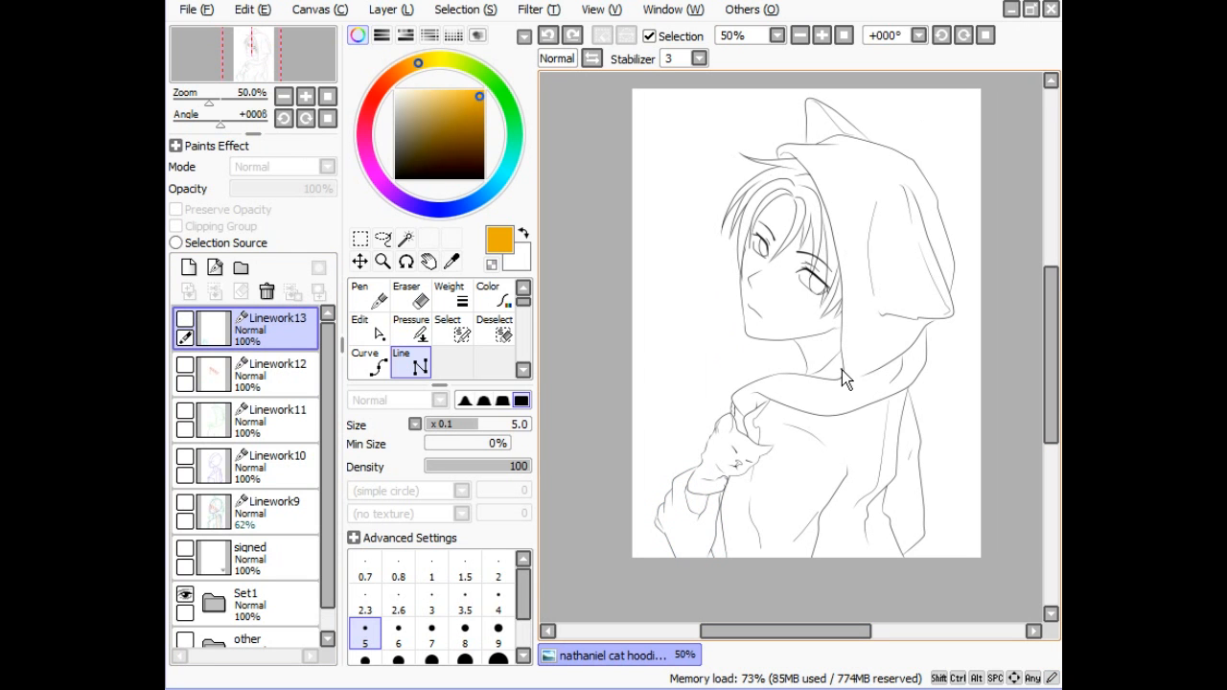
{"action": "mouse_move", "coordinate": [329, 336]}
{"action": "left_mouse_down"}
{"action": "mouse_move", "coordinate": [330, 393]}
{"action": "mouse_move", "coordinate": [325, 347]}
{"action": "left_mouse_up"}
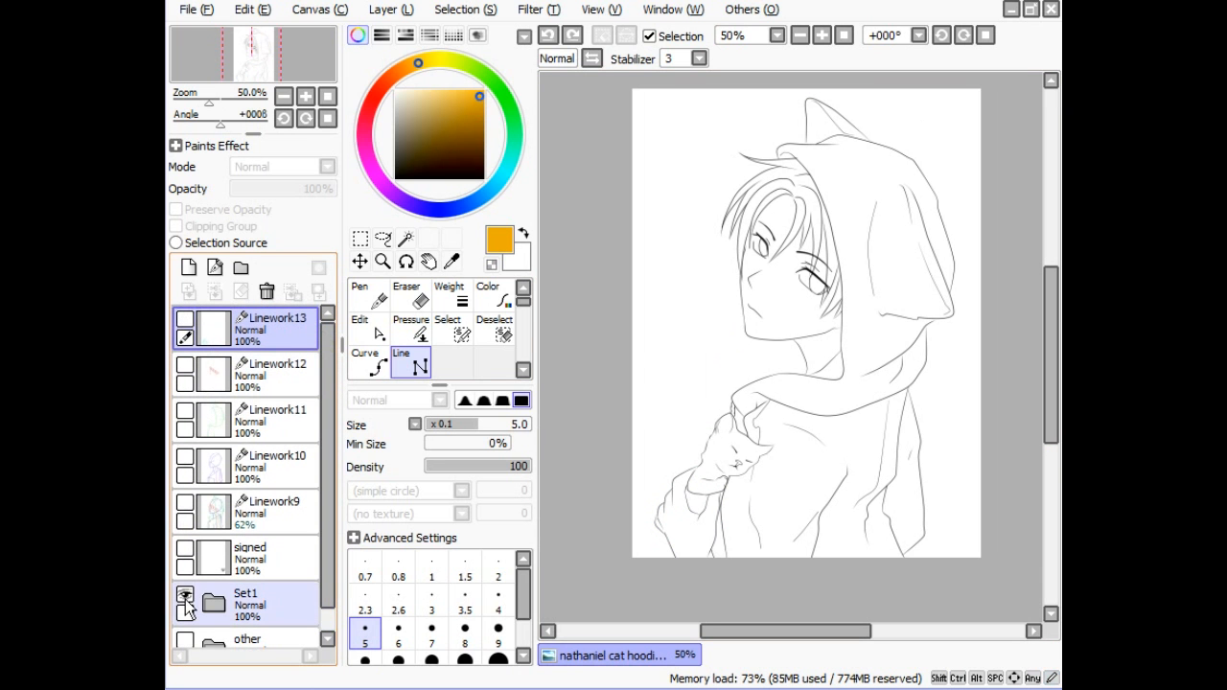
{"action": "left_click", "coordinate": [185, 596]}
{"action": "left_click", "coordinate": [185, 595]}
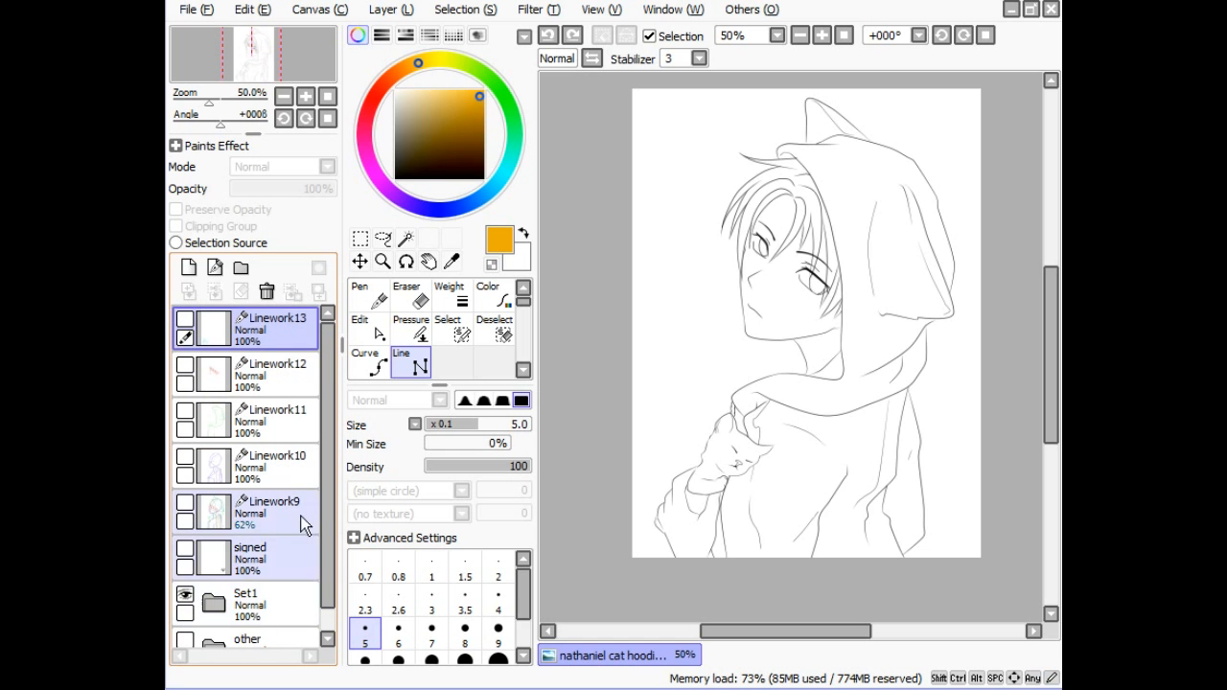
{"action": "left_click_drag", "start_coordinate": [327, 510], "coordinate": [329, 529]}
- Expand Set1 and toggle the kitten, hoodie, hair and eyes layers off and on to check them
{"action": "left_click", "coordinate": [225, 573]}
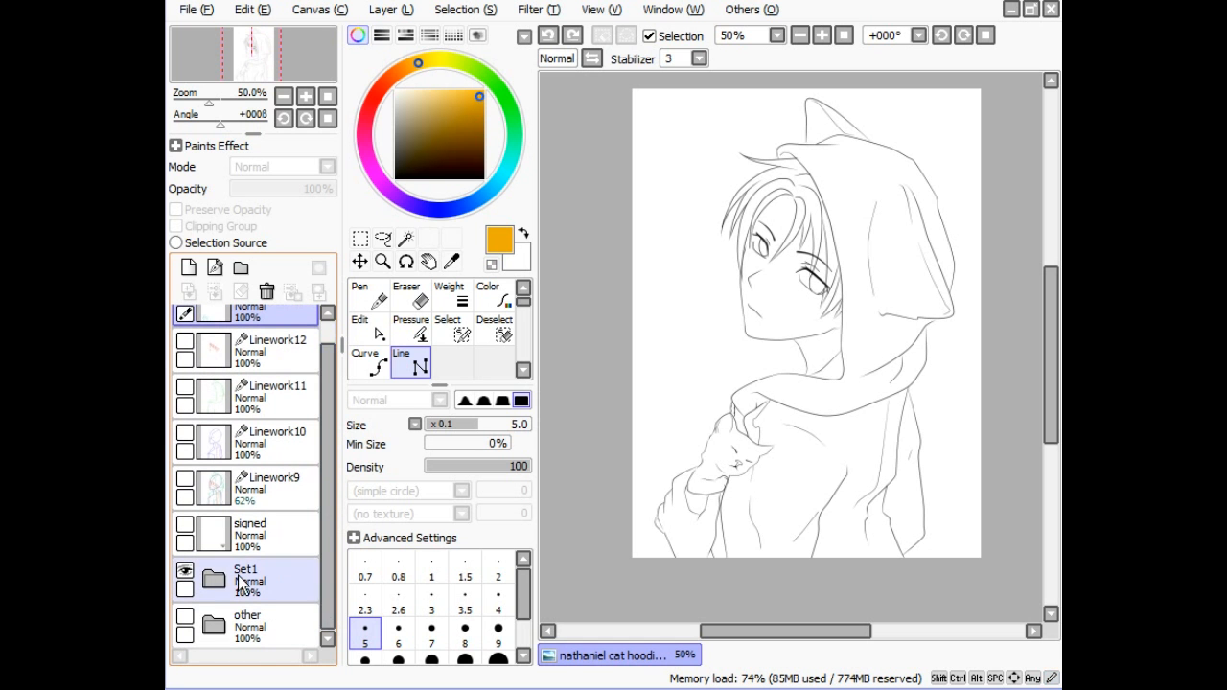
{"action": "left_click_drag", "start_coordinate": [326, 455], "coordinate": [327, 575]}
{"action": "left_click", "coordinate": [198, 382]}
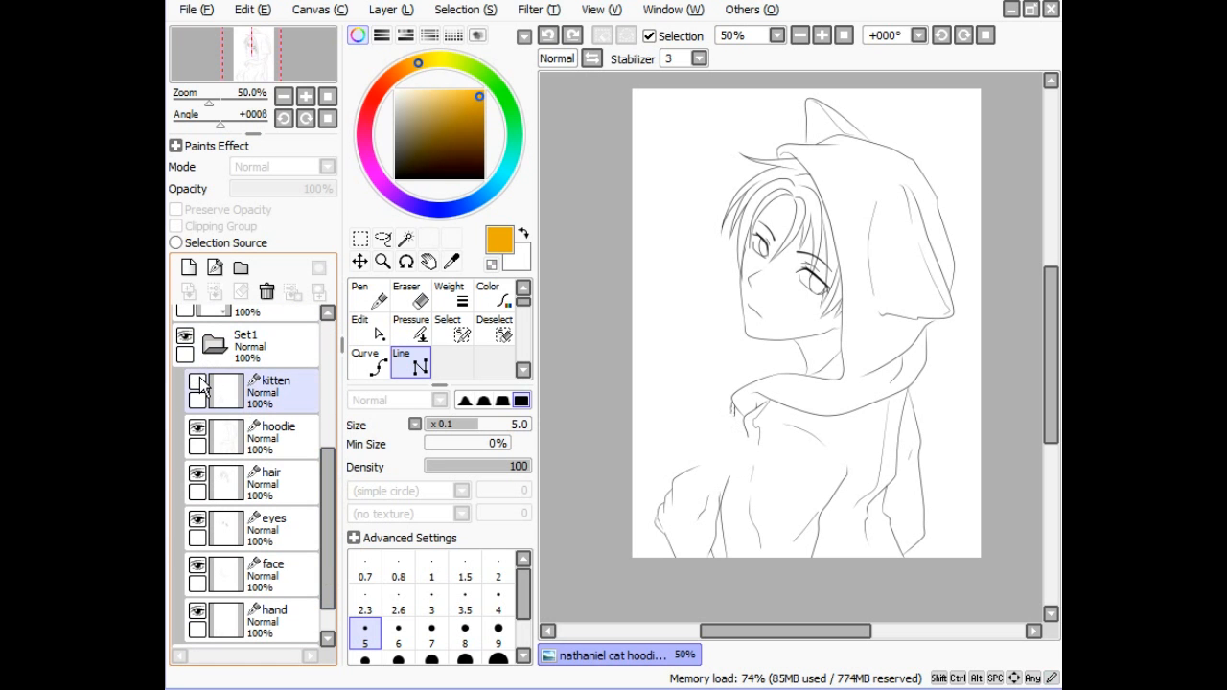
{"action": "left_click", "coordinate": [199, 381]}
{"action": "left_click", "coordinate": [198, 429]}
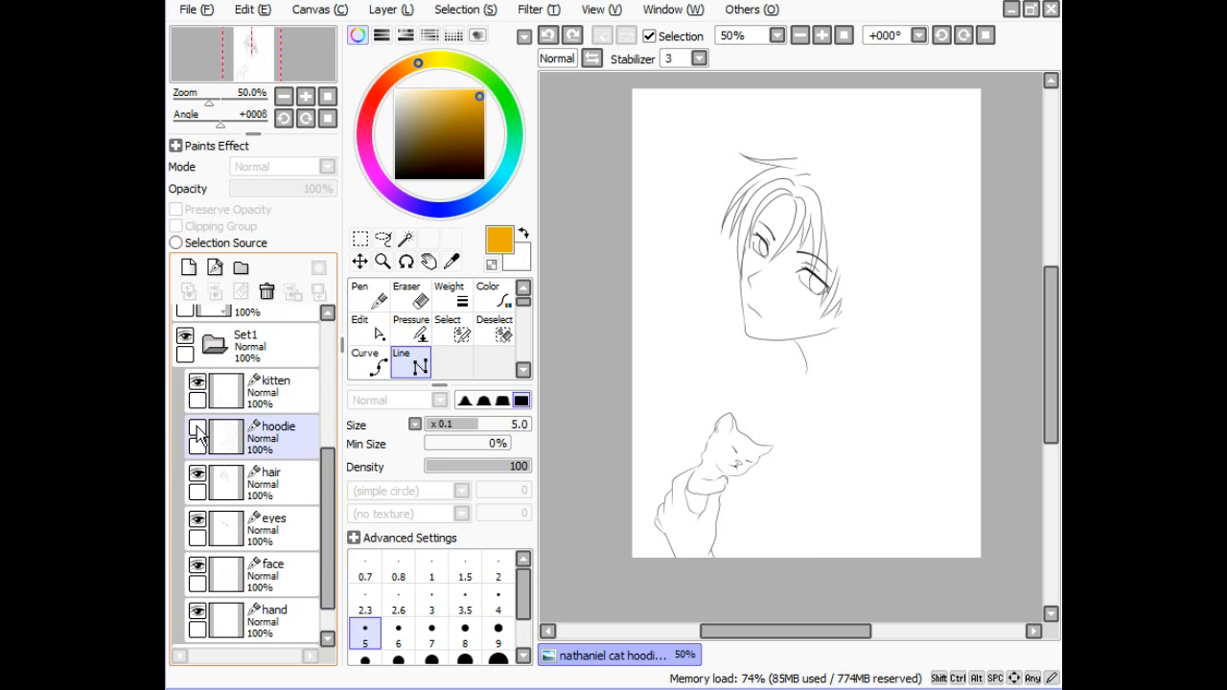
{"action": "left_click", "coordinate": [197, 428]}
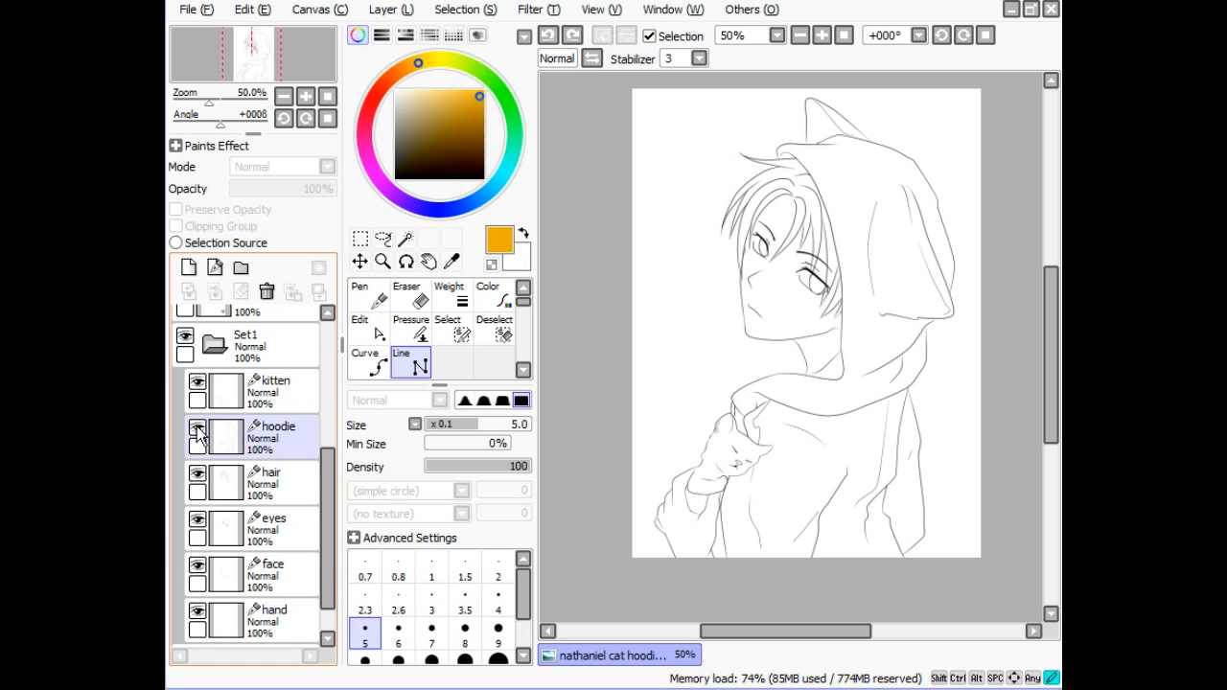
{"action": "left_click", "coordinate": [197, 477]}
{"action": "left_click", "coordinate": [198, 476]}
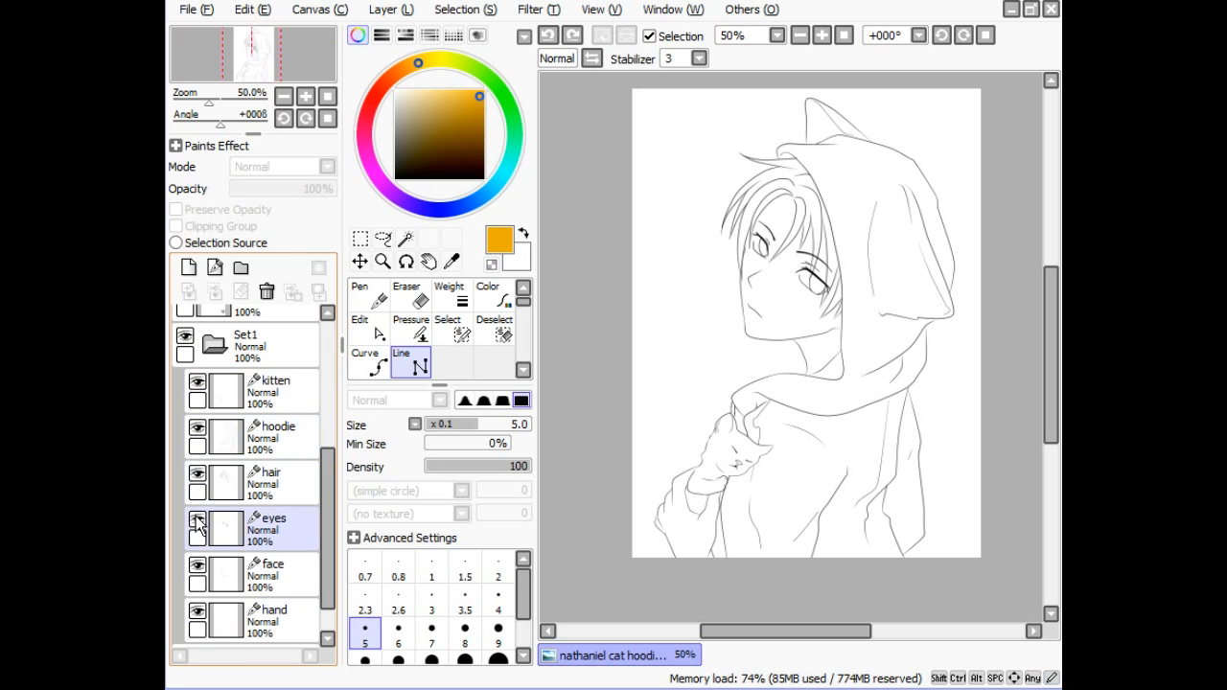
{"action": "left_click", "coordinate": [198, 521]}
{"action": "left_click", "coordinate": [197, 520]}
{"action": "left_click", "coordinate": [360, 238]}
{"action": "left_click_drag", "start_coordinate": [715, 180], "coordinate": [689, 225]}
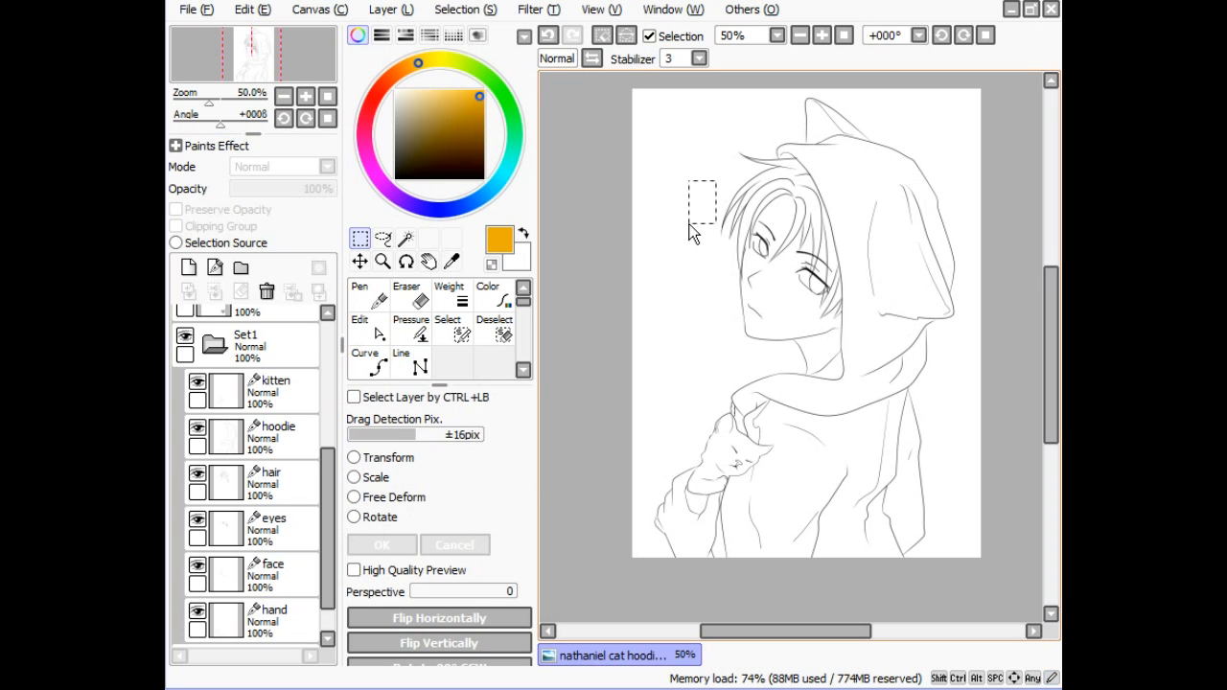
{"action": "key", "text": "ctrl+z"}
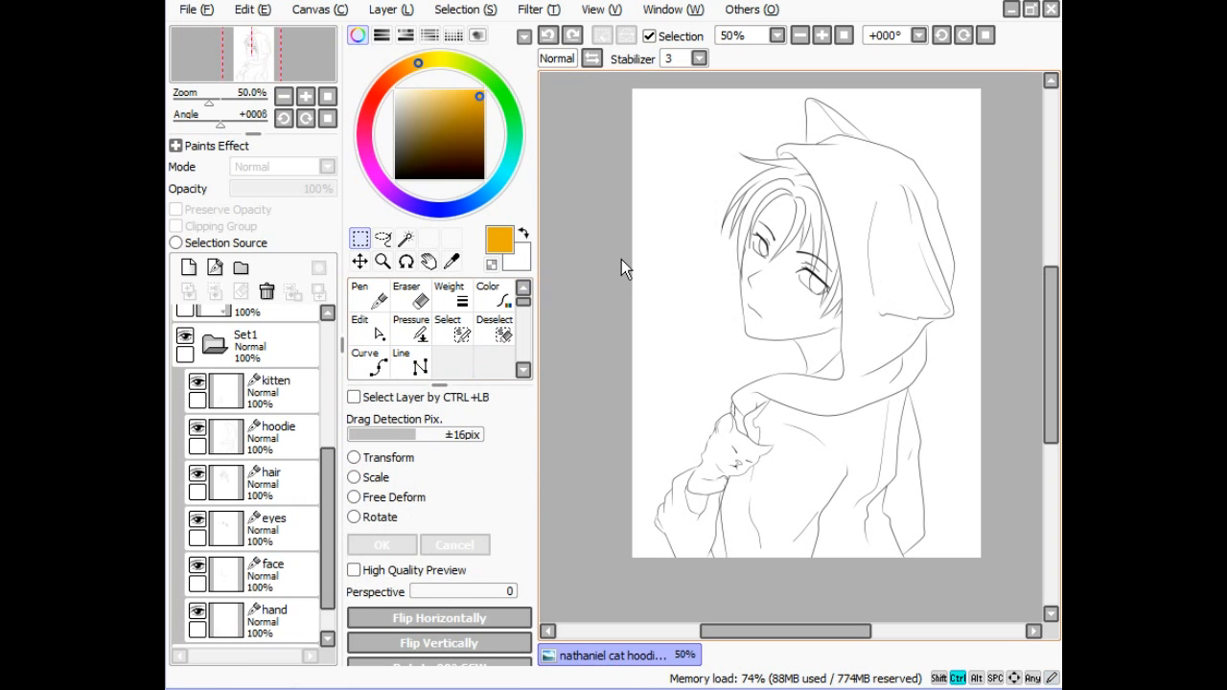
{"action": "key", "text": "ctrl+t"}
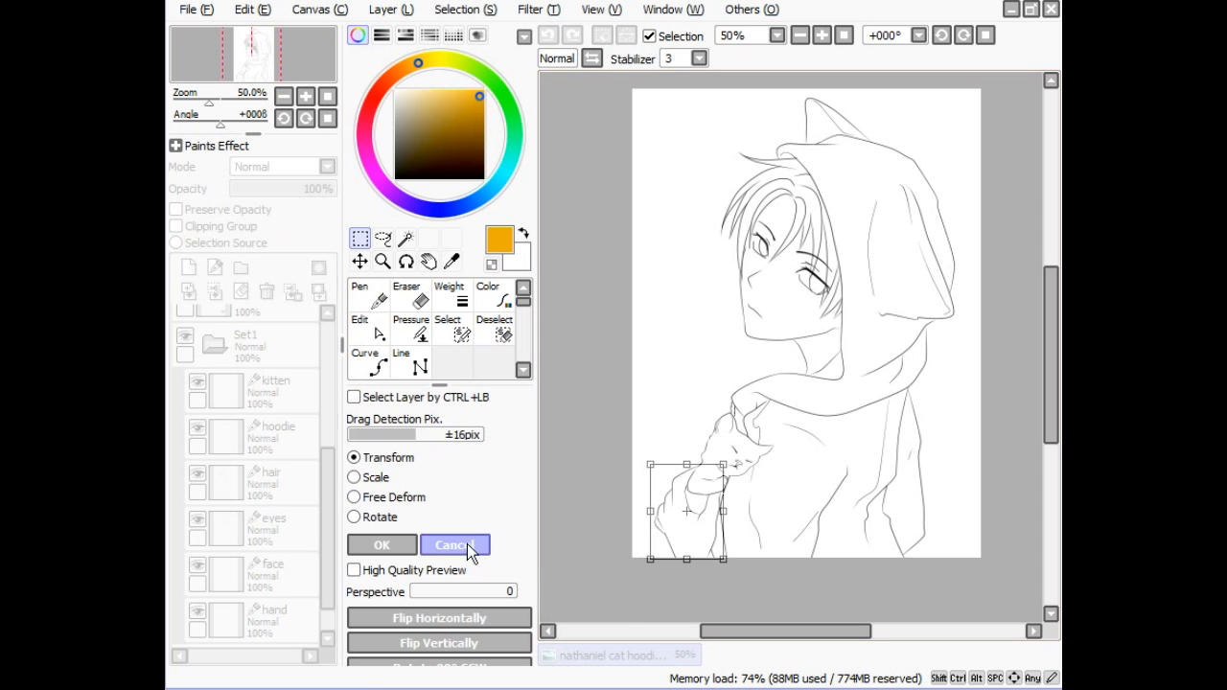
{"action": "left_click", "coordinate": [454, 544]}
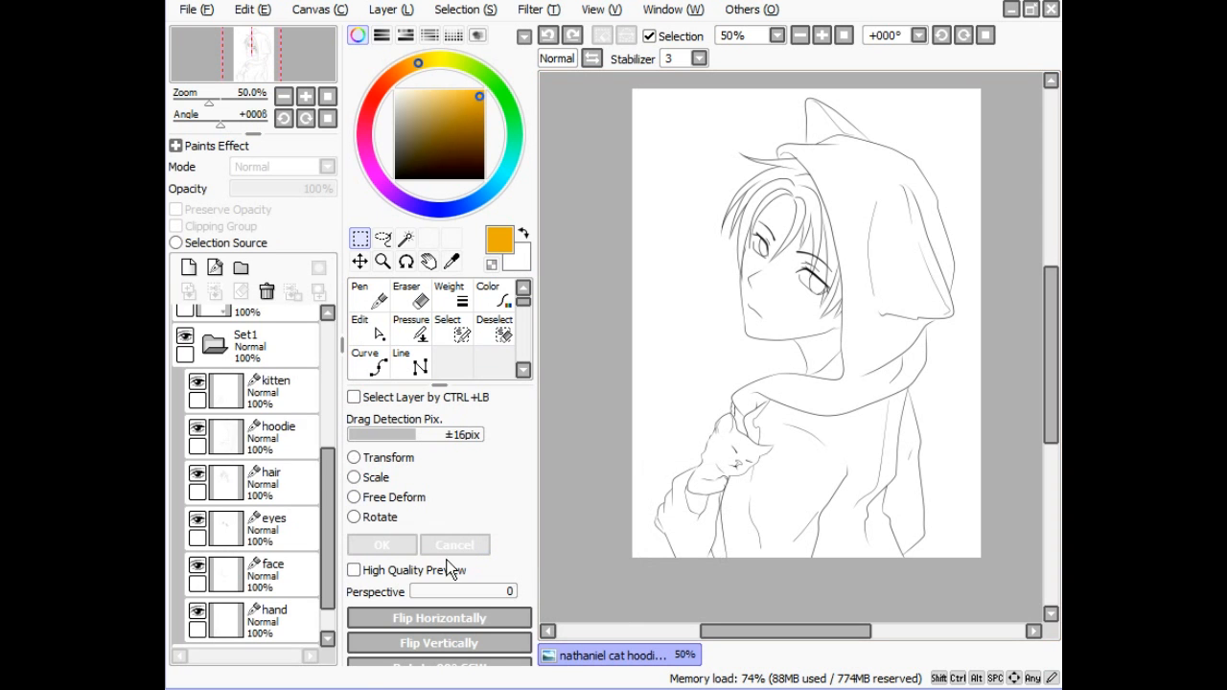
{"action": "left_click", "coordinate": [280, 484]}
{"action": "left_click", "coordinate": [280, 530]}
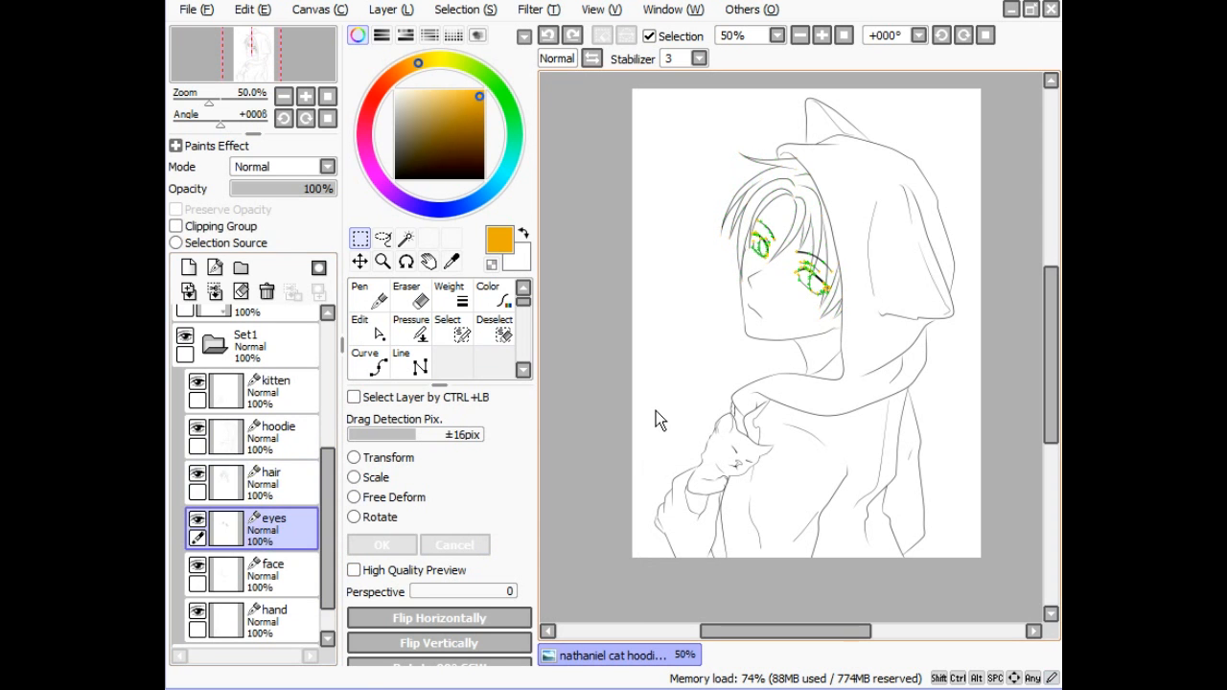
{"action": "key", "text": "ctrl+t"}
{"action": "mouse_move", "coordinate": [807, 270]}
{"action": "left_mouse_down"}
{"action": "mouse_move", "coordinate": [829, 292]}
{"action": "mouse_move", "coordinate": [773, 338]}
{"action": "mouse_move", "coordinate": [791, 252]}
{"action": "mouse_move", "coordinate": [809, 273]}
{"action": "mouse_move", "coordinate": [801, 263]}
{"action": "left_mouse_up"}
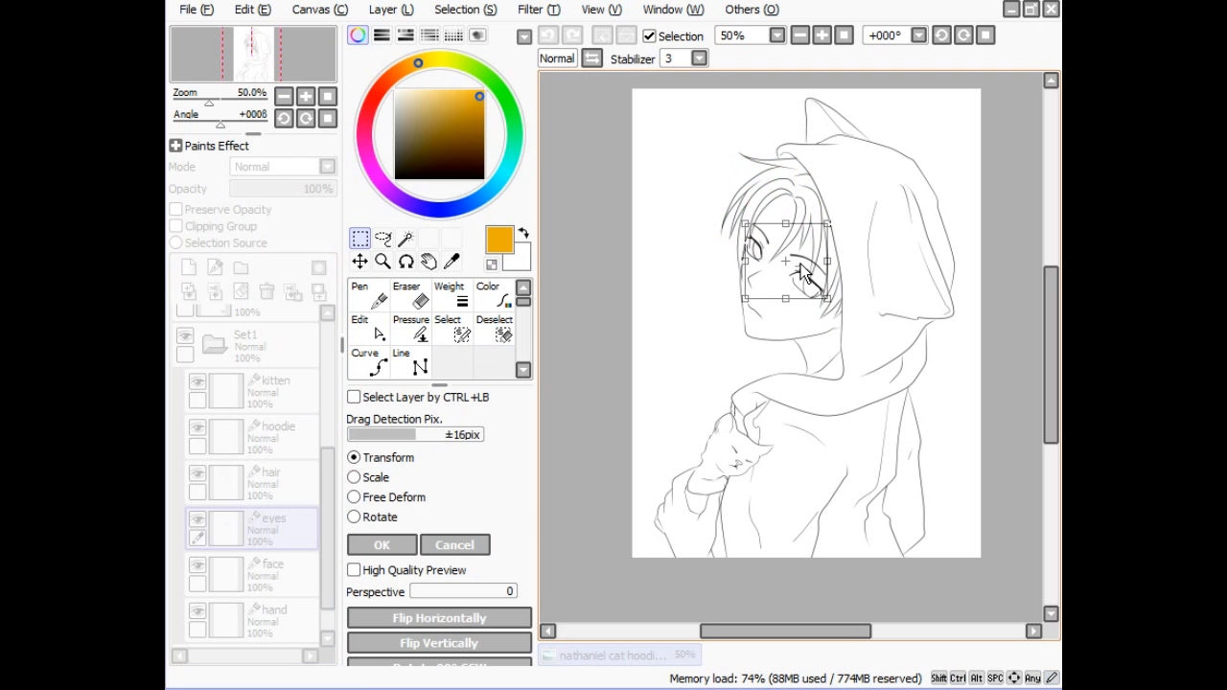
{"action": "left_click", "coordinate": [451, 538]}
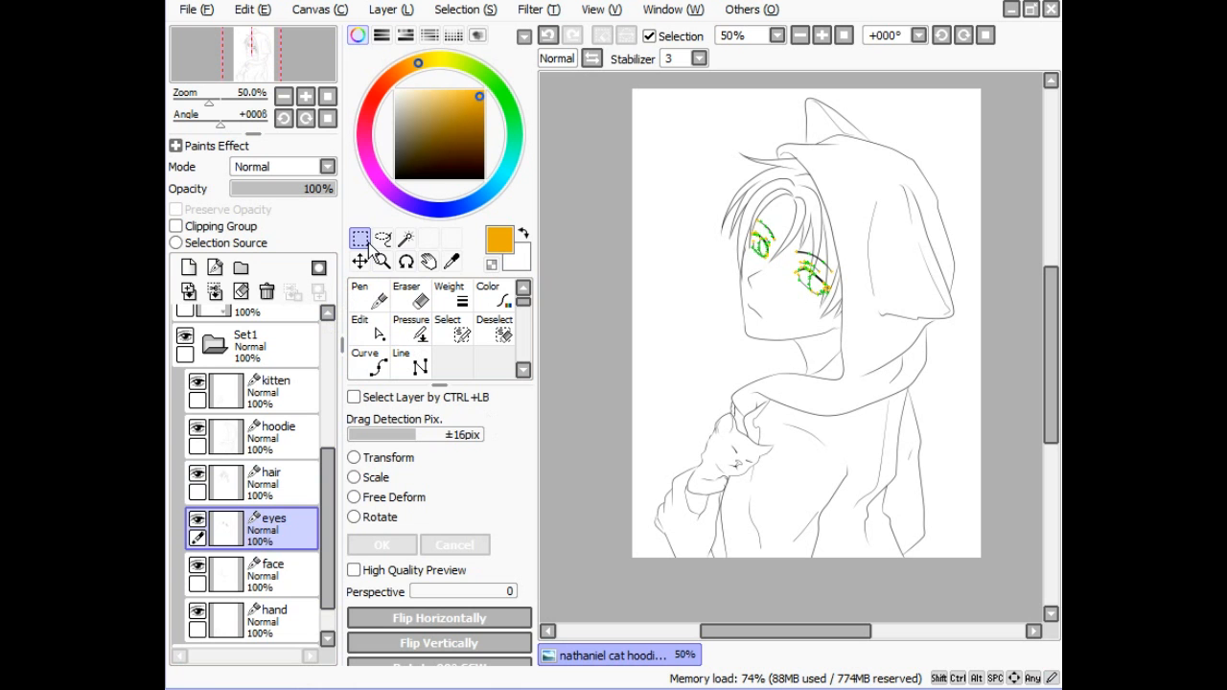
{"action": "left_click", "coordinate": [268, 439]}
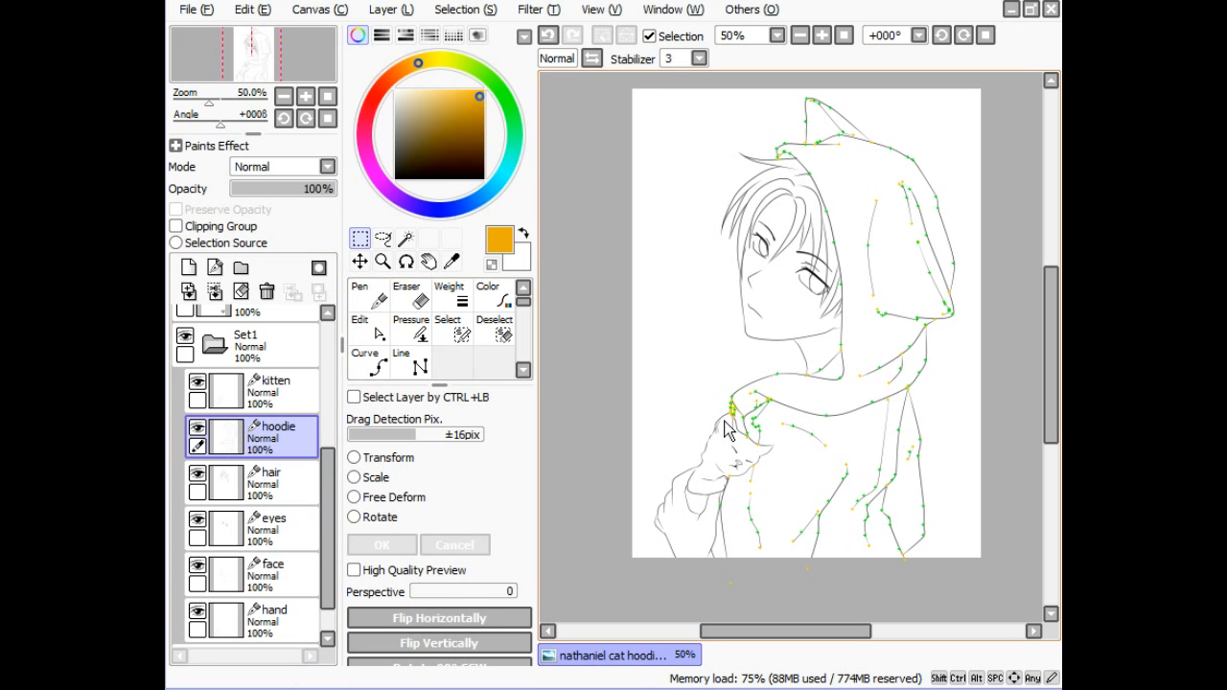
{"action": "left_click", "coordinate": [372, 303]}
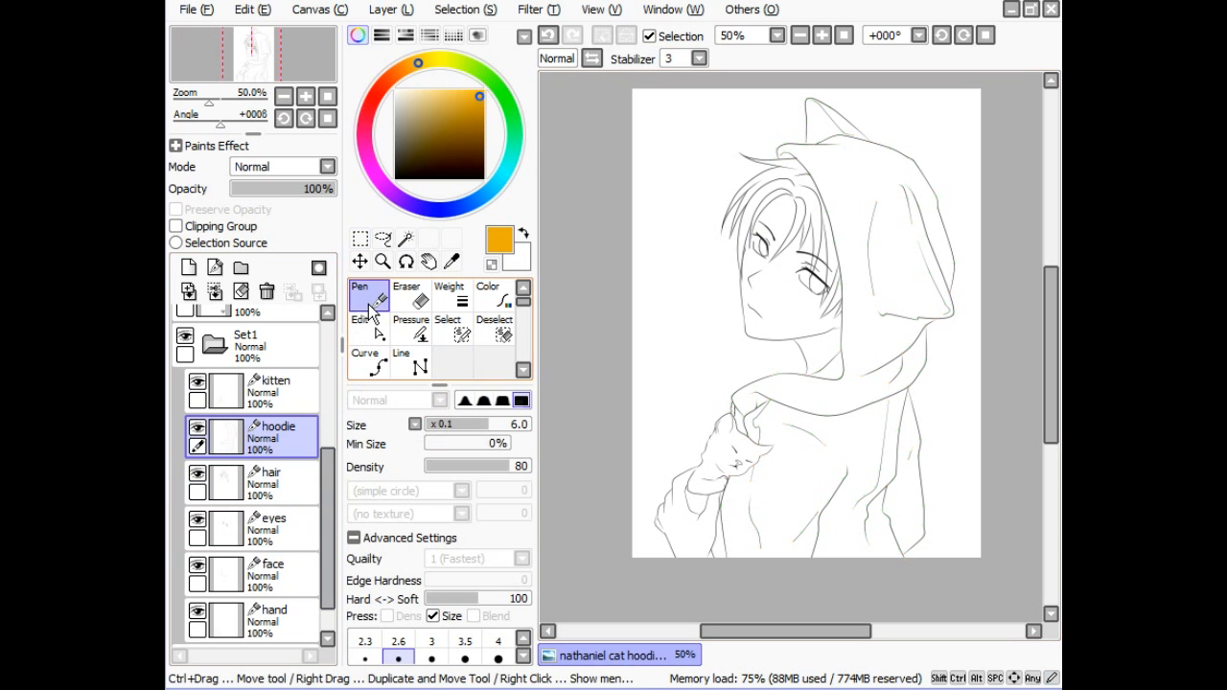
- Select the hand layer, then toggle the hand, face and eyes layers off and on
{"action": "left_click", "coordinate": [254, 618]}
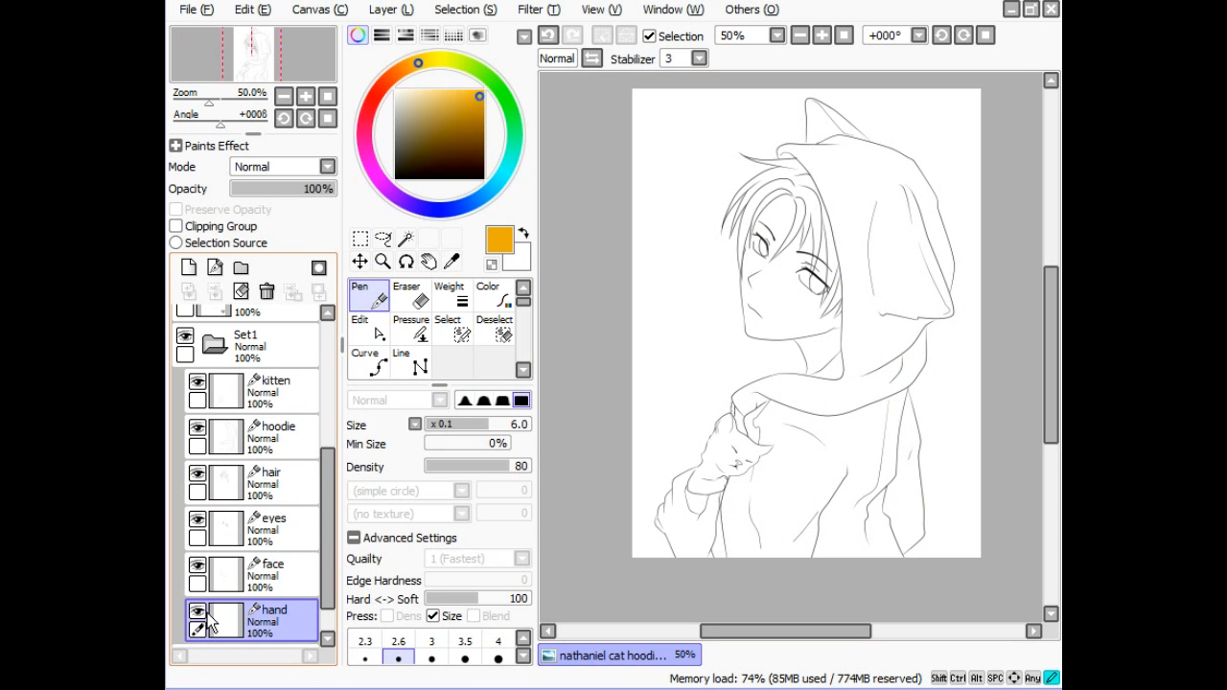
{"action": "left_click", "coordinate": [198, 613]}
{"action": "left_click", "coordinate": [198, 614]}
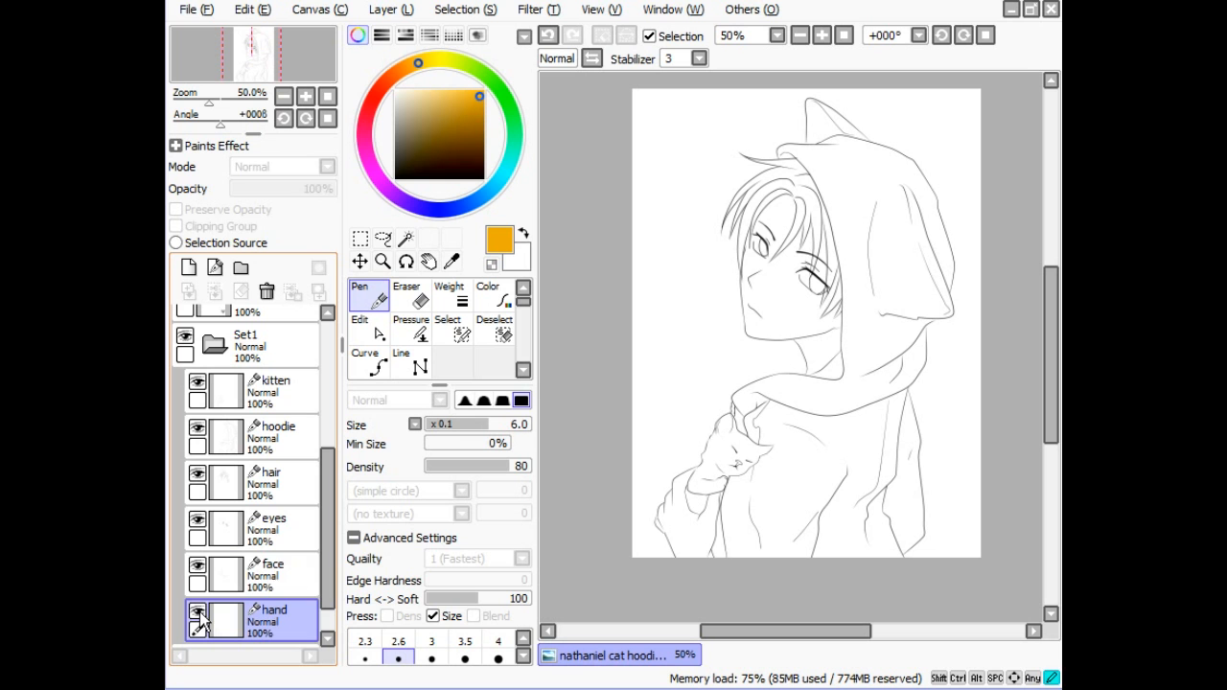
{"action": "left_click", "coordinate": [199, 569]}
{"action": "left_click", "coordinate": [199, 569]}
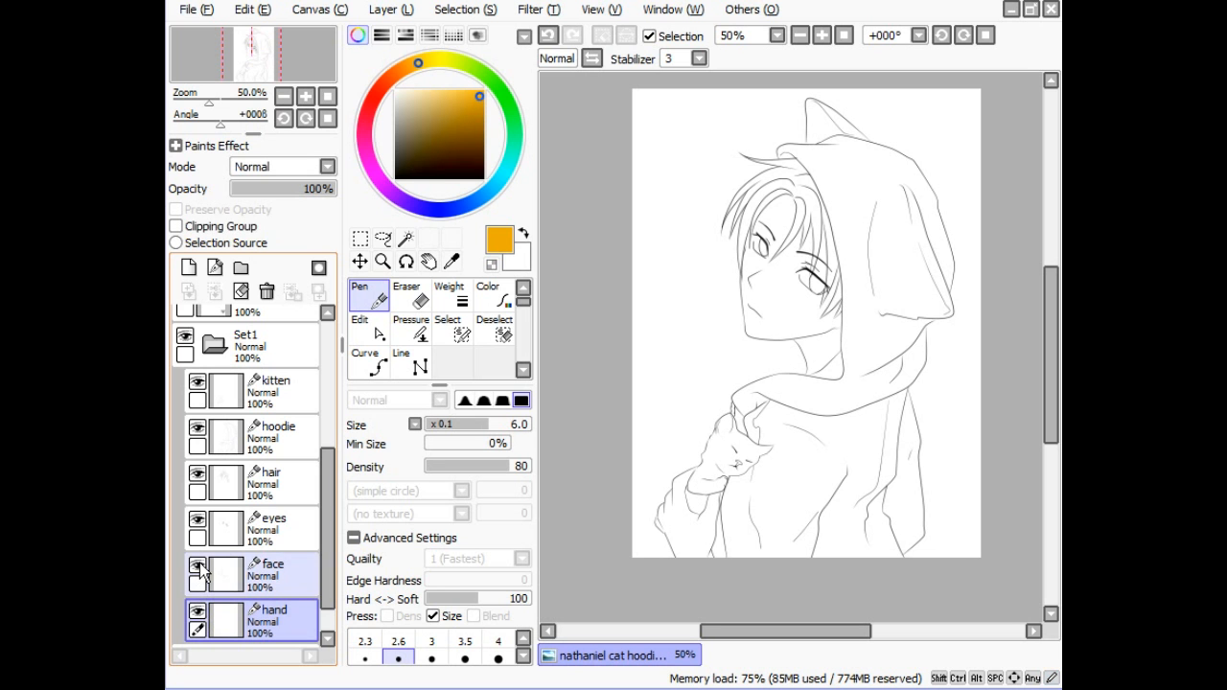
{"action": "left_click", "coordinate": [198, 522]}
{"action": "left_click", "coordinate": [198, 522]}
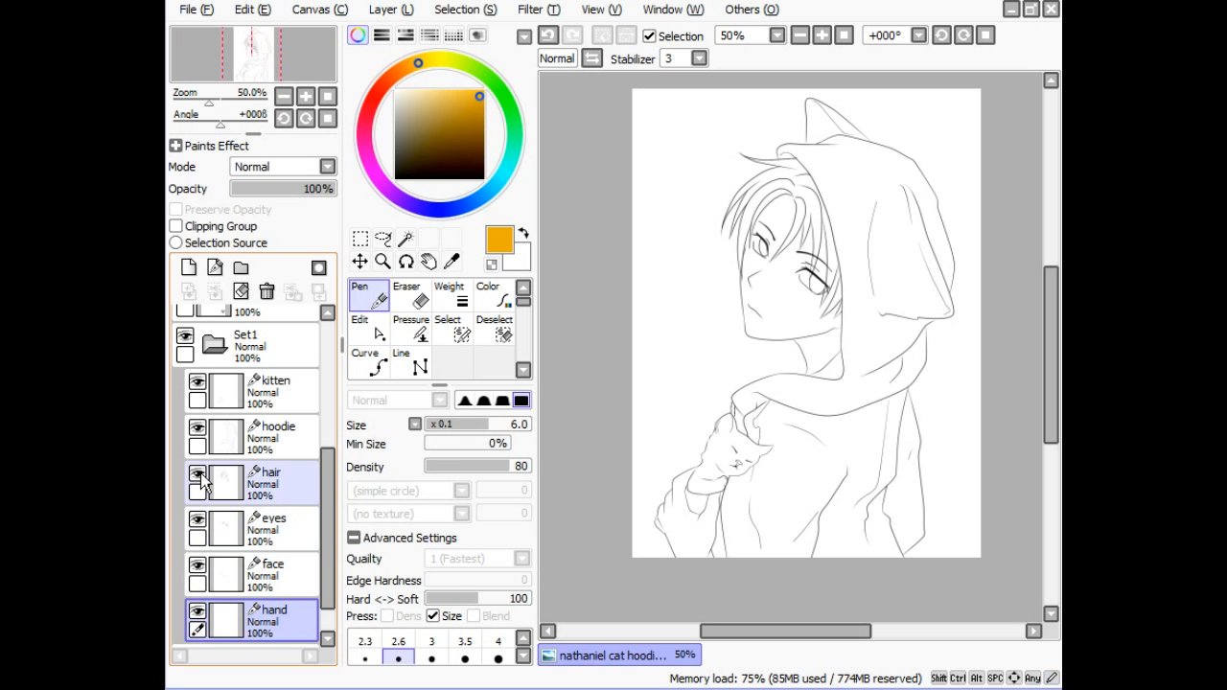
- Toggle the hair, hoodie and kitten layers off and on, then make kitten the working layer
{"action": "left_click", "coordinate": [198, 476]}
{"action": "left_click", "coordinate": [198, 476]}
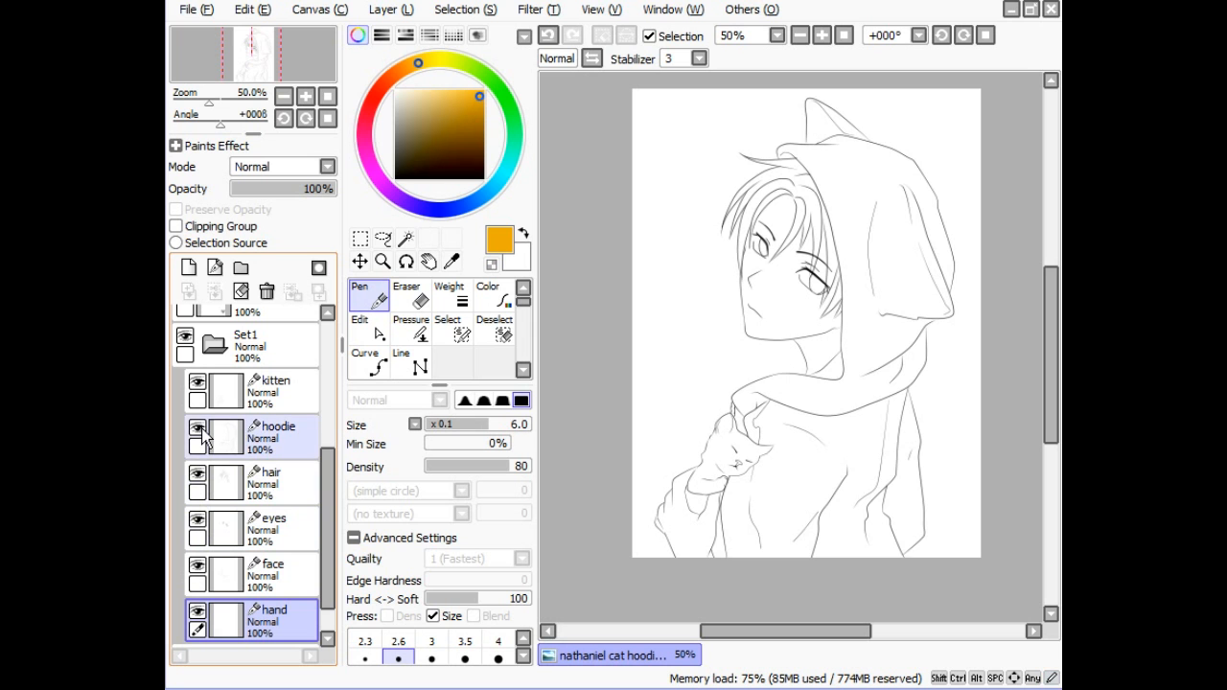
{"action": "left_click", "coordinate": [198, 430]}
{"action": "left_click", "coordinate": [199, 430]}
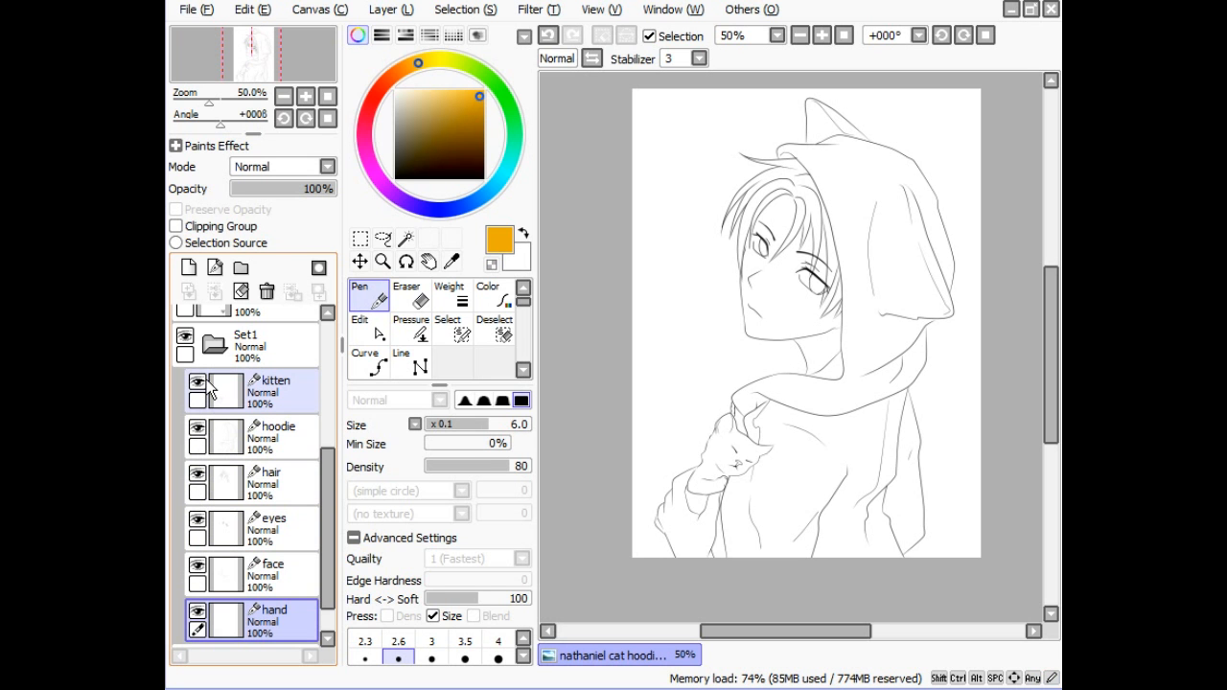
{"action": "left_click", "coordinate": [206, 380]}
{"action": "left_click", "coordinate": [207, 381]}
{"action": "left_click", "coordinate": [286, 385]}
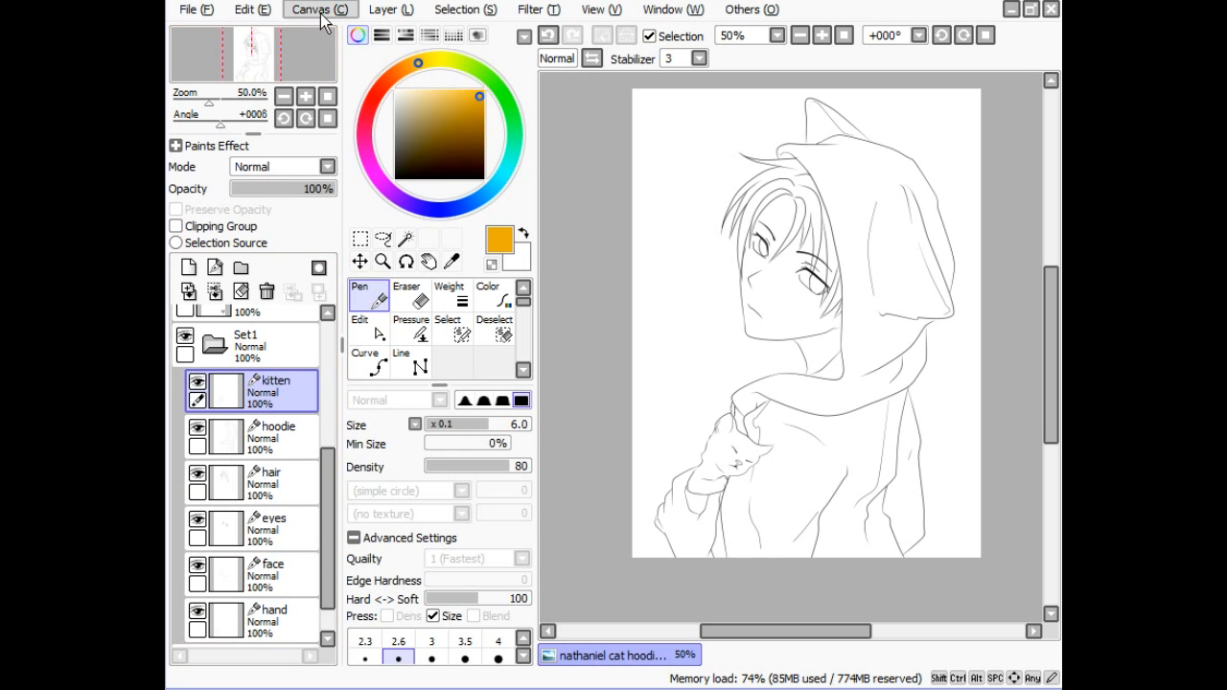
{"action": "left_click", "coordinate": [380, 11]}
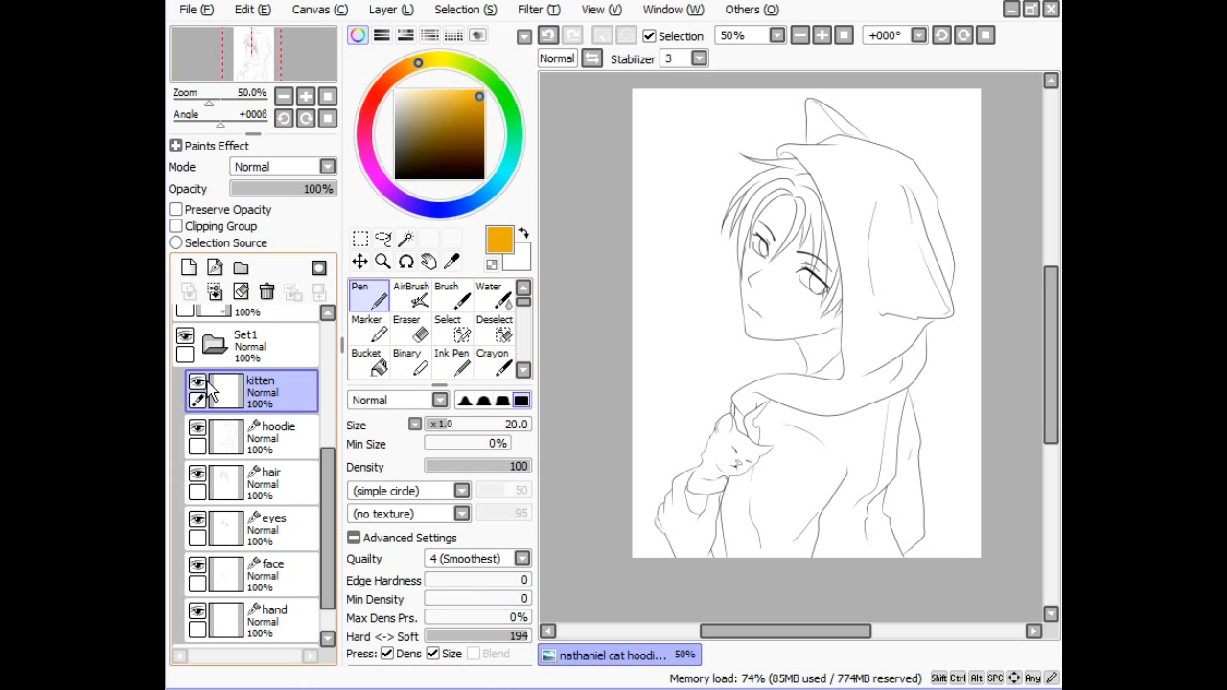
{"action": "left_click", "coordinate": [819, 37]}
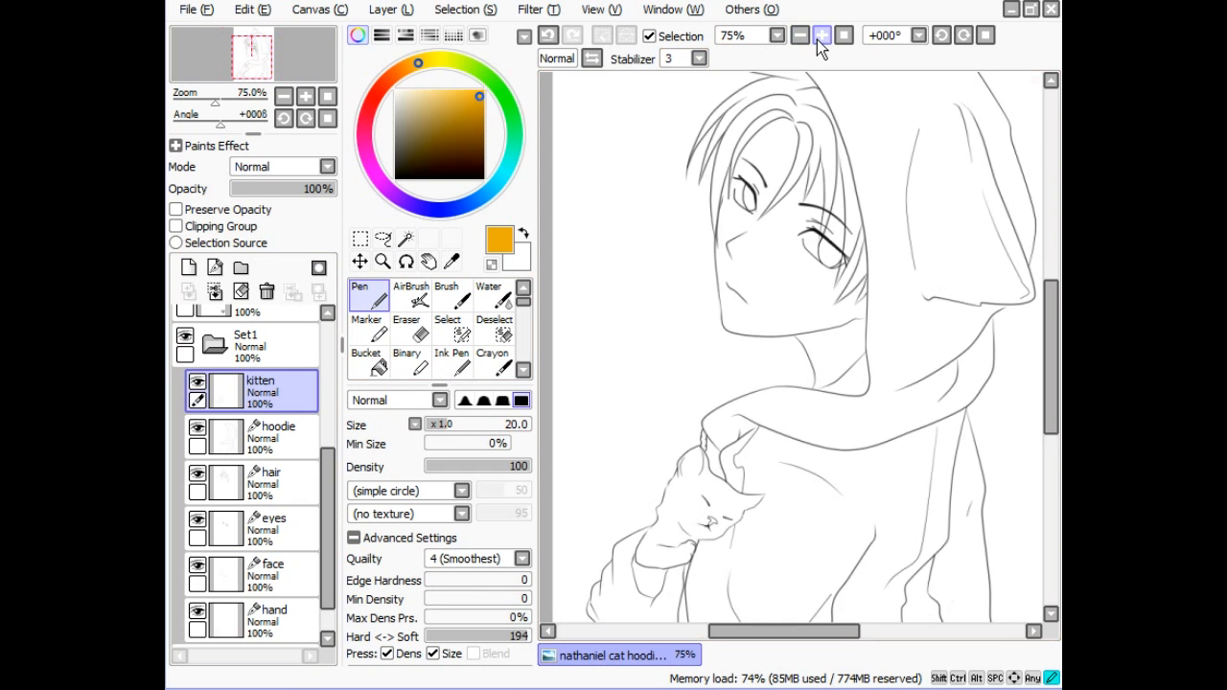
{"action": "left_click", "coordinate": [820, 38]}
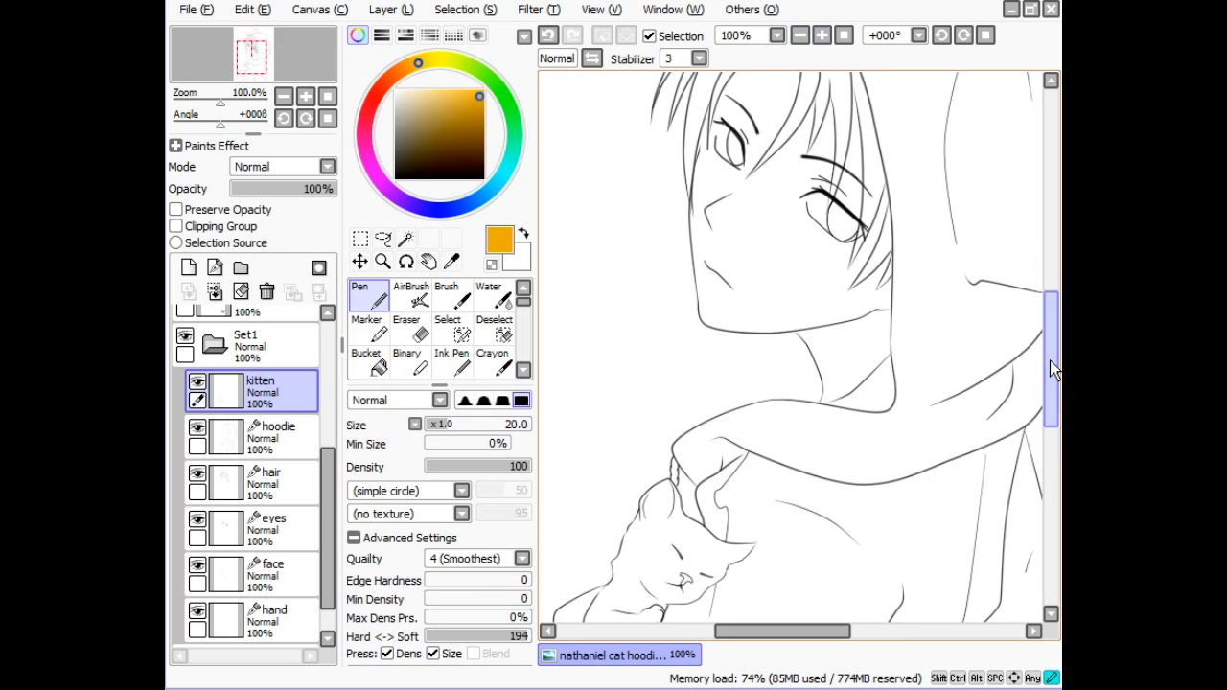
{"action": "left_click_drag", "start_coordinate": [1049, 360], "coordinate": [1049, 399]}
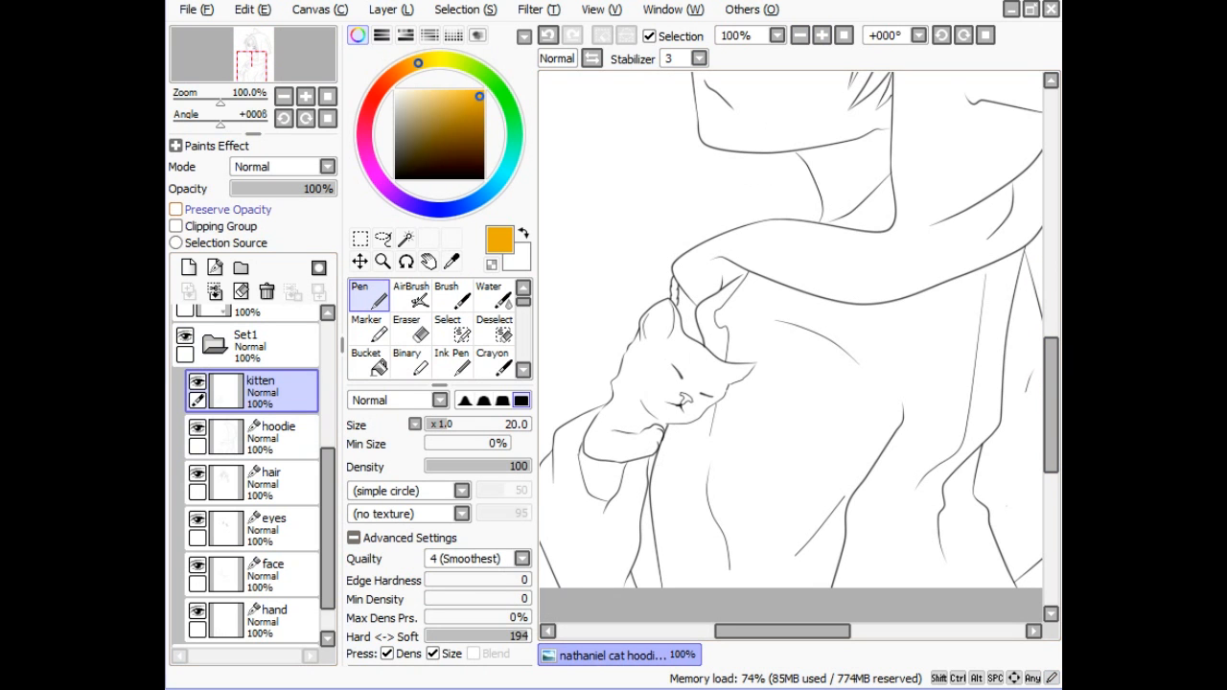
{"action": "left_click", "coordinate": [177, 209]}
{"action": "mouse_move", "coordinate": [470, 117]}
{"action": "left_mouse_down"}
{"action": "mouse_move", "coordinate": [471, 137]}
{"action": "mouse_move", "coordinate": [464, 100]}
{"action": "mouse_move", "coordinate": [399, 86]}
{"action": "mouse_move", "coordinate": [430, 109]}
{"action": "mouse_move", "coordinate": [443, 102]}
{"action": "left_mouse_up"}
{"action": "left_click", "coordinate": [370, 173]}
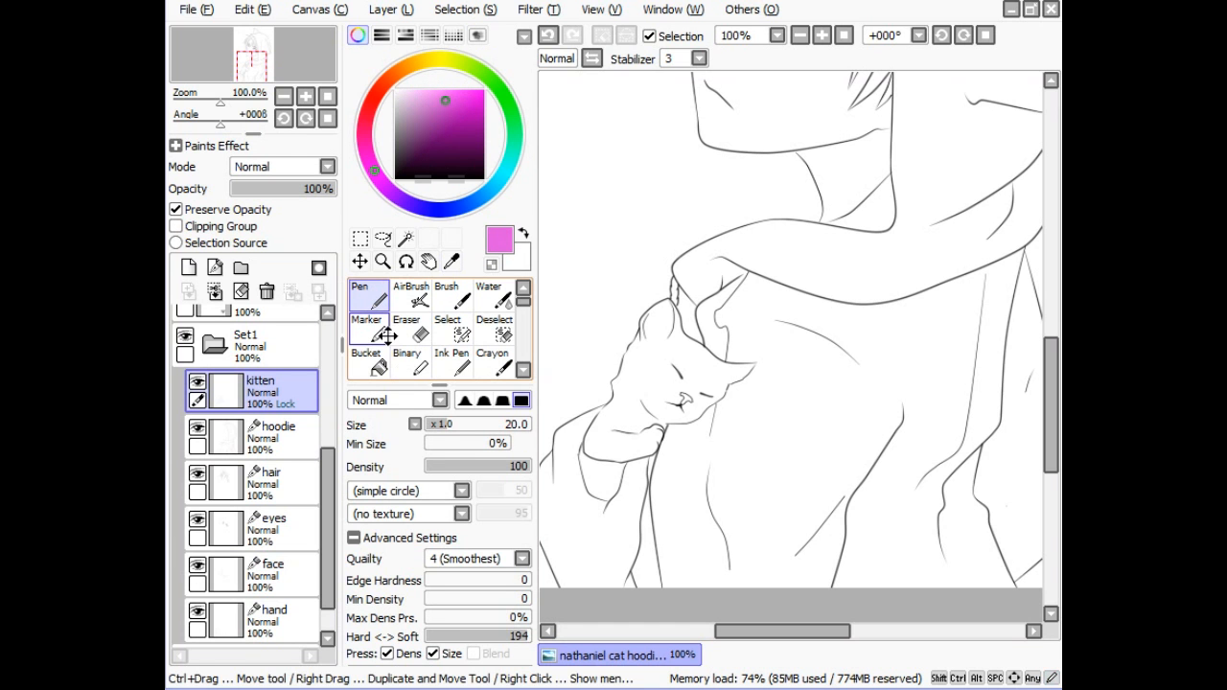
{"action": "mouse_move", "coordinate": [654, 303]}
{"action": "left_mouse_down"}
{"action": "mouse_move", "coordinate": [710, 284]}
{"action": "mouse_move", "coordinate": [635, 334]}
{"action": "mouse_move", "coordinate": [591, 469]}
{"action": "mouse_move", "coordinate": [615, 397]}
{"action": "mouse_move", "coordinate": [615, 409]}
{"action": "mouse_move", "coordinate": [578, 377]}
{"action": "mouse_move", "coordinate": [597, 417]}
{"action": "mouse_move", "coordinate": [586, 504]}
{"action": "mouse_move", "coordinate": [627, 478]}
{"action": "mouse_move", "coordinate": [623, 465]}
{"action": "mouse_move", "coordinate": [641, 469]}
{"action": "mouse_move", "coordinate": [725, 404]}
{"action": "mouse_move", "coordinate": [718, 331]}
{"action": "mouse_move", "coordinate": [746, 357]}
{"action": "left_mouse_up"}
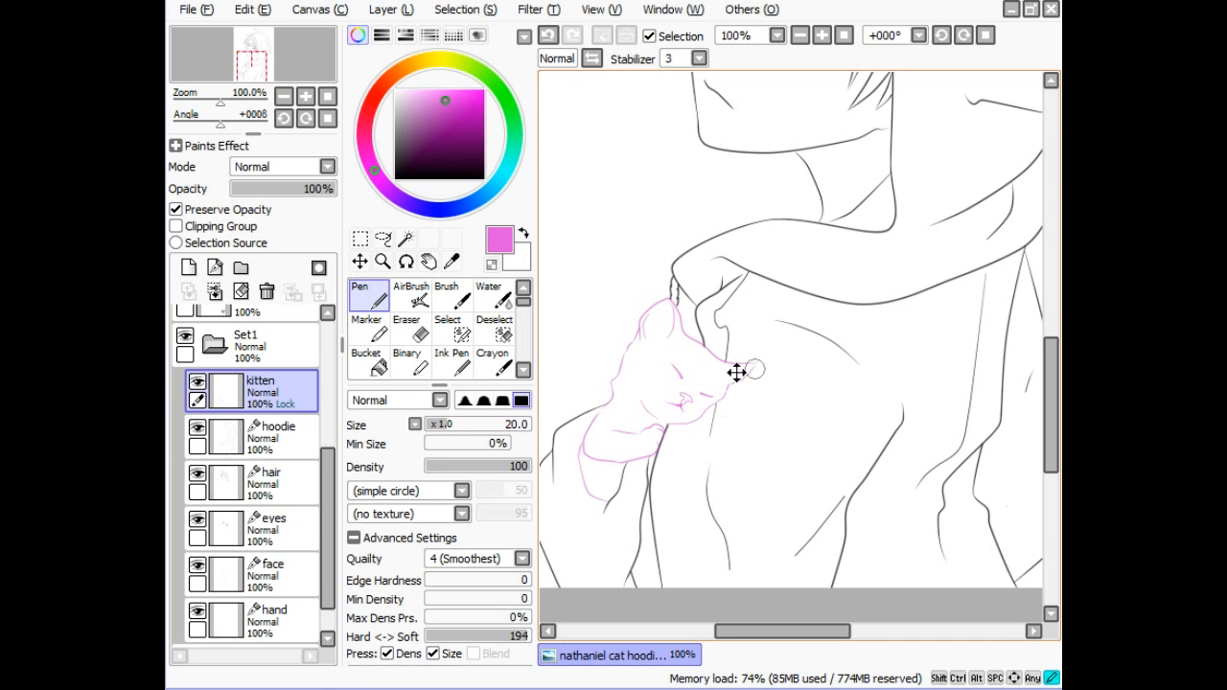
{"action": "key", "text": "ctrl+z"}
{"action": "key", "text": "ctrl+z"}
{"action": "key", "text": "ctrl+z"}
{"action": "key", "text": "ctrl+z"}
{"action": "key", "text": "ctrl+z"}
{"action": "key", "text": "ctrl+z"}
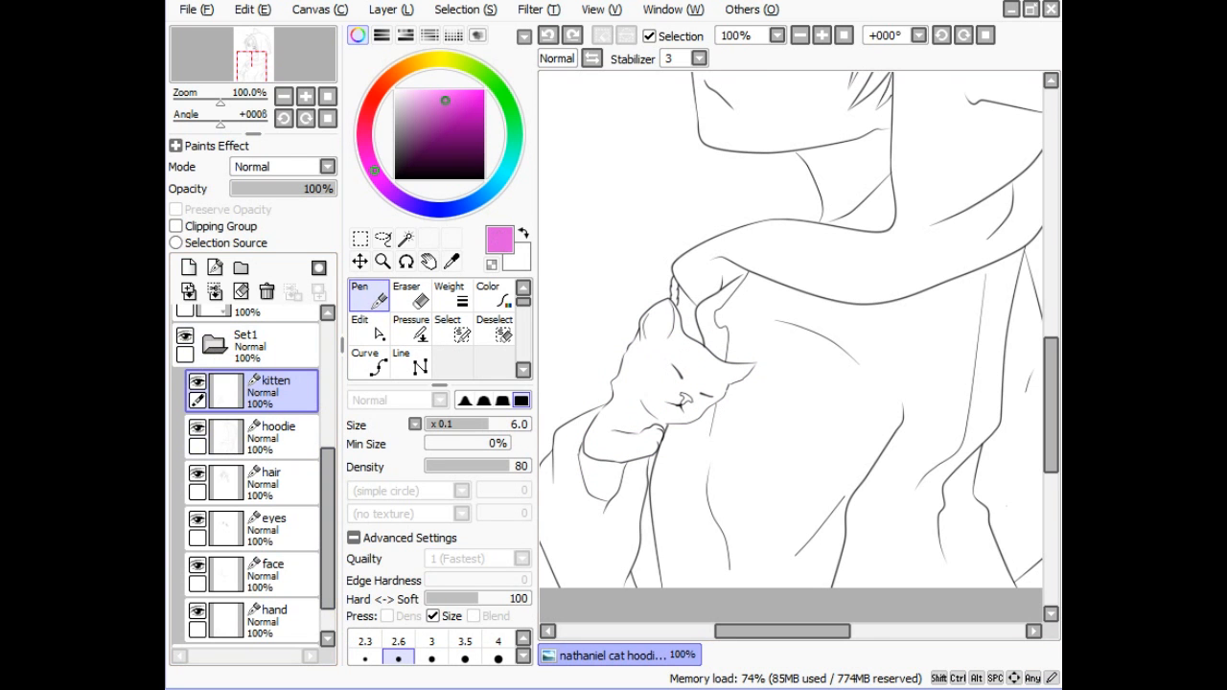
{"action": "left_click", "coordinate": [799, 35]}
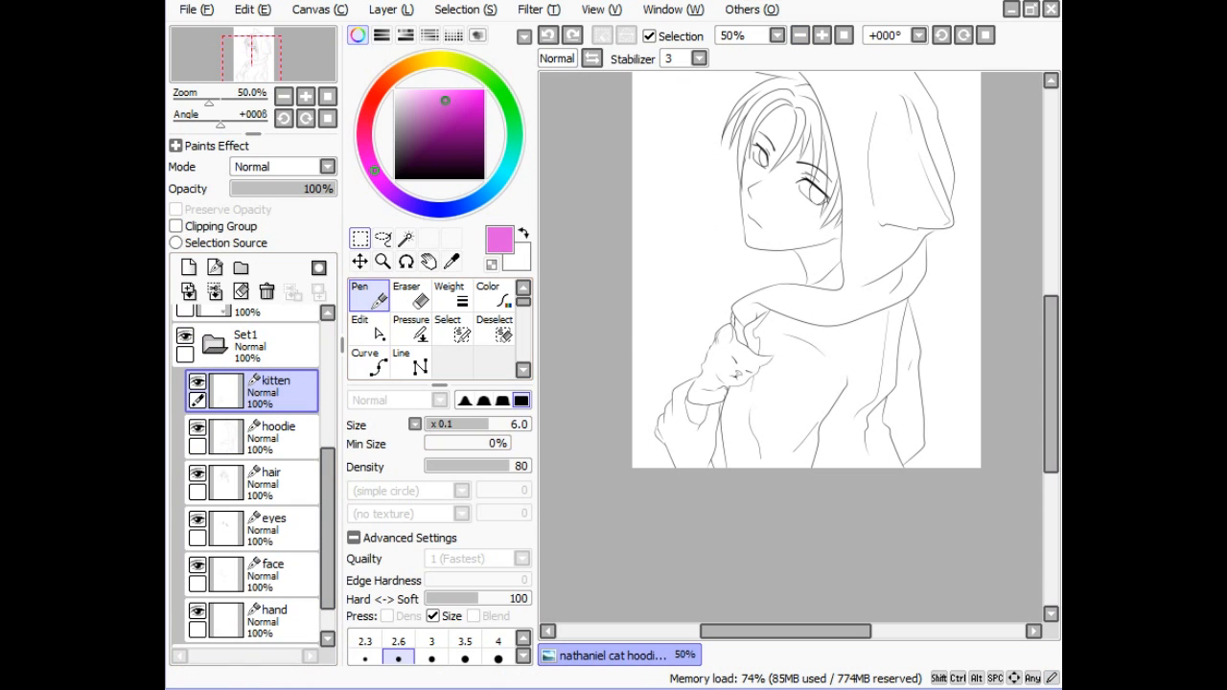
- Box-select the kitten area with Rectangle Selection and Ctrl-click the hoodie layer
{"action": "left_click", "coordinate": [360, 239]}
{"action": "mouse_move", "coordinate": [813, 451]}
{"action": "left_mouse_down"}
{"action": "mouse_move", "coordinate": [638, 450]}
{"action": "mouse_move", "coordinate": [665, 239]}
{"action": "mouse_move", "coordinate": [649, 256]}
{"action": "left_mouse_up"}
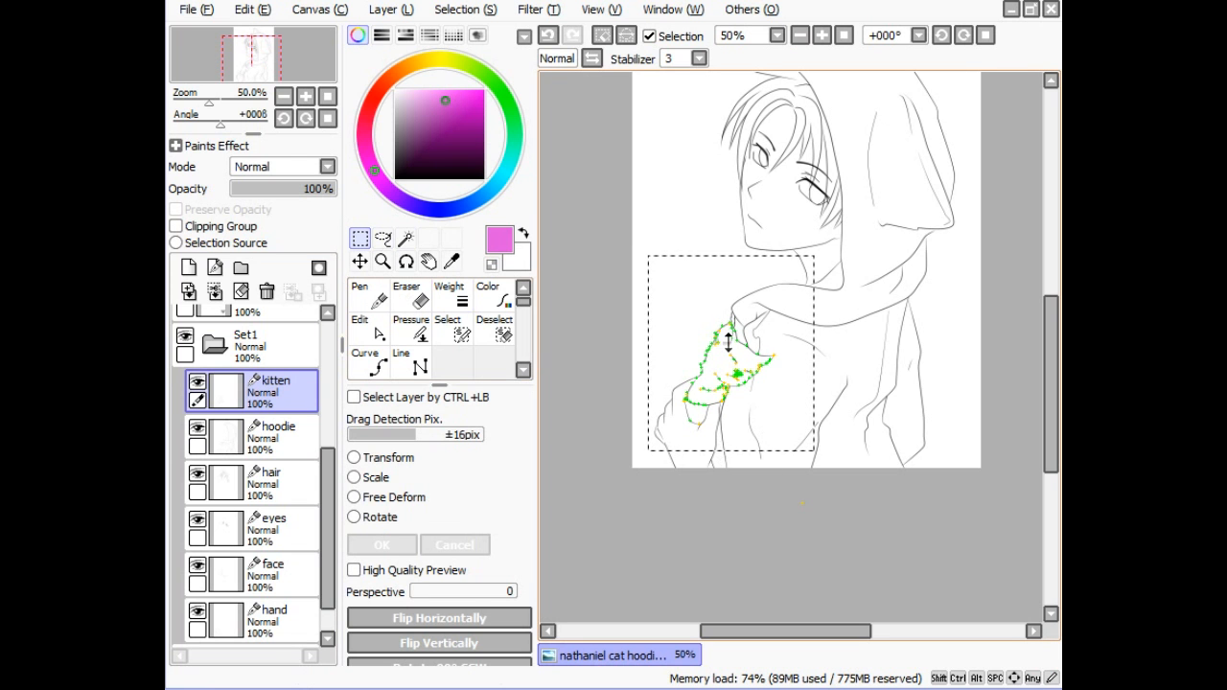
{"action": "key", "text": "ctrl"}
{"action": "left_click", "coordinate": [302, 439], "text": "ctrl"}
- Select the signed layer and add two new layers, Layer5 and Layer6, above it
{"action": "left_click_drag", "start_coordinate": [326, 458], "coordinate": [321, 331]}
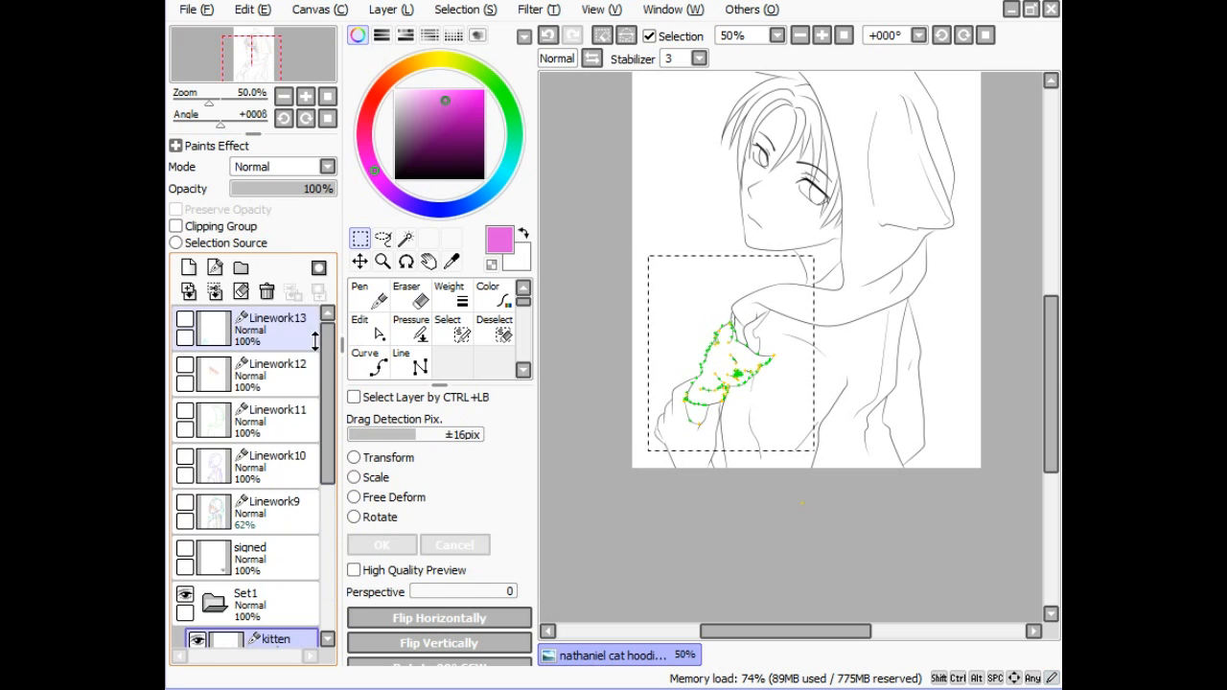
{"action": "left_click", "coordinate": [269, 553]}
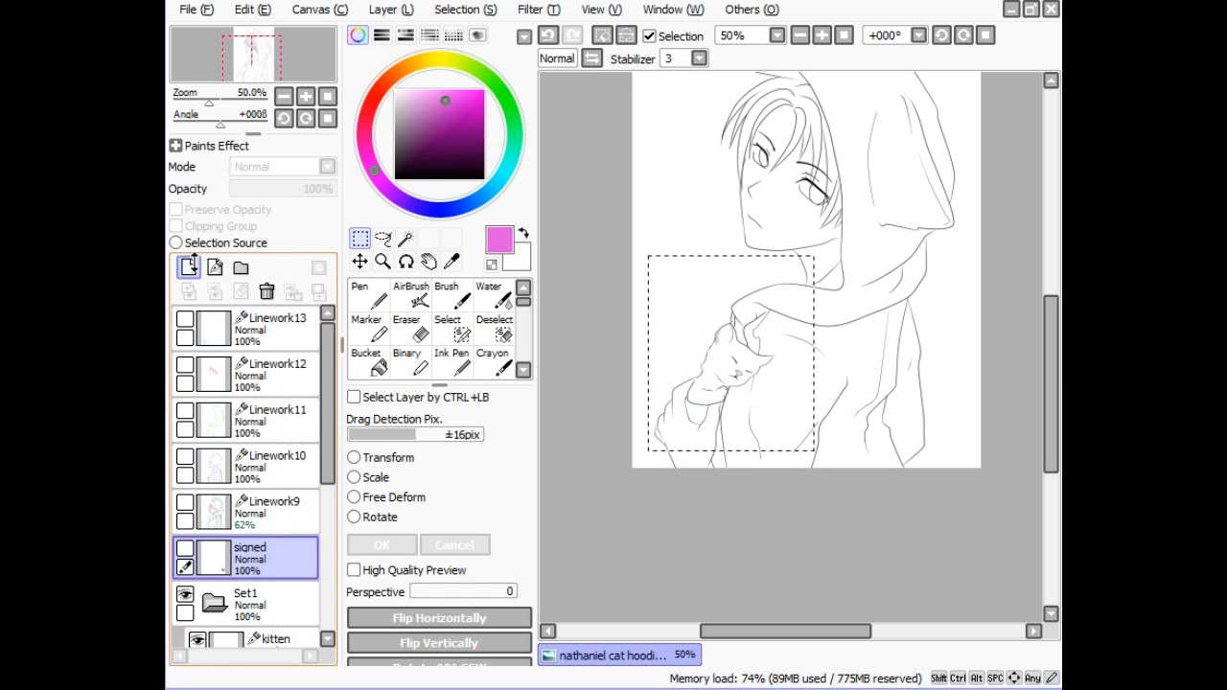
{"action": "left_click", "coordinate": [189, 267]}
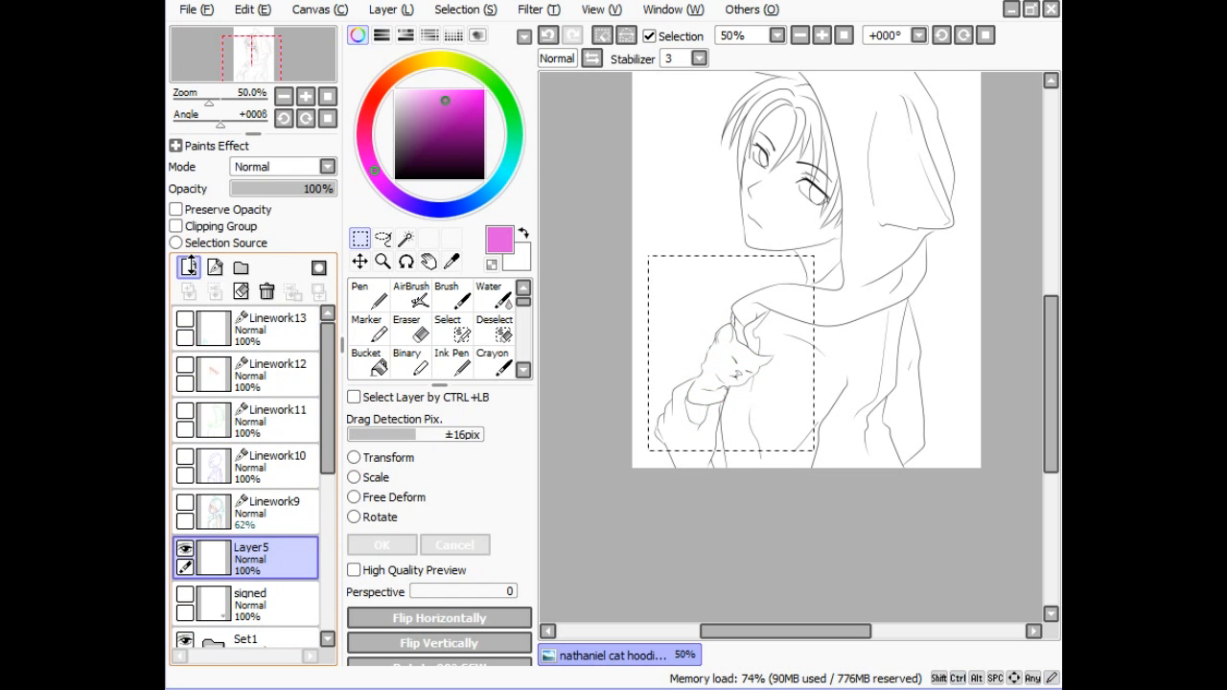
{"action": "left_click", "coordinate": [189, 268]}
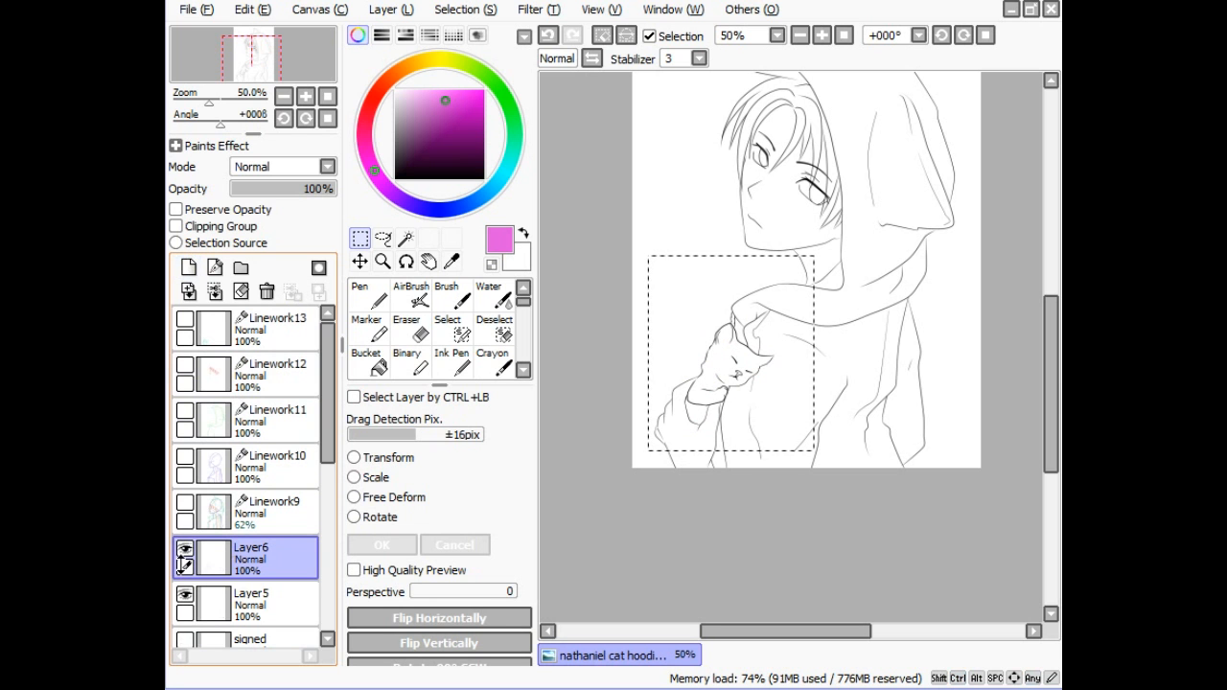
- Hide the Set1 folder and toggle Layer6's visibility several times, ending visible
{"action": "left_click", "coordinate": [184, 548]}
{"action": "scroll", "coordinate": [302, 454], "scroll_direction": "down", "scroll_amount": 5}
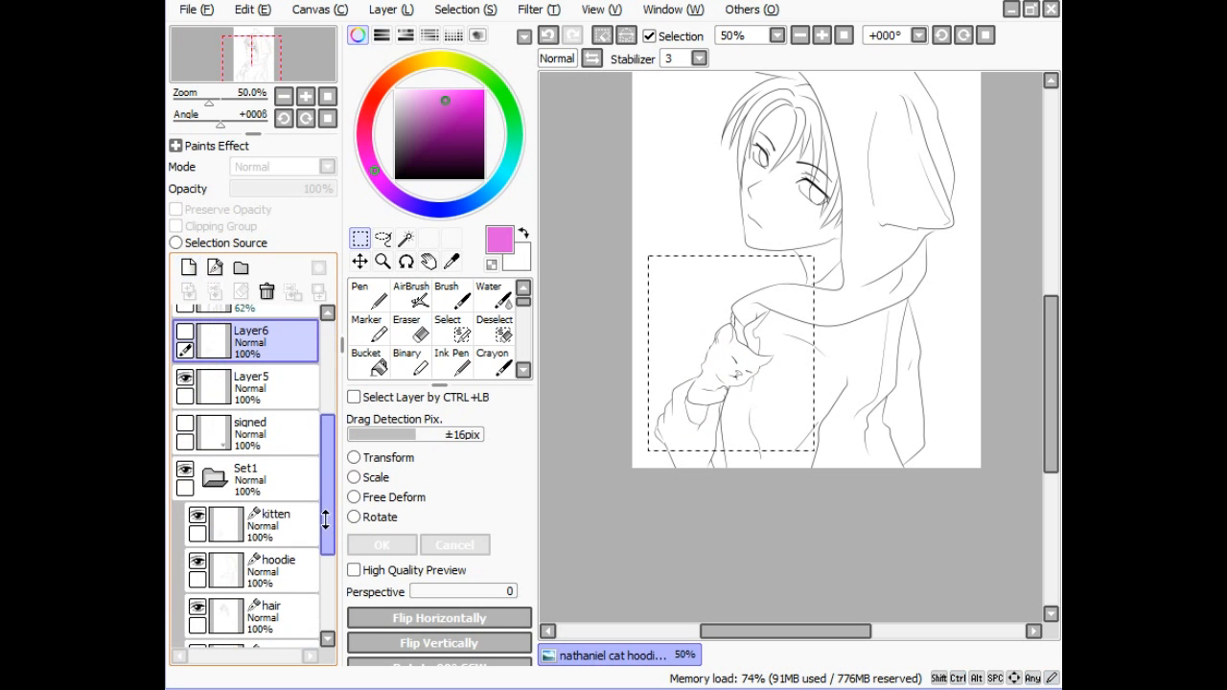
{"action": "left_click", "coordinate": [178, 470]}
{"action": "left_click", "coordinate": [180, 331]}
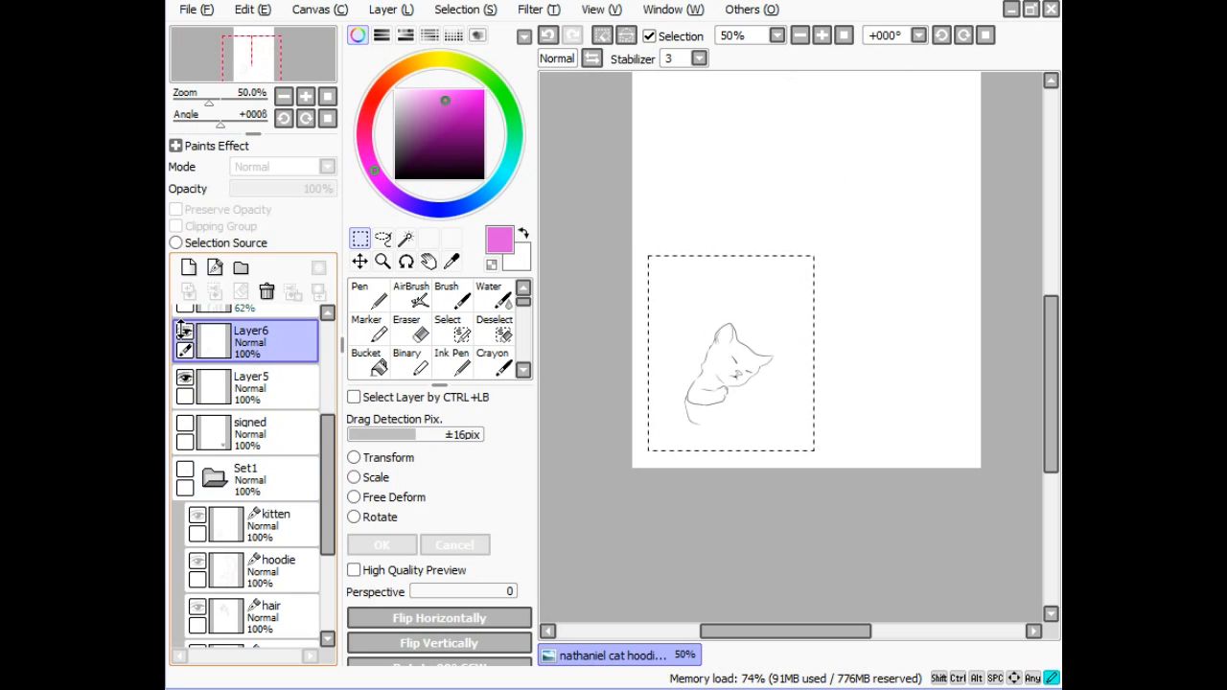
{"action": "left_click", "coordinate": [180, 331]}
{"action": "left_click", "coordinate": [181, 331]}
{"action": "left_click", "coordinate": [180, 331]}
{"action": "left_click", "coordinate": [180, 330]}
{"action": "left_click", "coordinate": [180, 331]}
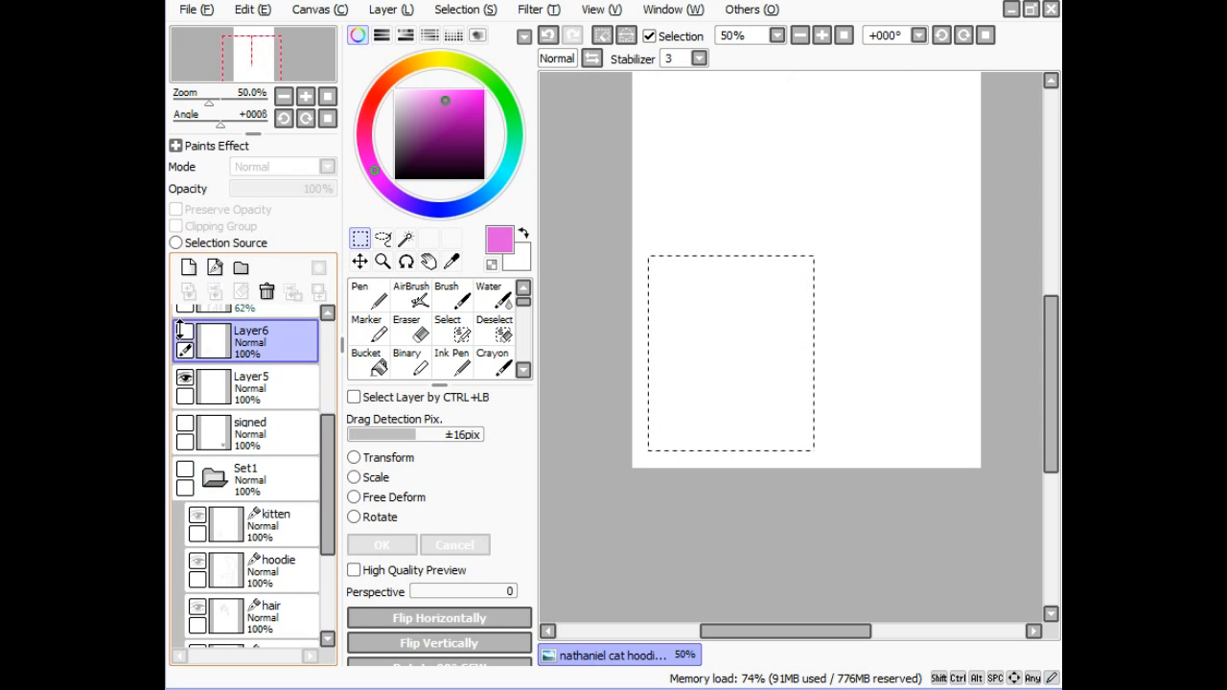
{"action": "left_click", "coordinate": [180, 330]}
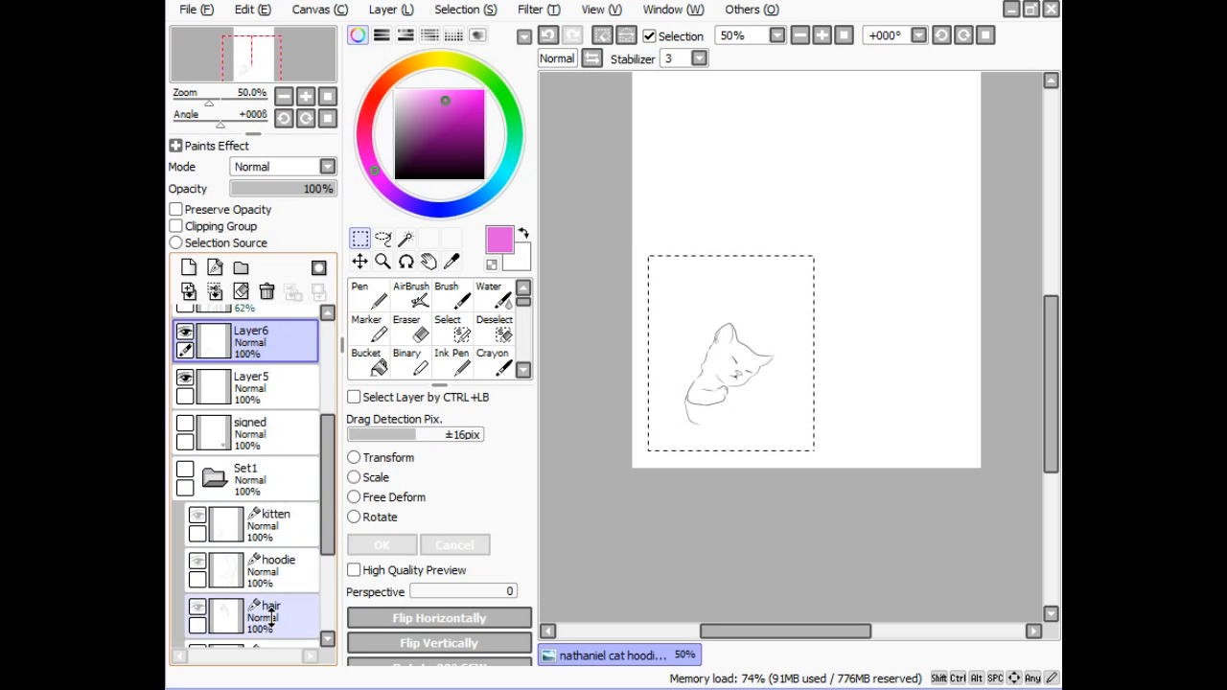
- Collapse the Set1 folder and turn its visibility back on
{"action": "left_click", "coordinate": [213, 473]}
{"action": "left_click", "coordinate": [184, 469]}
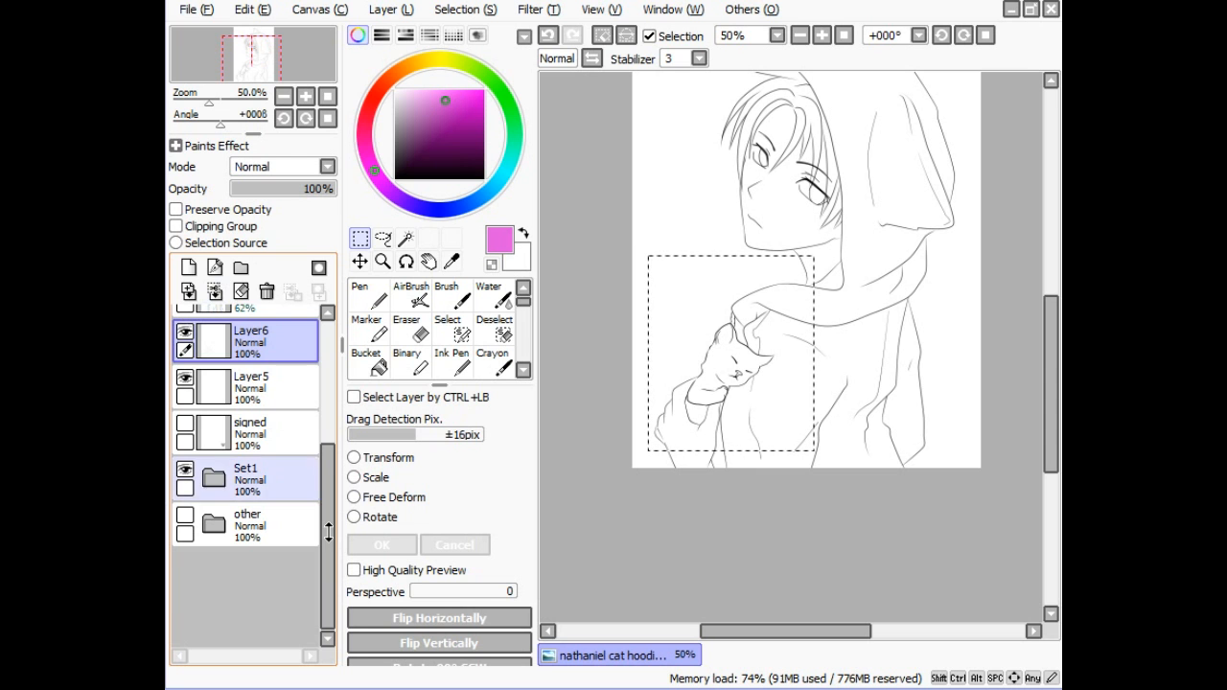
- Show Linework9's guides, clear the rectangular selection with Ctrl+D, then hide Linework9 again
{"action": "left_click_drag", "start_coordinate": [325, 505], "coordinate": [326, 381]}
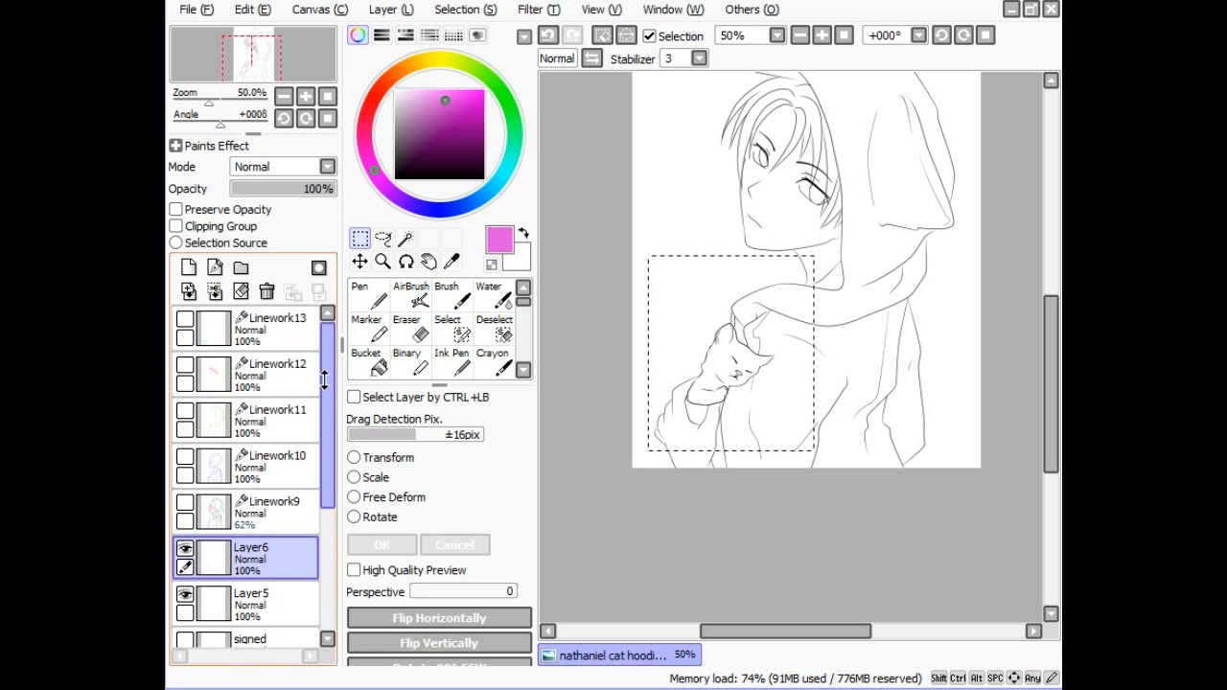
{"action": "left_click", "coordinate": [183, 502]}
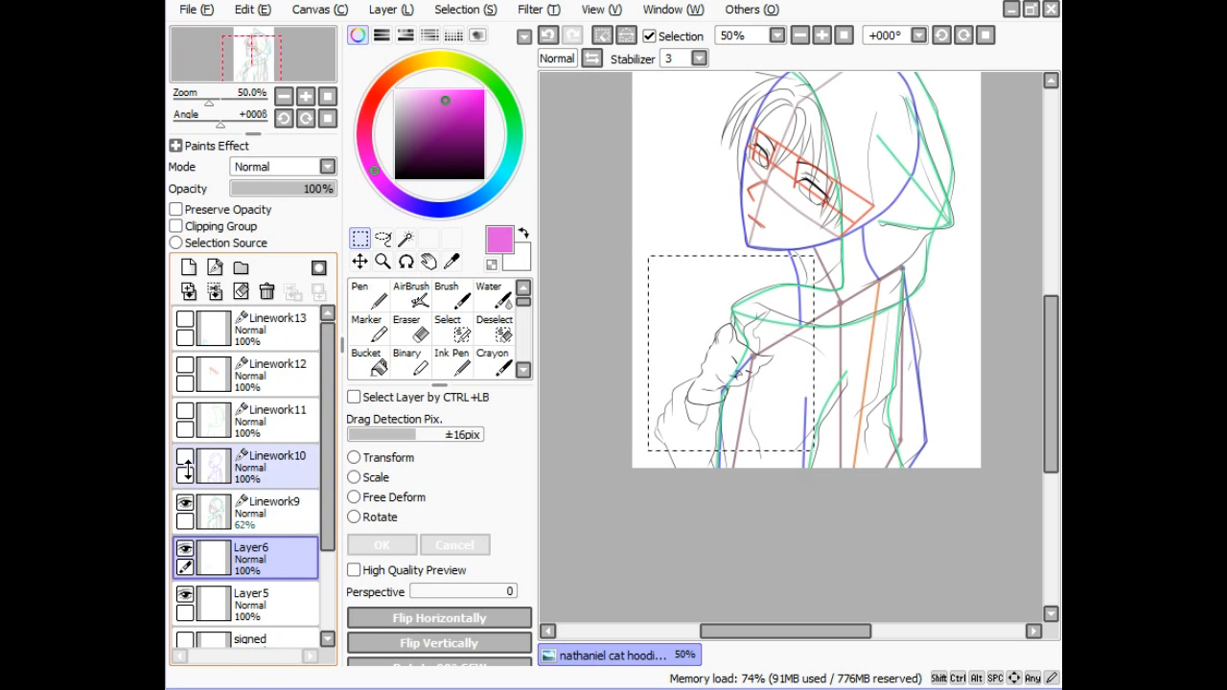
{"action": "left_click_drag", "start_coordinate": [1048, 353], "coordinate": [1048, 326]}
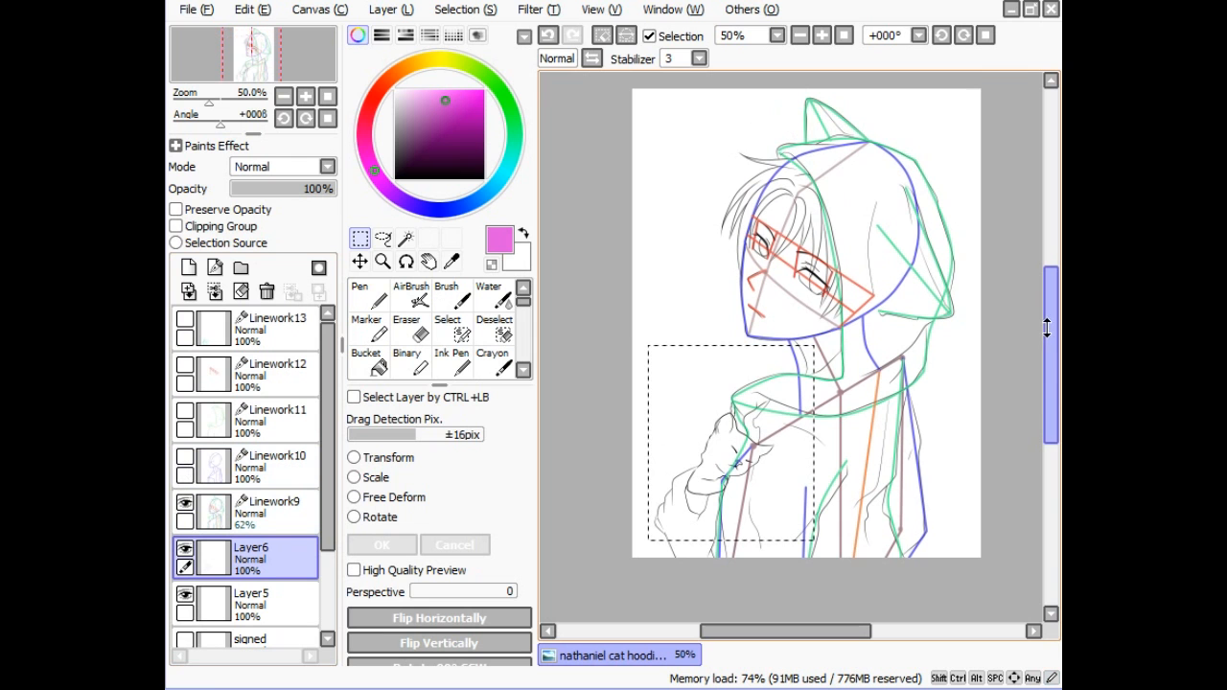
{"action": "key", "text": "ctrl+d"}
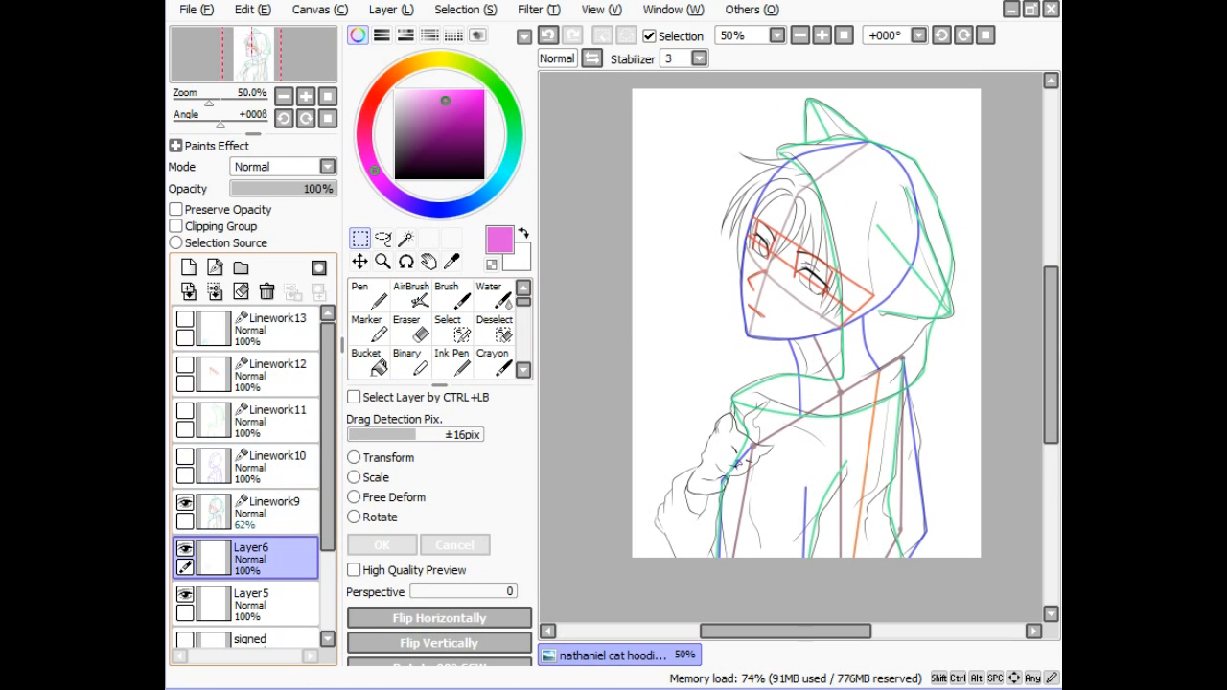
{"action": "left_click", "coordinate": [184, 503]}
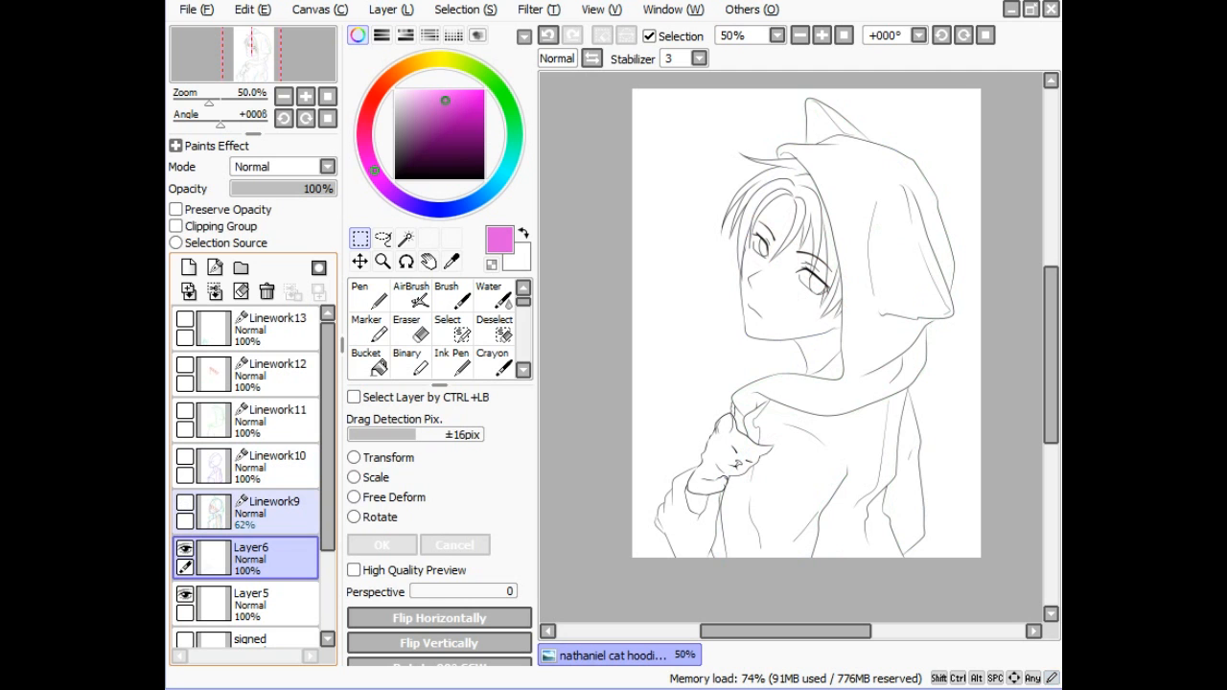
{"action": "left_click", "coordinate": [184, 502]}
{"action": "left_click", "coordinate": [184, 502]}
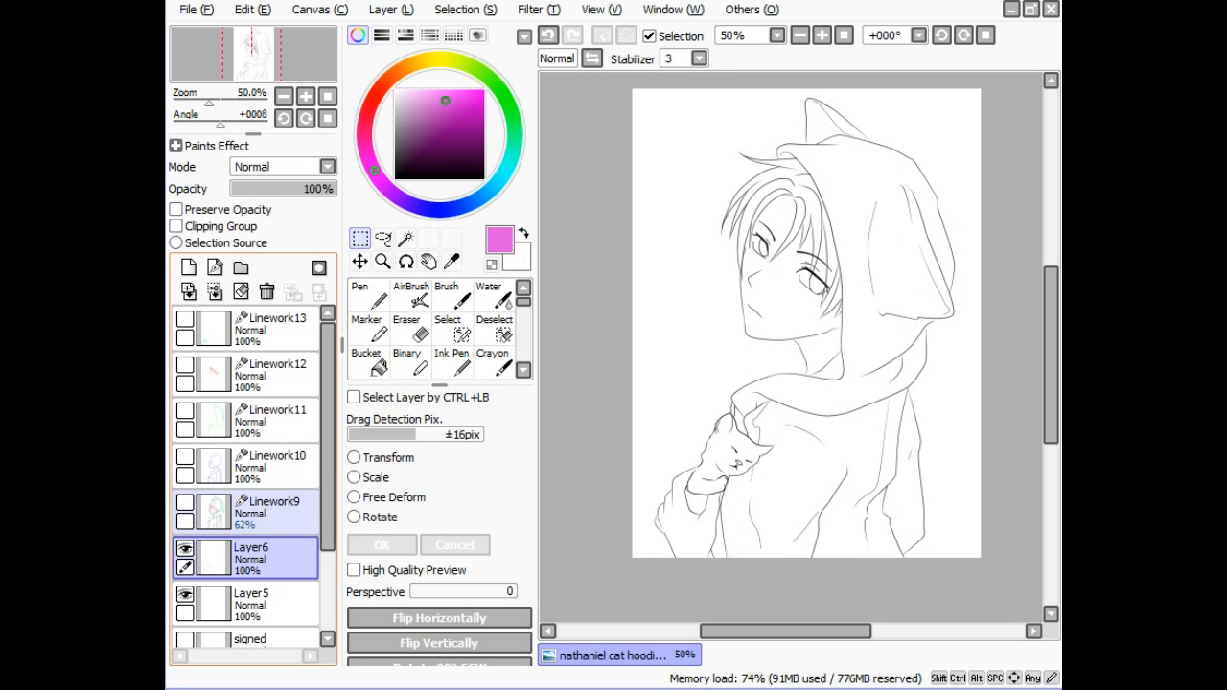